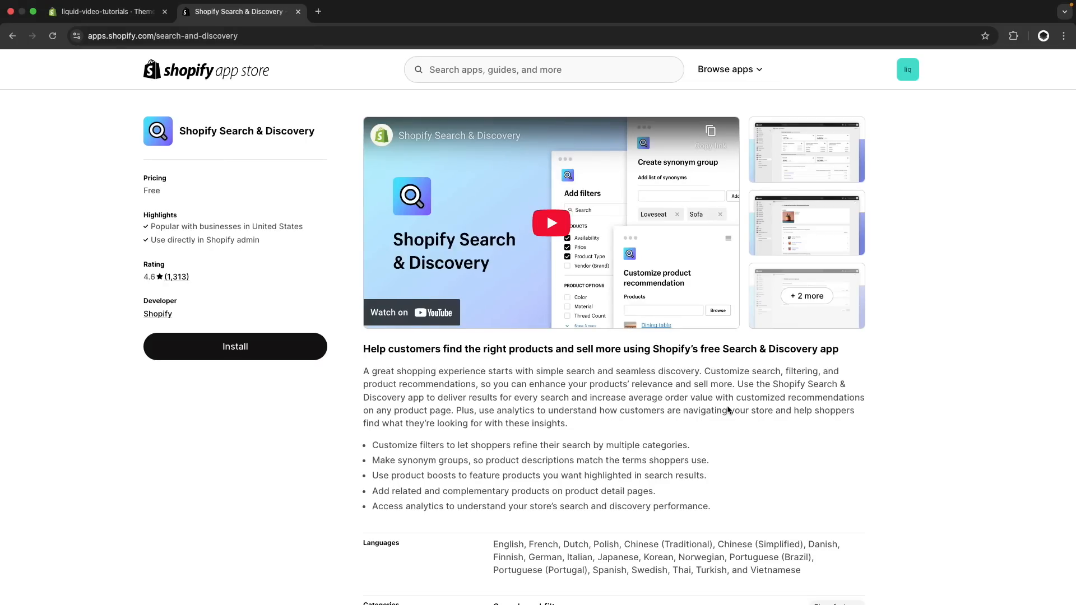
Find Shopify Search & Discovery through the store admin's app search, install it and pin it to the navigation
key("super+w")
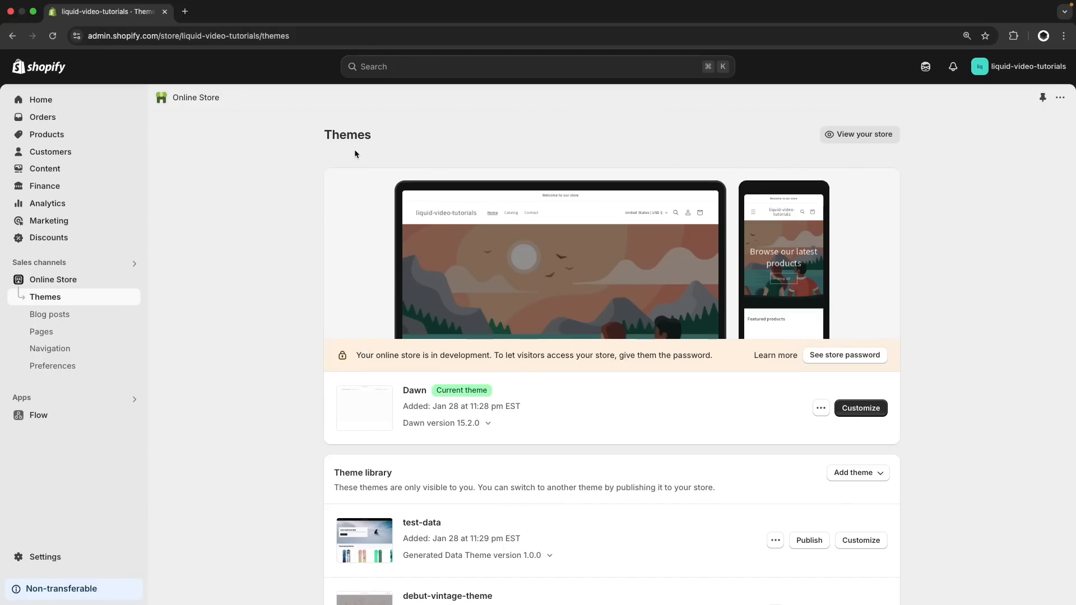
left_click(69, 398)
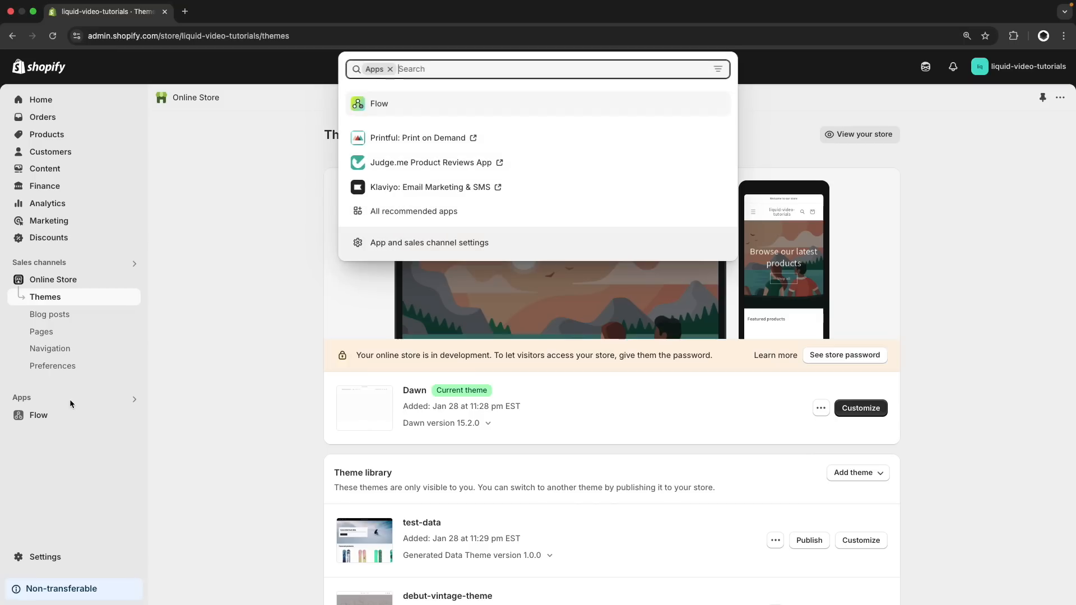
type("search and dis")
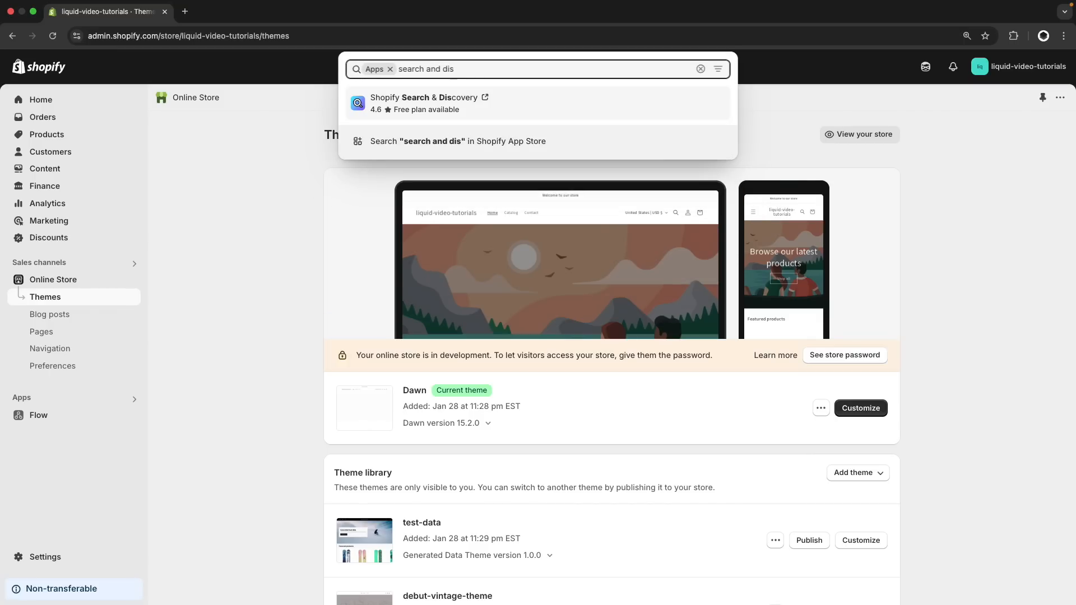
left_click(457, 102)
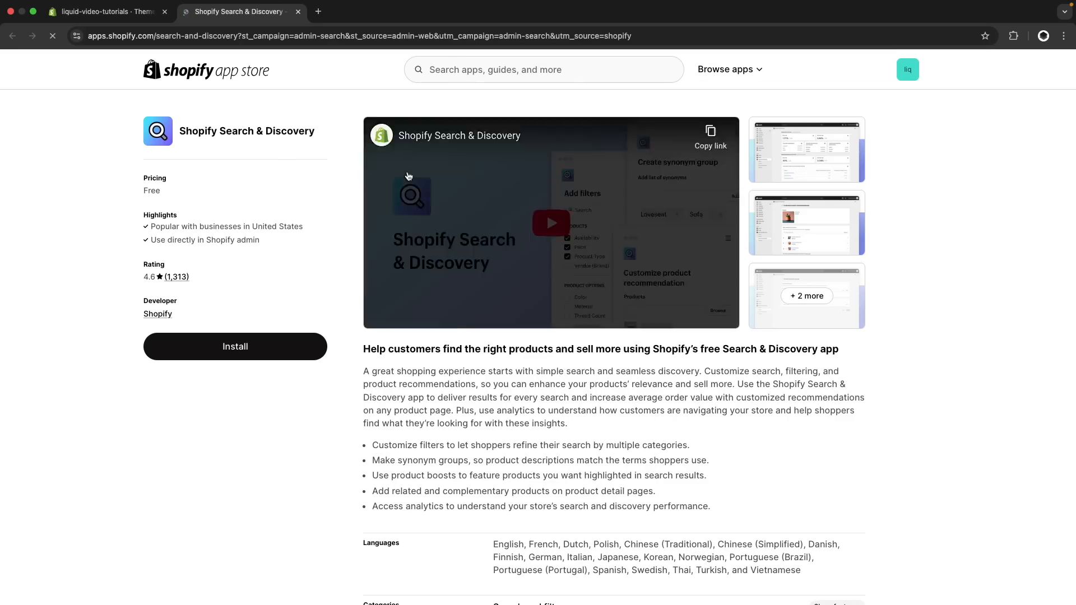
left_click(237, 351)
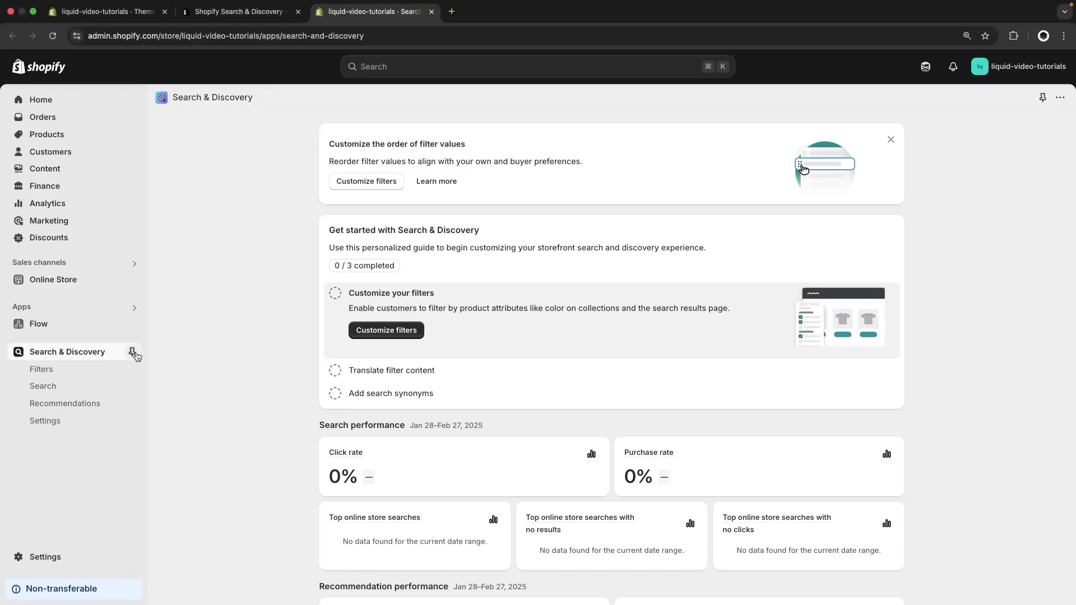
left_click(132, 352)
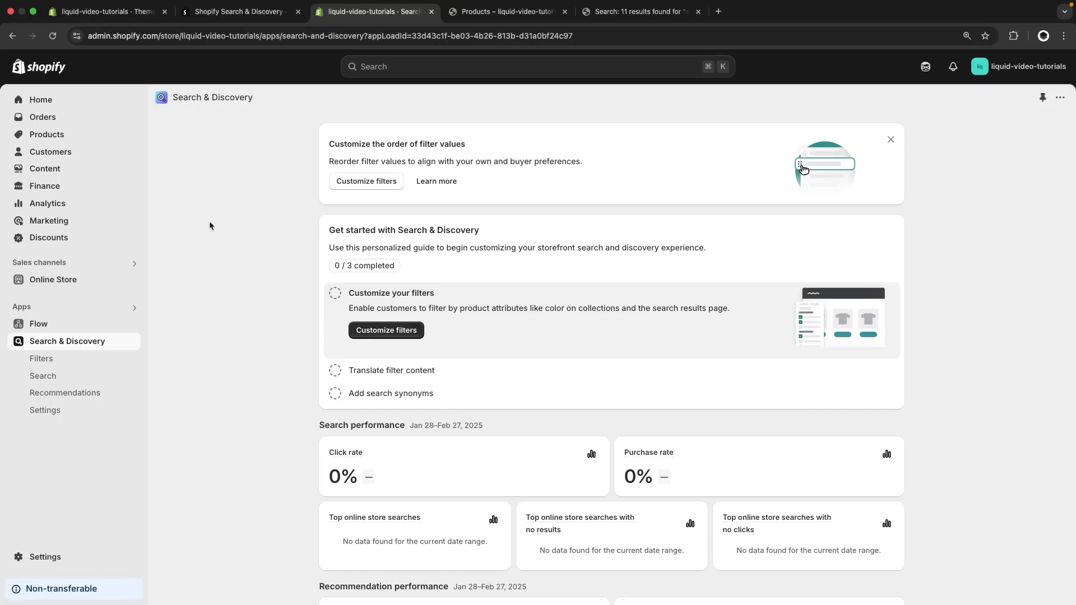
Review the Search & Discovery filter list, and examine the filters on the storefront's Products page and snowboard search results
left_click(74, 363)
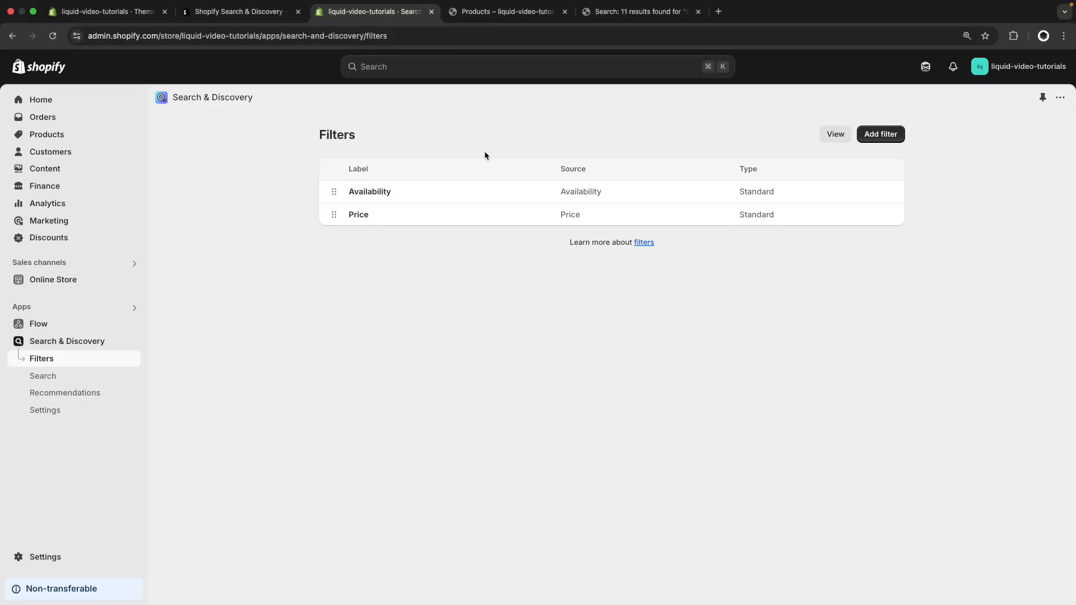
left_click(491, 21)
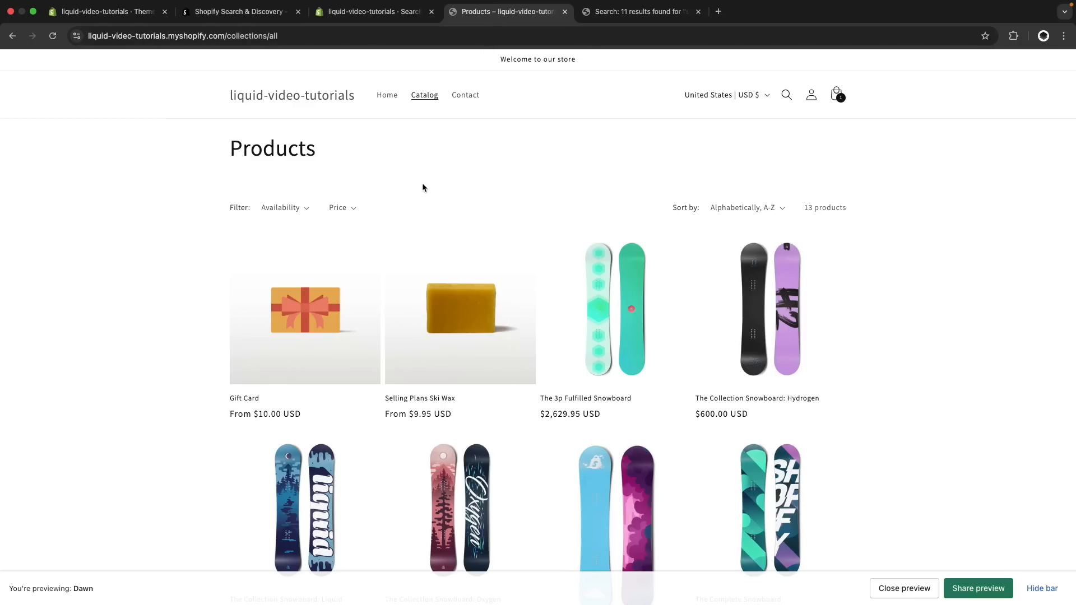
left_click(622, 21)
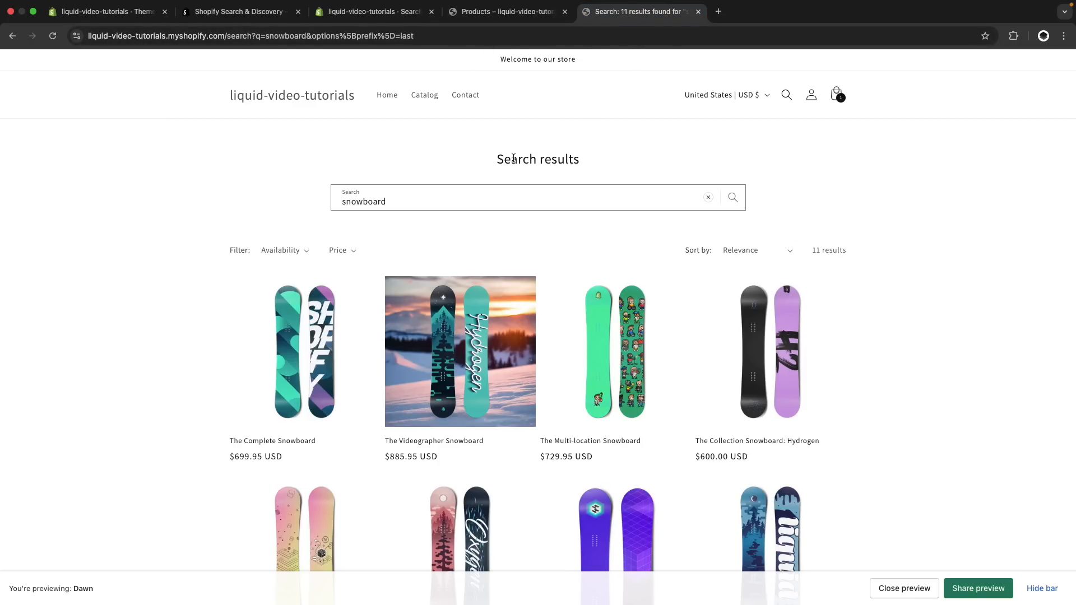
left_click(493, 13)
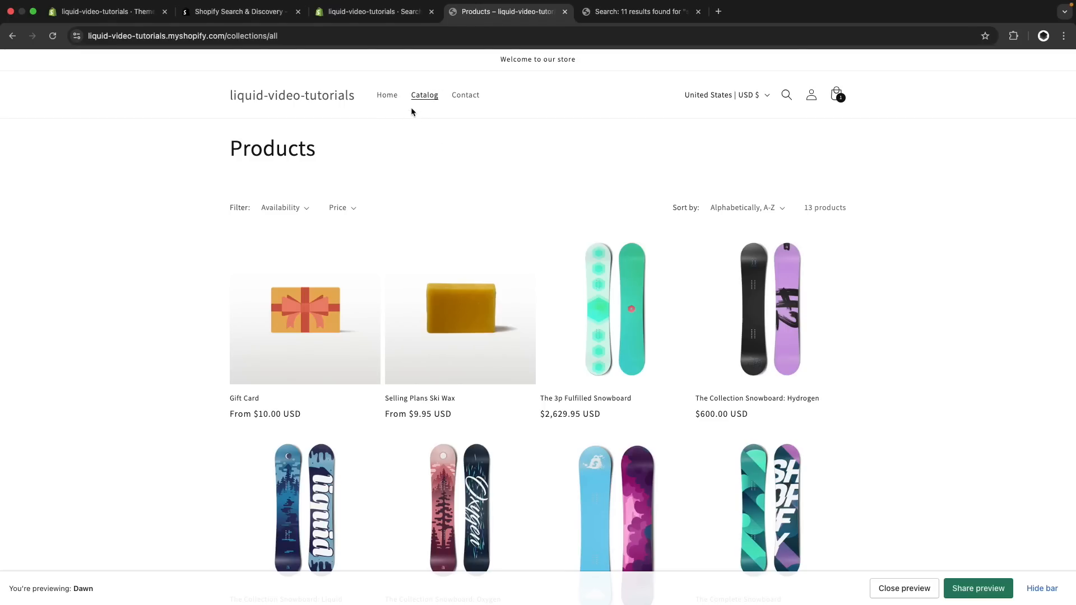
Change the Availability filter's label to "Stock Condition" and save the filter
left_click(369, 15)
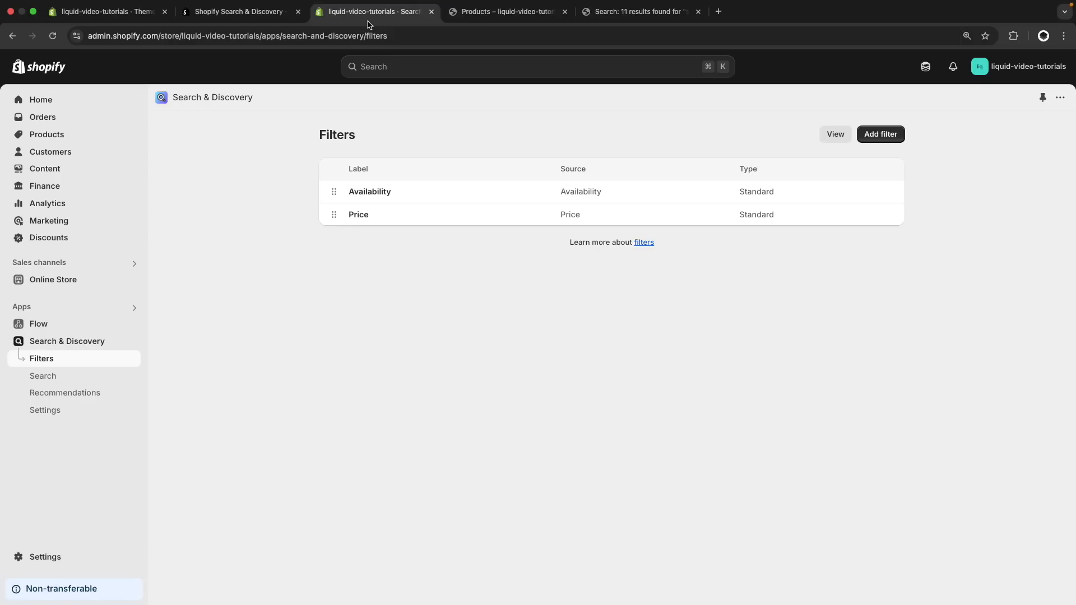
left_click(377, 195)
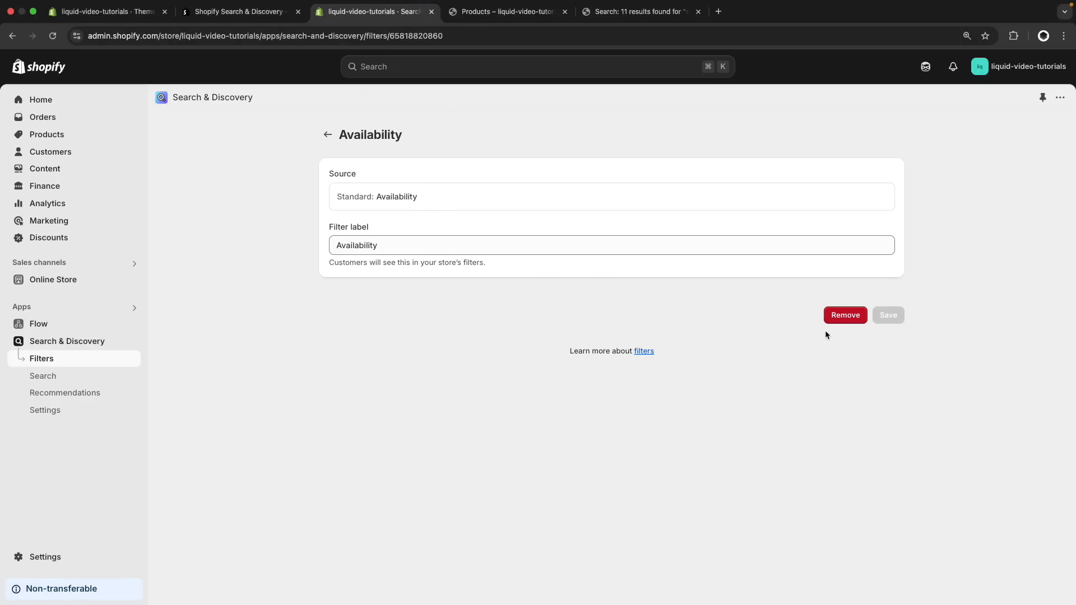
double_click(401, 244)
type("Stock Condition")
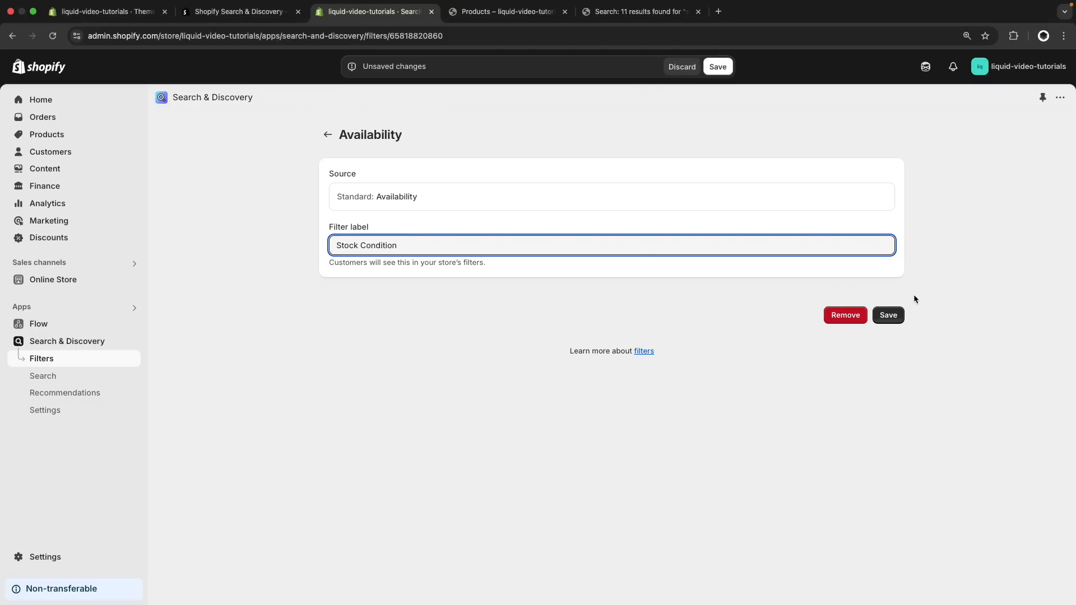
left_click(888, 315)
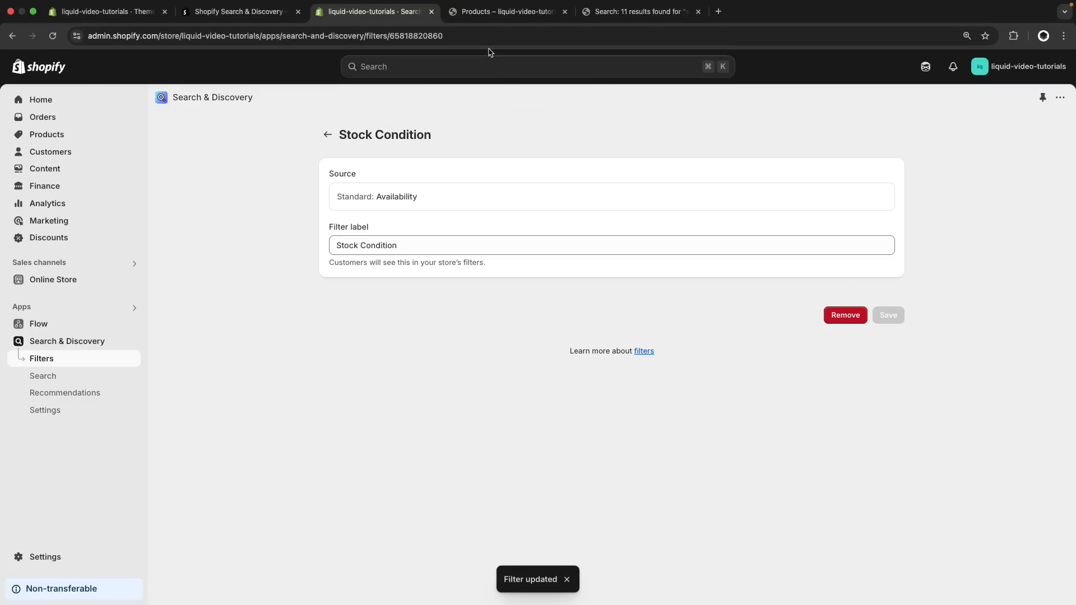
Reload the storefront's Products page and examine the options of the Stock Condition filter
left_click(479, 12)
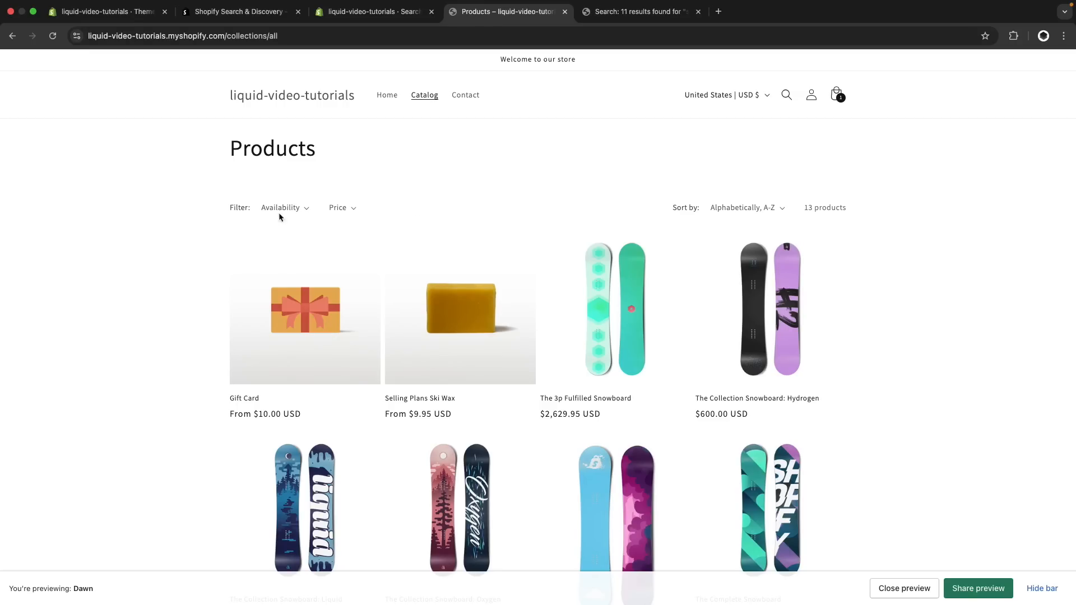
key("super+r")
left_click(287, 211)
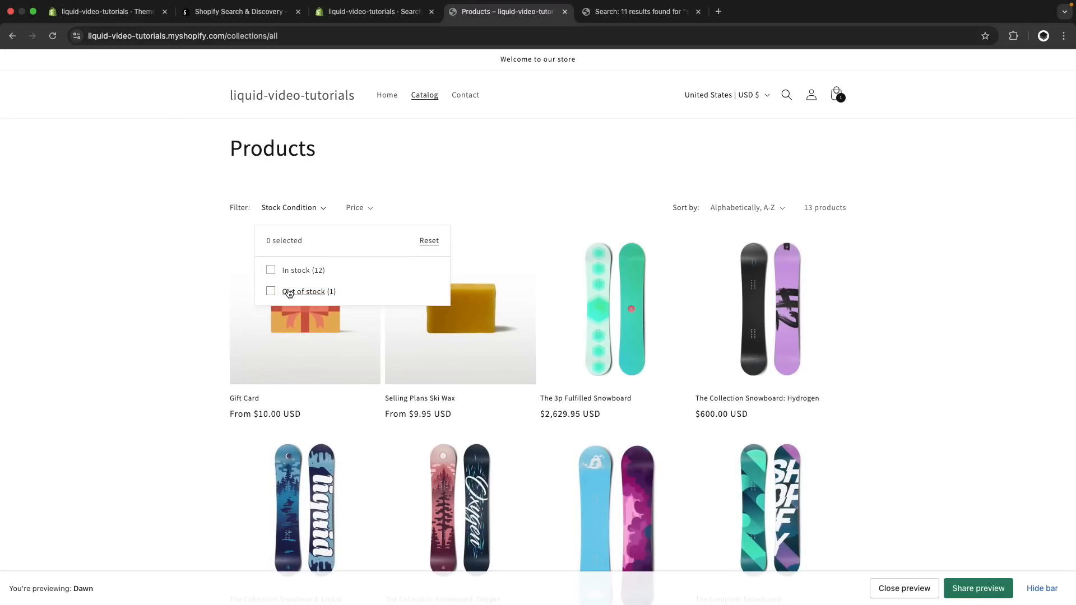
left_click(370, 128)
Remove the Stock Condition filter from the Search & Discovery filters and confirm the removal
left_click(365, 12)
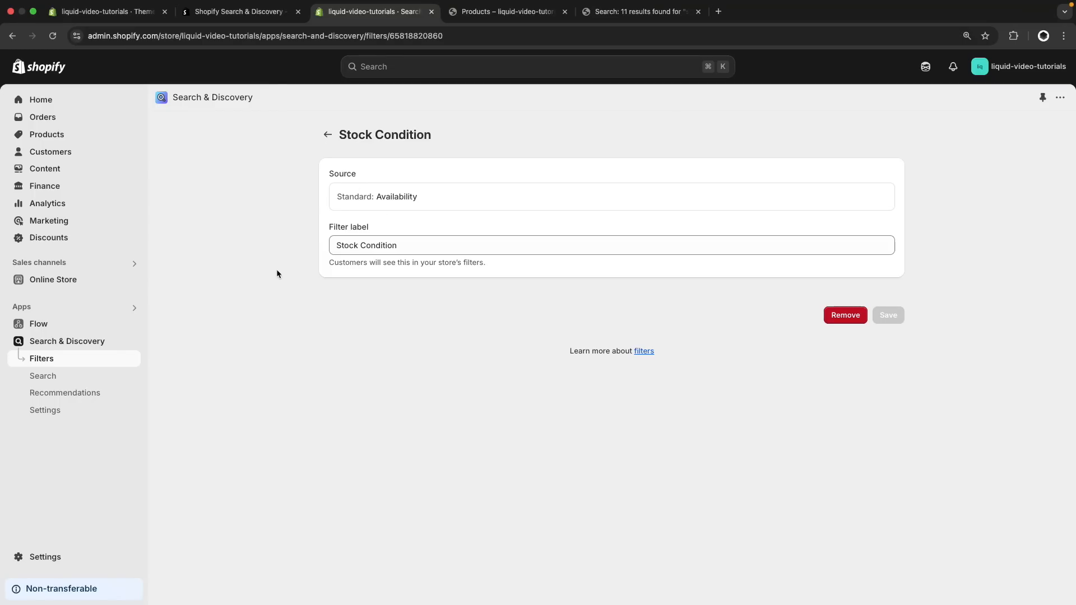
left_click(843, 317)
left_click(695, 364)
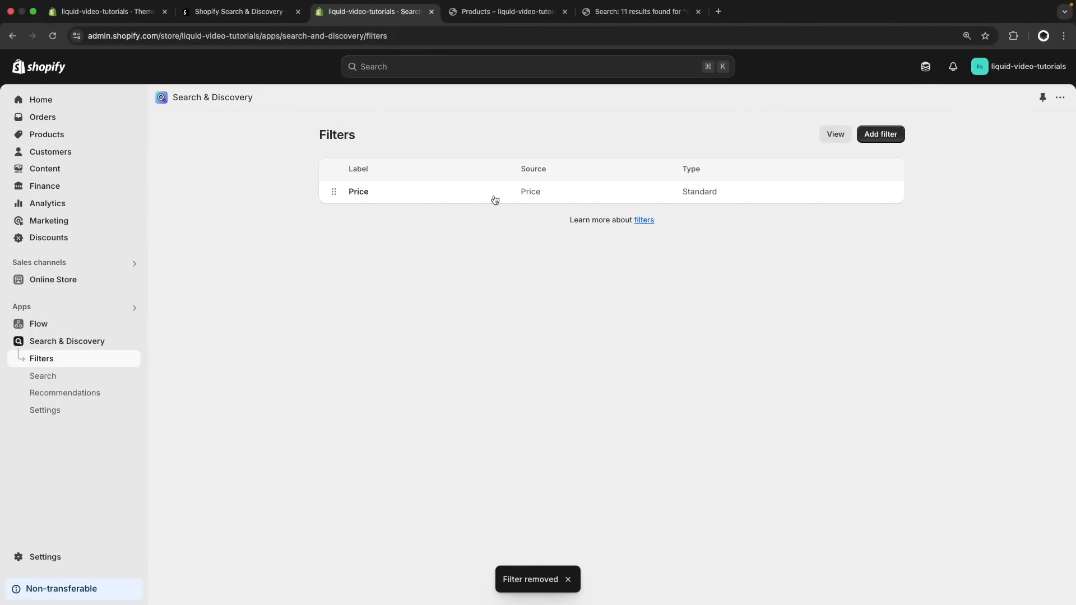
Reload the storefront's Products page and snowboard search results to check which filters they offer
left_click(501, 11)
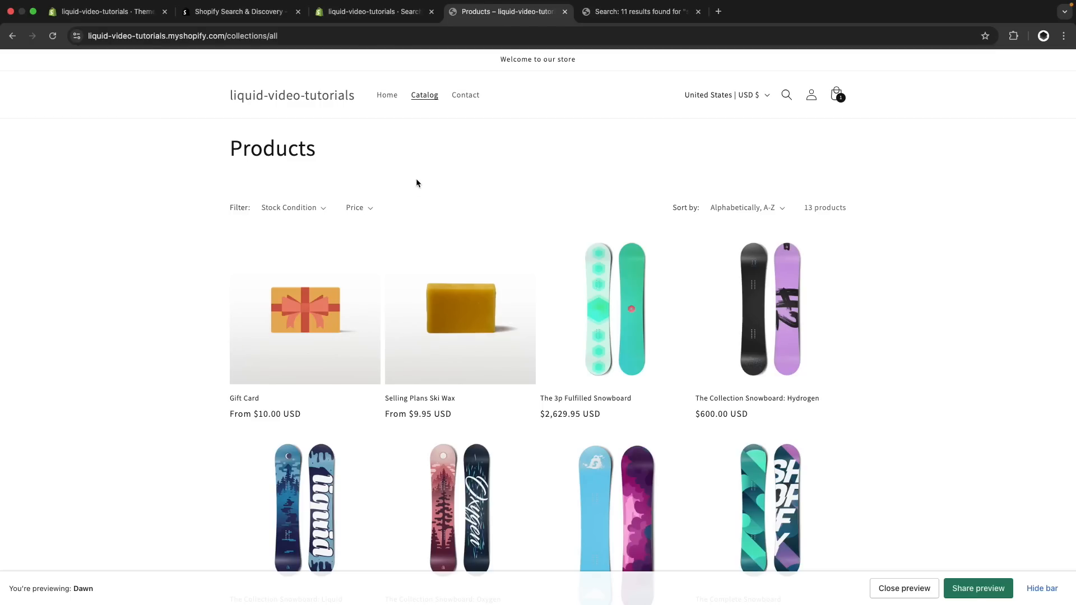
key("super+r")
left_click(621, 11)
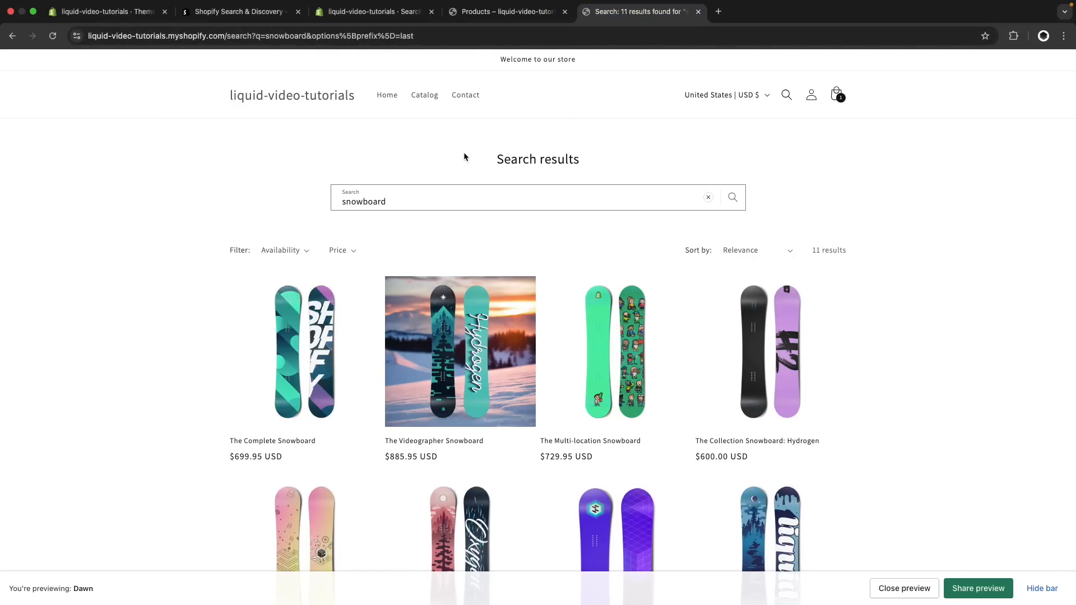
key("super+r")
Start a new filter in Search & Discovery with the Color product option as its source
key("super+3")
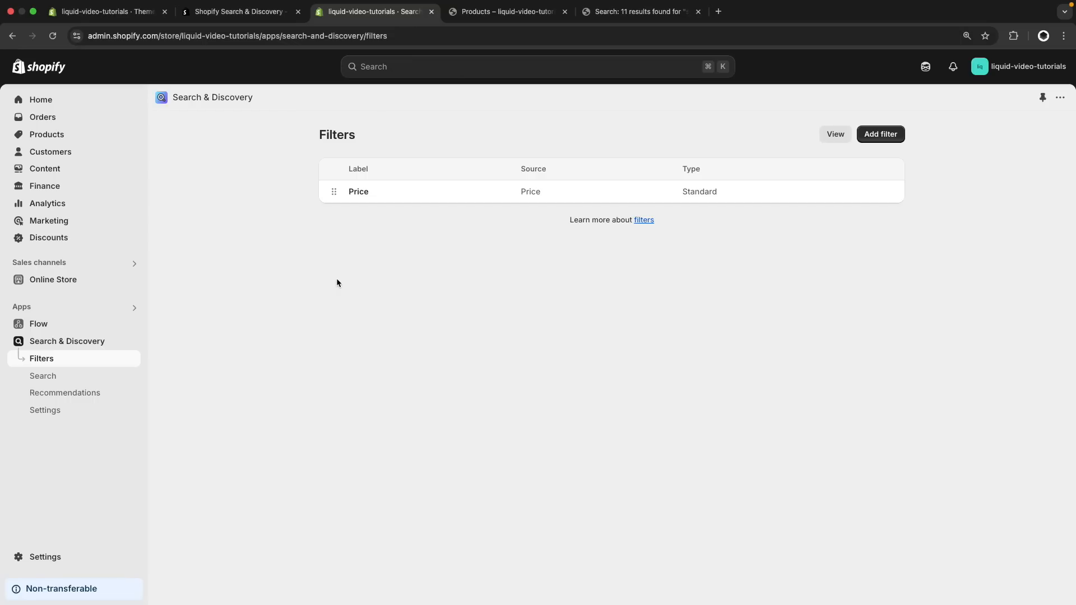
left_click(886, 139)
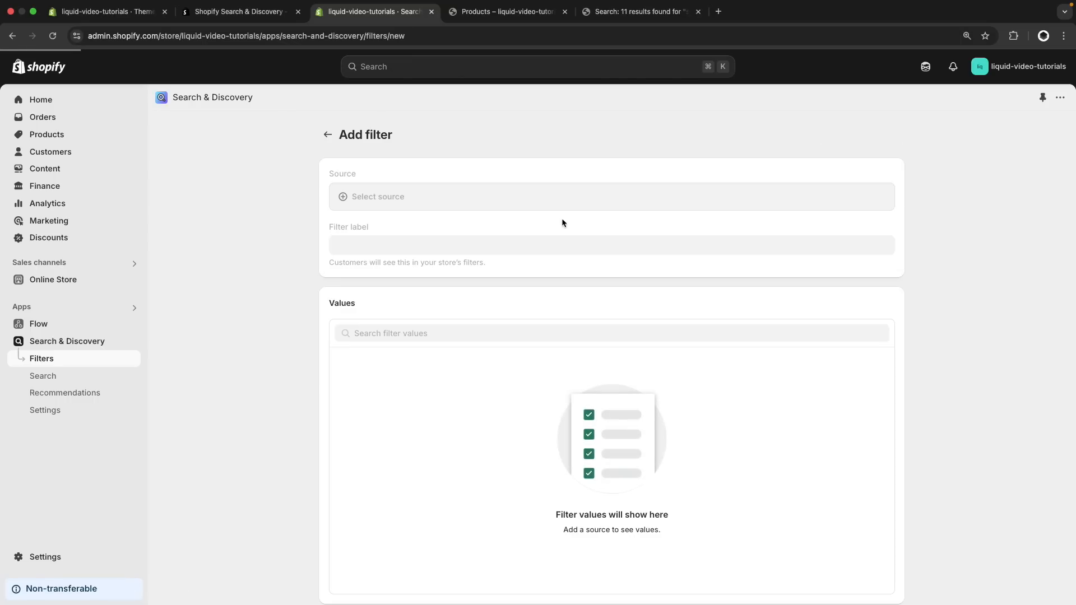
left_click(398, 195)
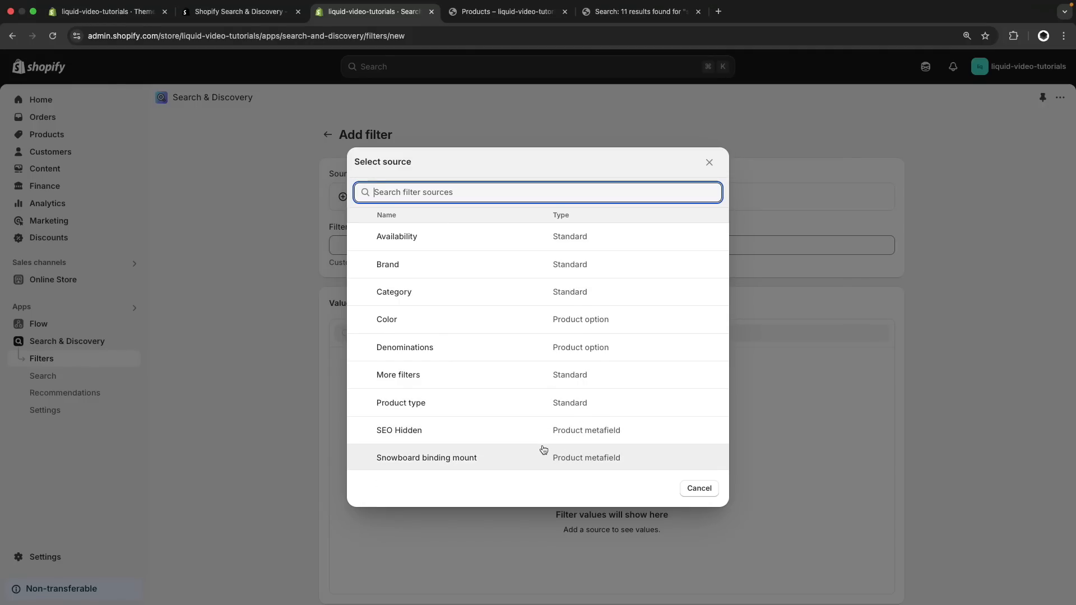
left_click(457, 492)
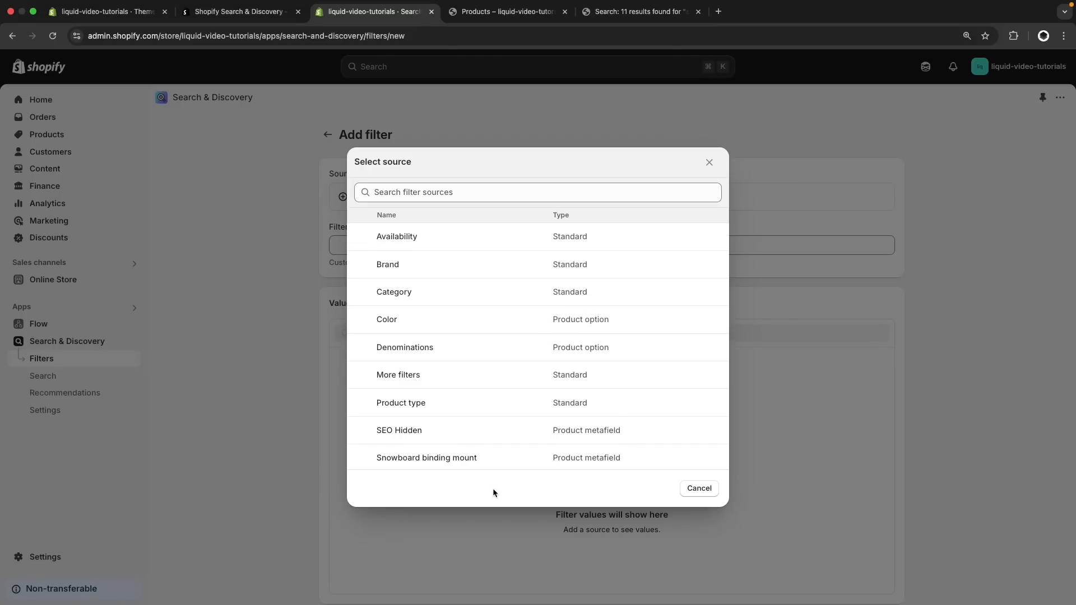
left_click(433, 328)
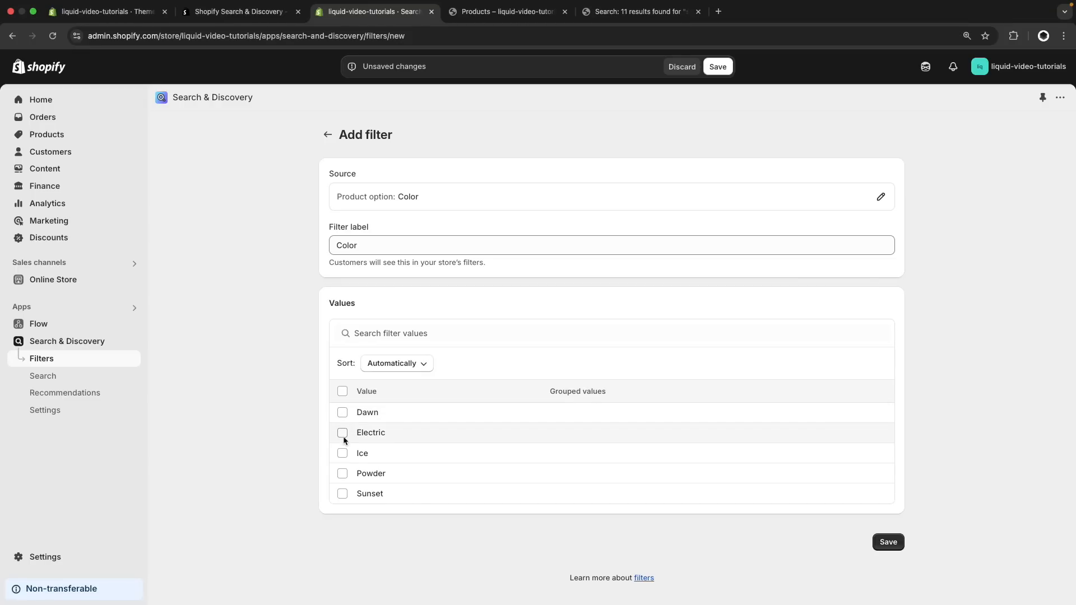
Group the Dawn and Ice values under the name "Group 1" and save the Color filter
left_click(342, 453)
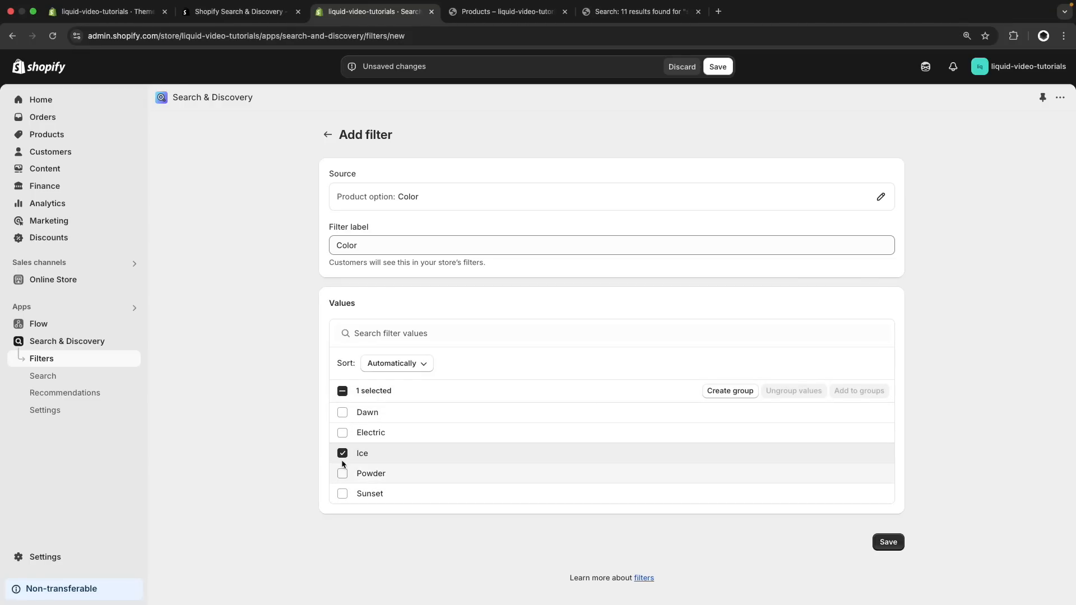
left_click(343, 412)
left_click(727, 390)
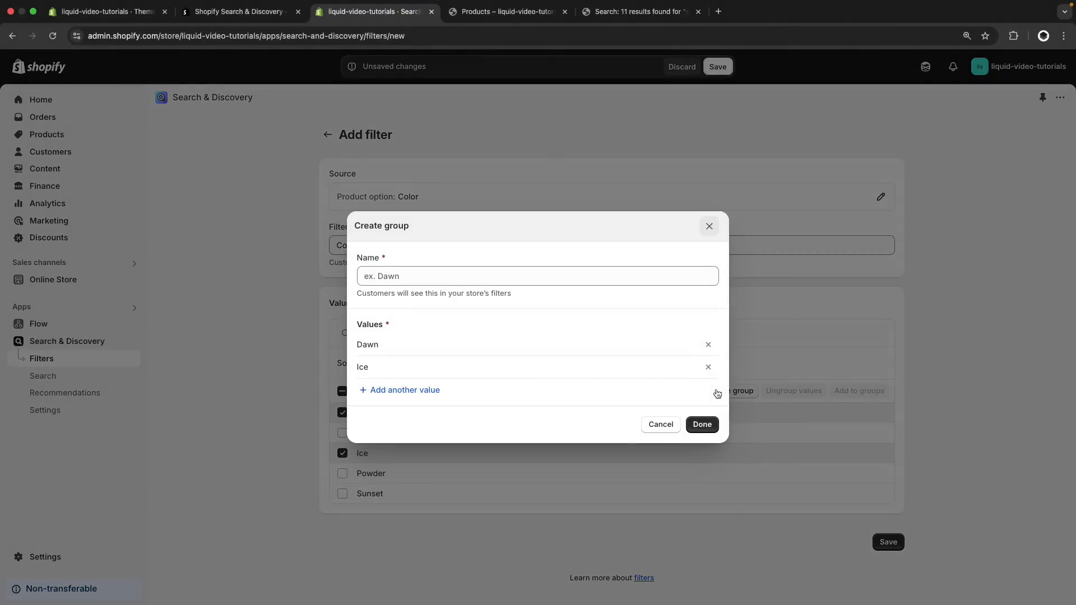
left_click(423, 281)
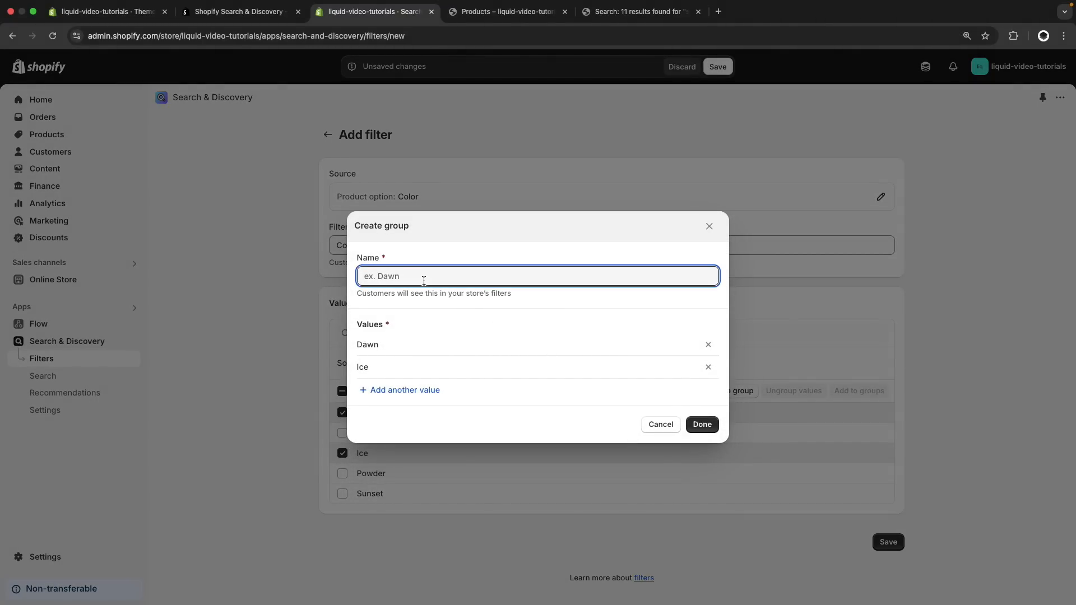
type("Group 1")
left_click(701, 424)
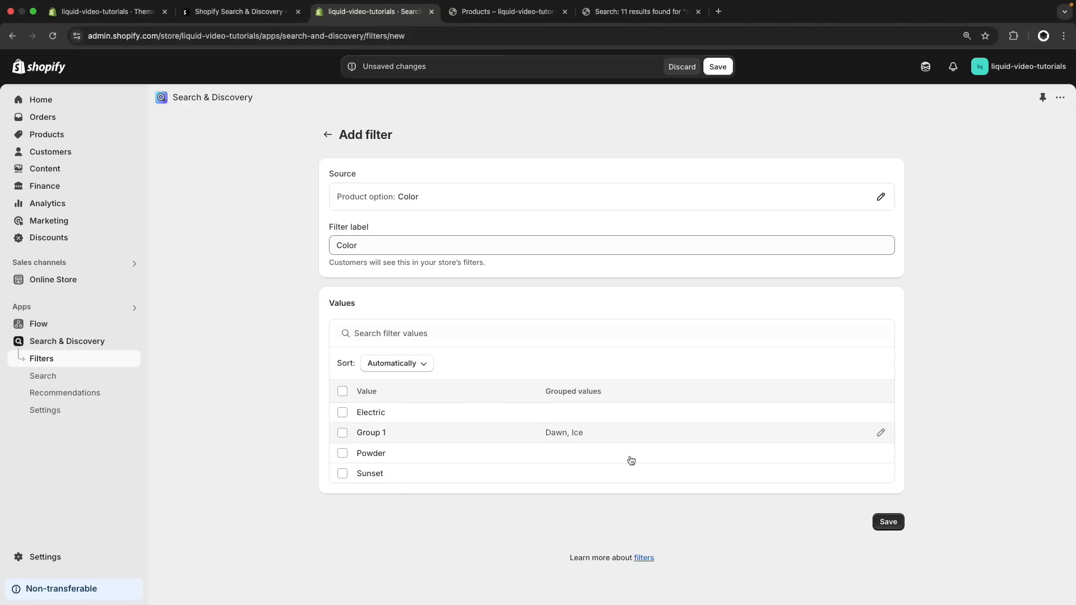
left_click(886, 522)
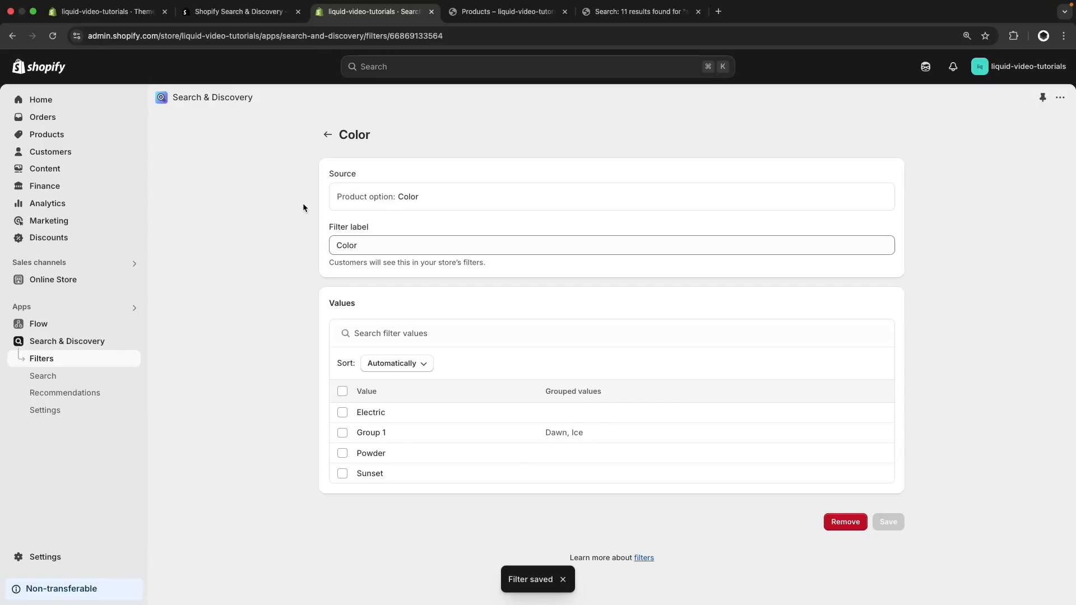
Check the Color filter's values on the reloaded Products page, and the filters offered on the Hydrogen collection page
key("ctrl+Tab")
key("super+r")
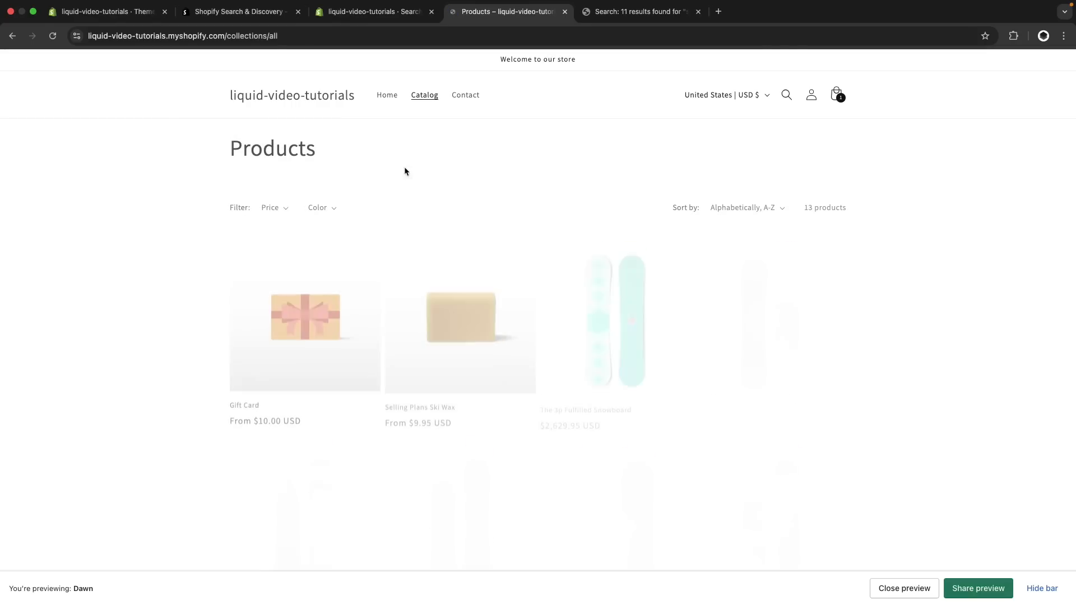
left_click(324, 212)
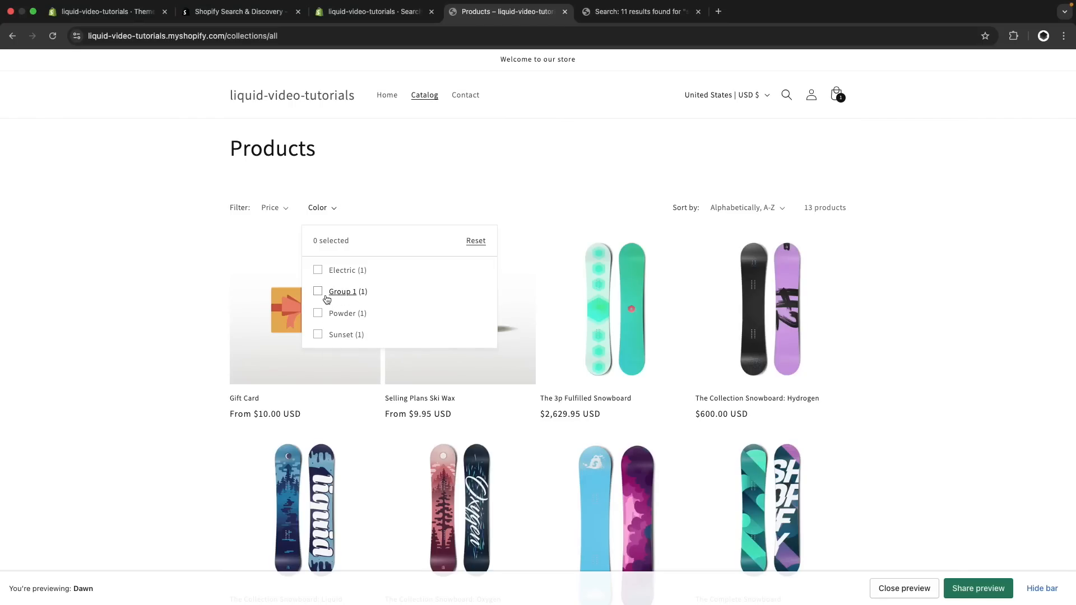
left_click(194, 328)
left_click(292, 330)
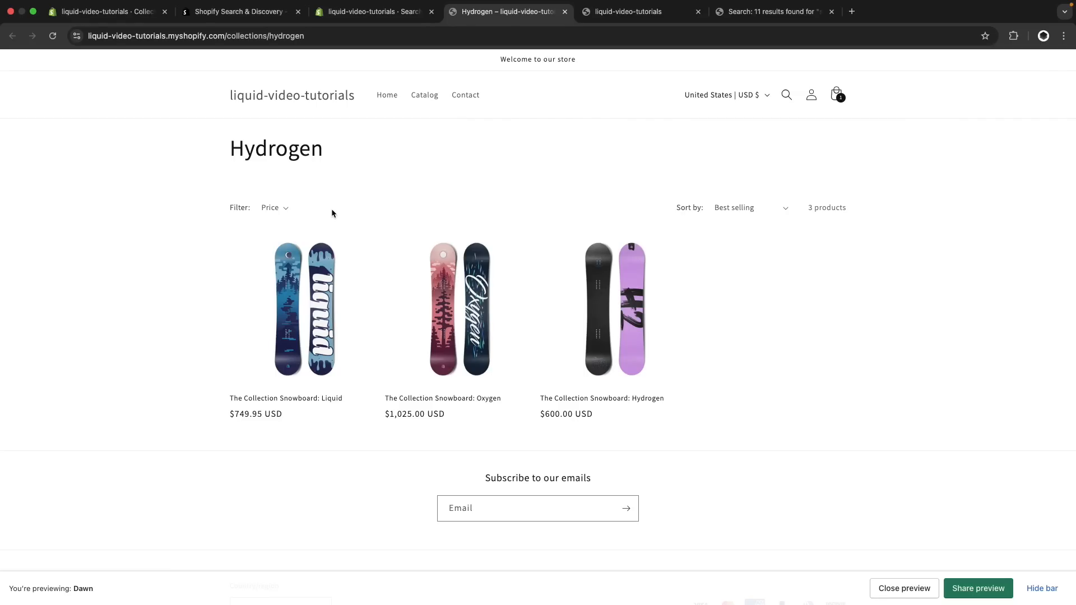
key("super+w")
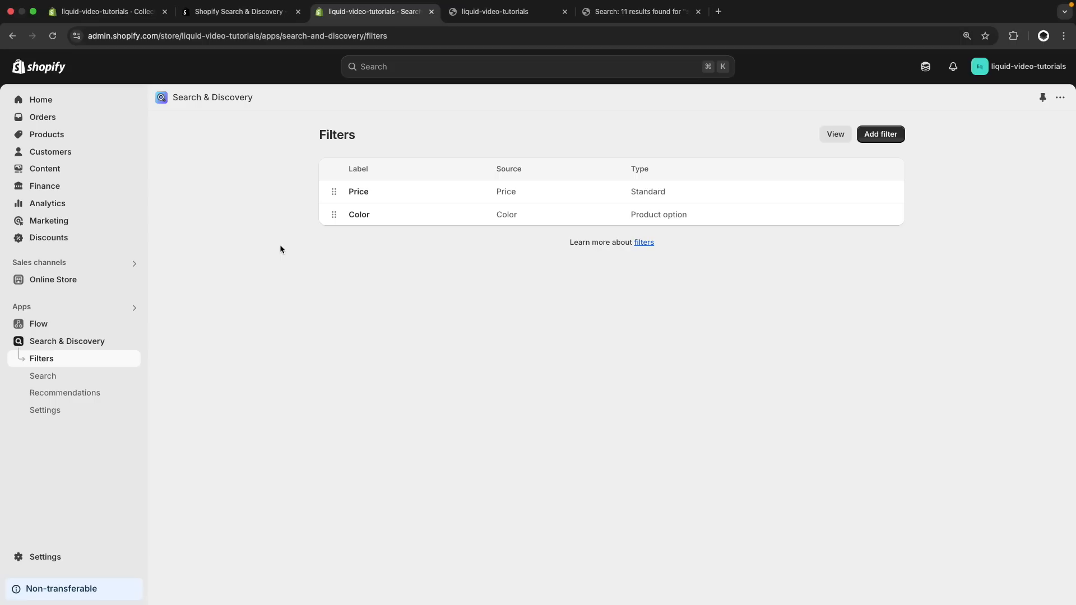
Start a new filter with the standard More filters (Tags) source and set its logic to the OR condition
left_click(893, 137)
left_click(621, 203)
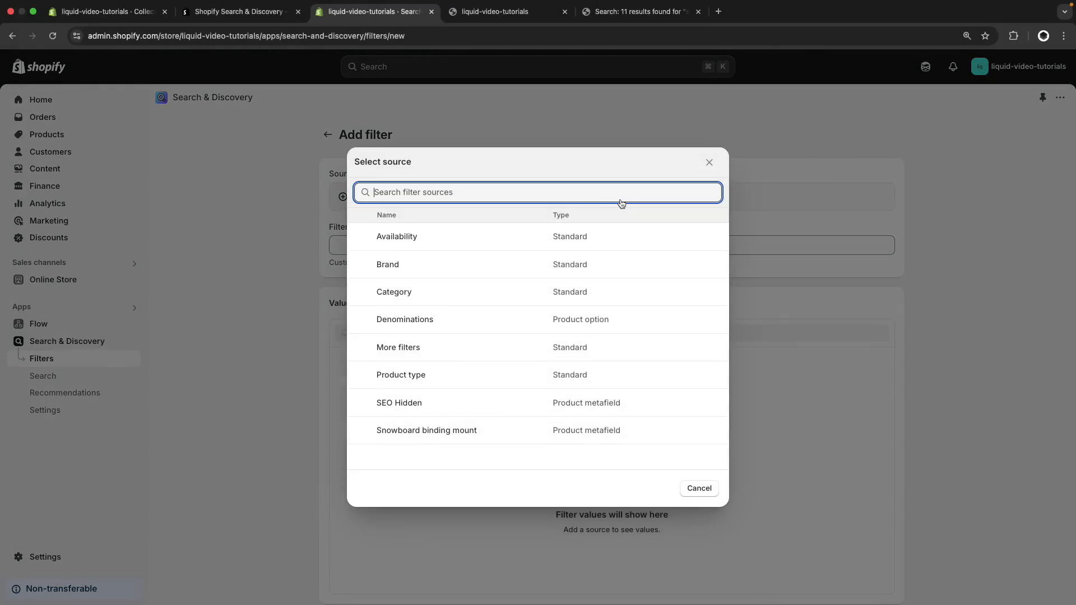
left_click(474, 348)
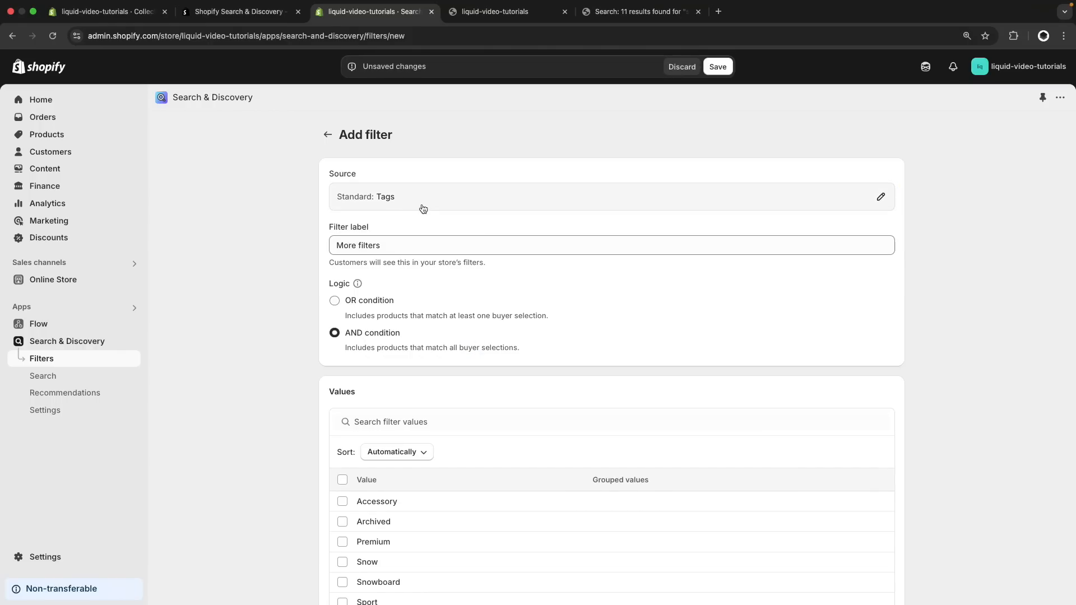
double_click(367, 245)
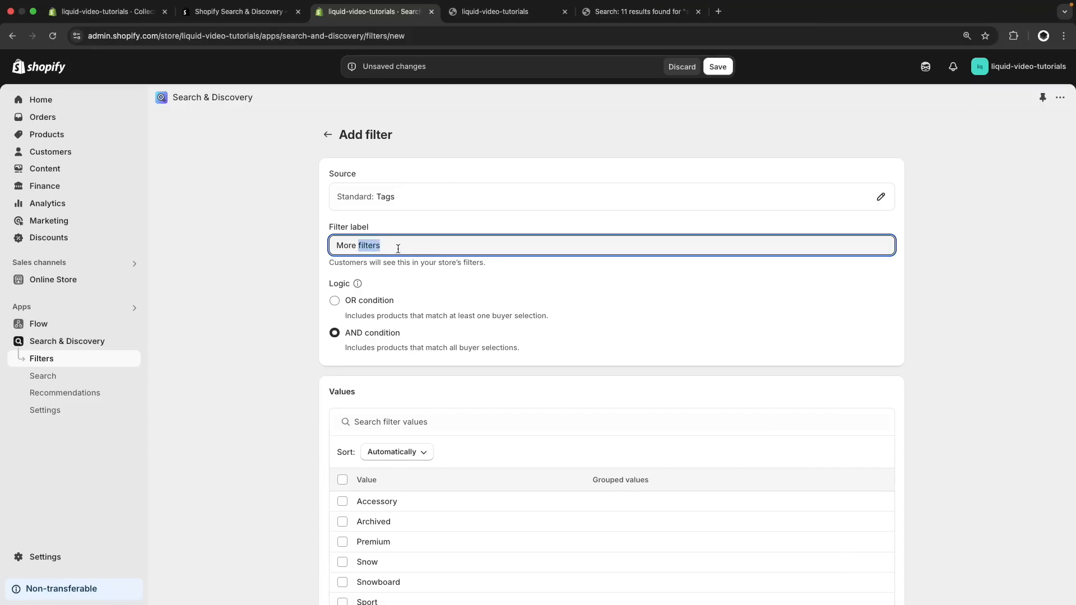
left_click(330, 277)
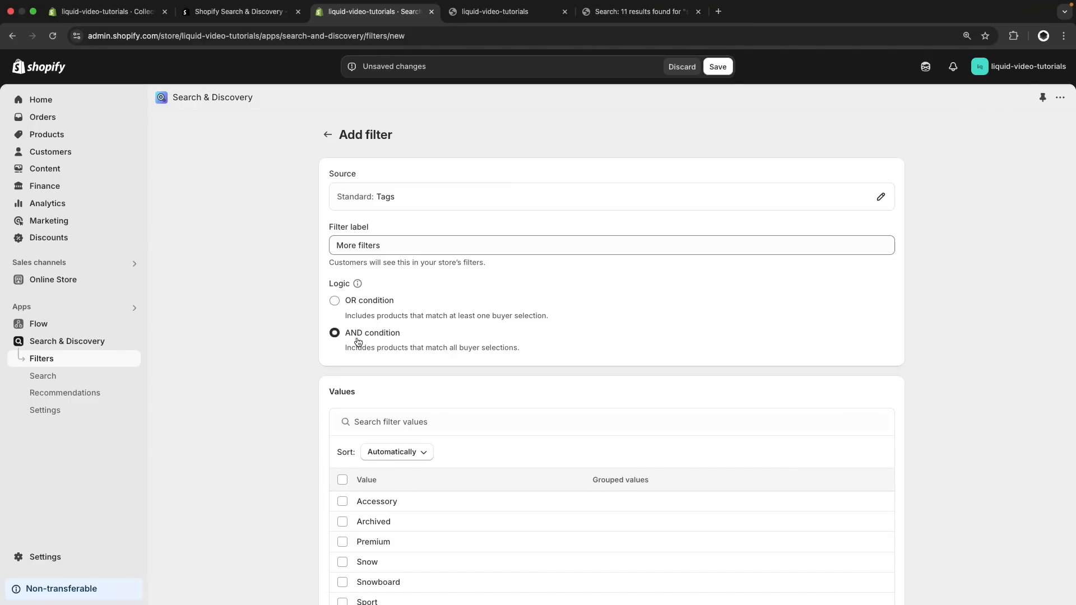
left_click(357, 306)
Sort the More filters values manually, move Winter to the first place and save the filter
scroll(252, 265, "down", 2)
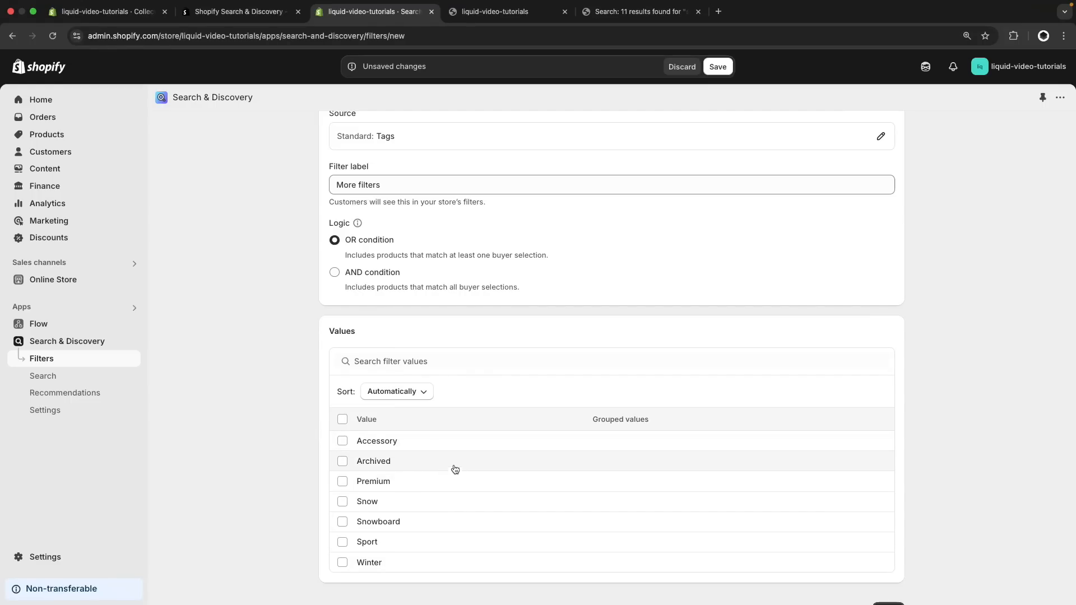
left_click(412, 395)
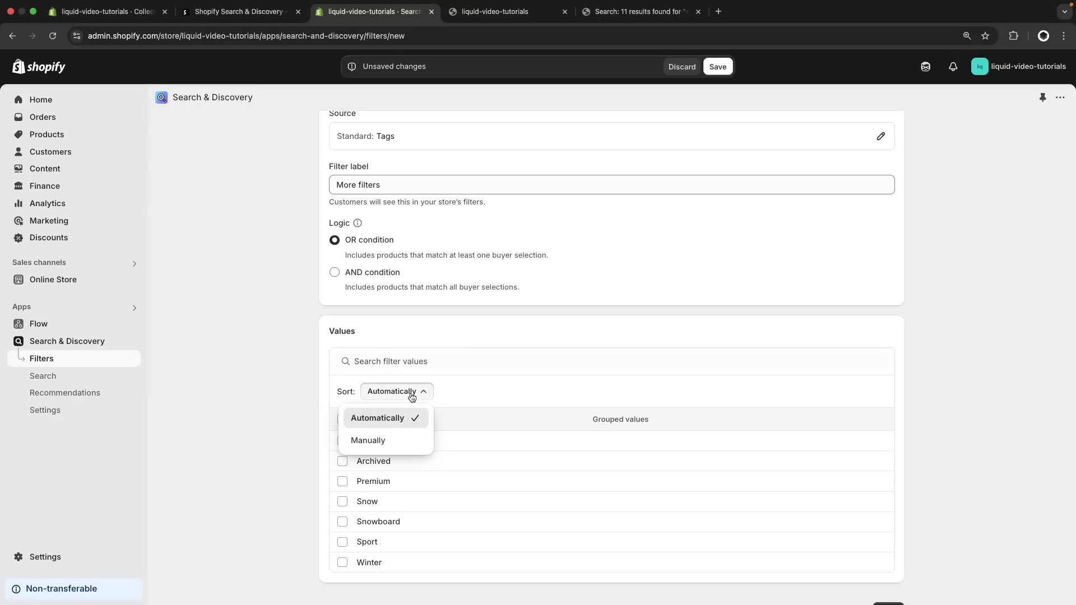
left_click(395, 439)
scroll(482, 462, "down", 1)
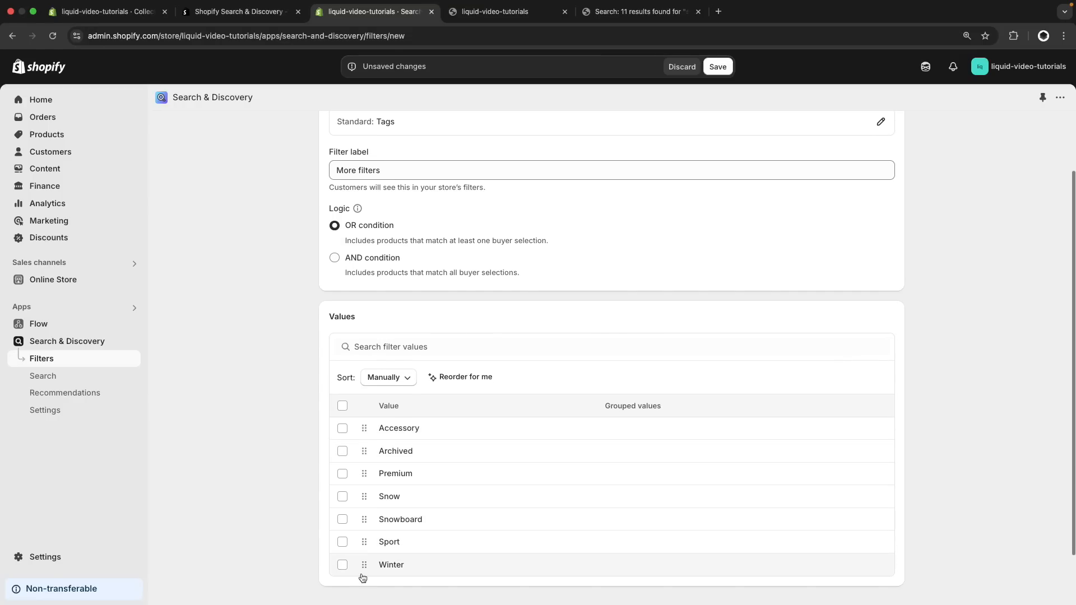
left_click_drag(363, 564, 386, 426)
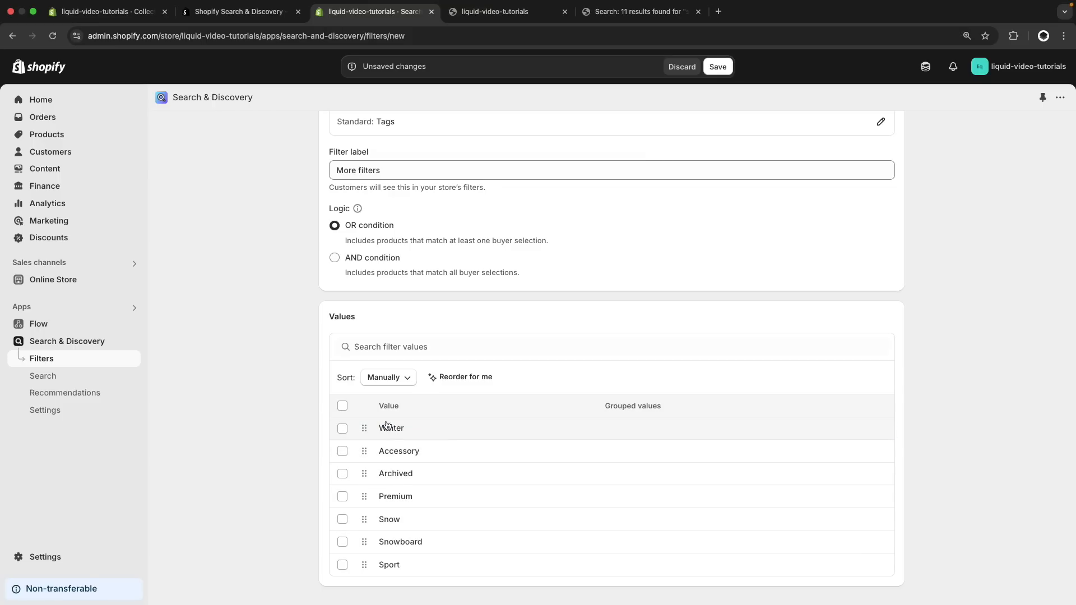
scroll(710, 159, "up", 1)
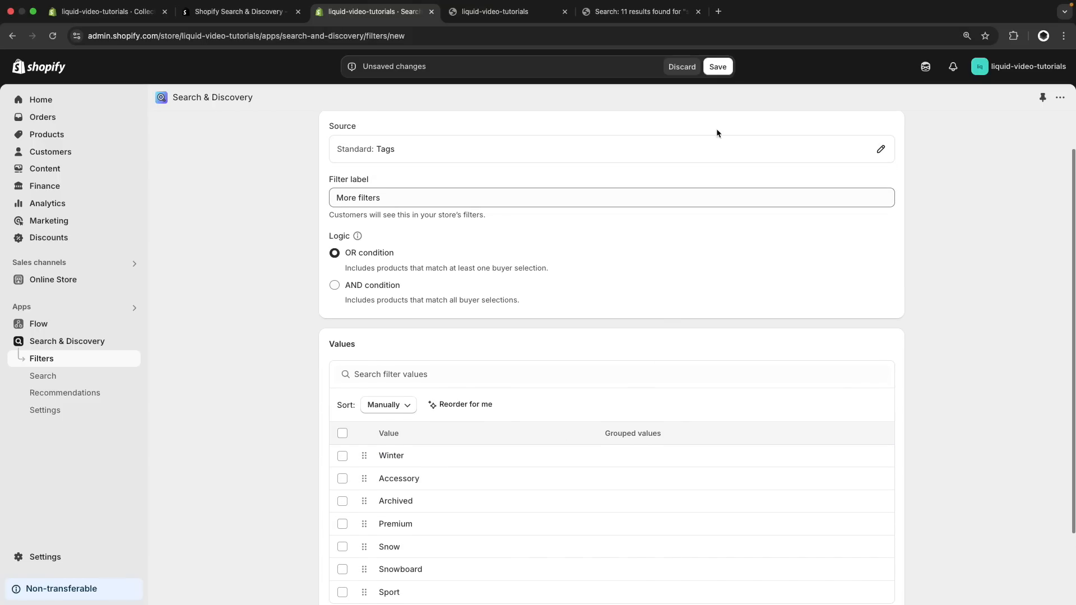
left_click(719, 68)
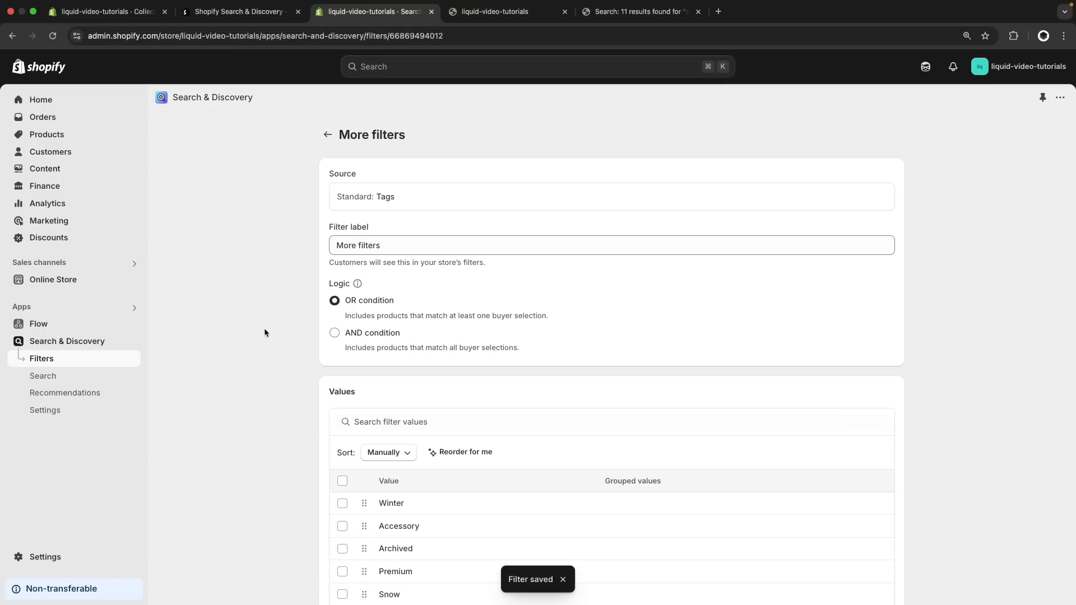
Check the value order of More filters on the storefront's Products page and filter the products by Snow
key("ctrl+Tab")
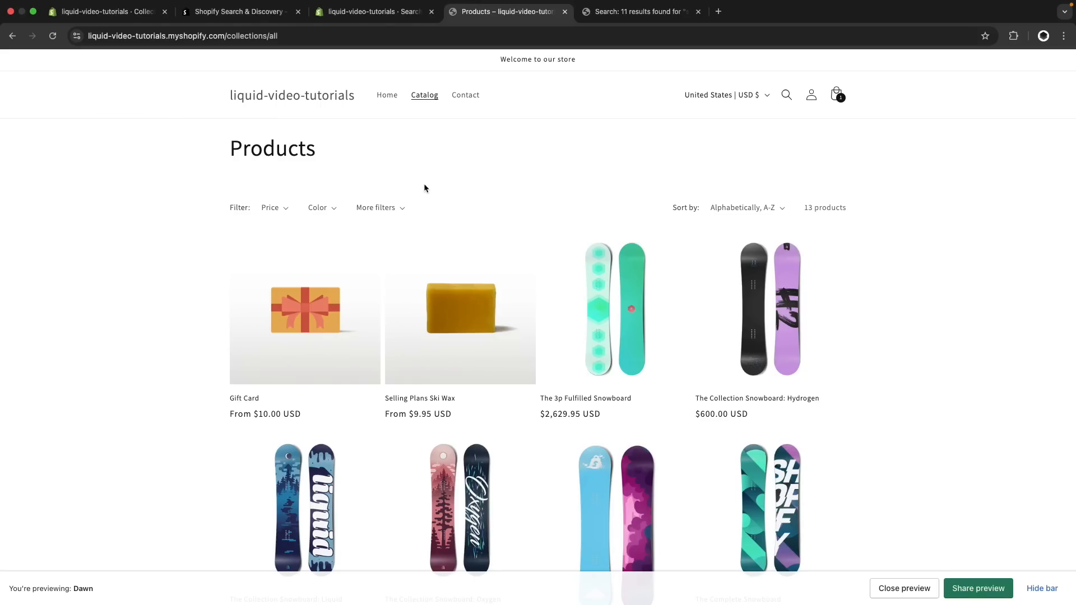
left_click(380, 216)
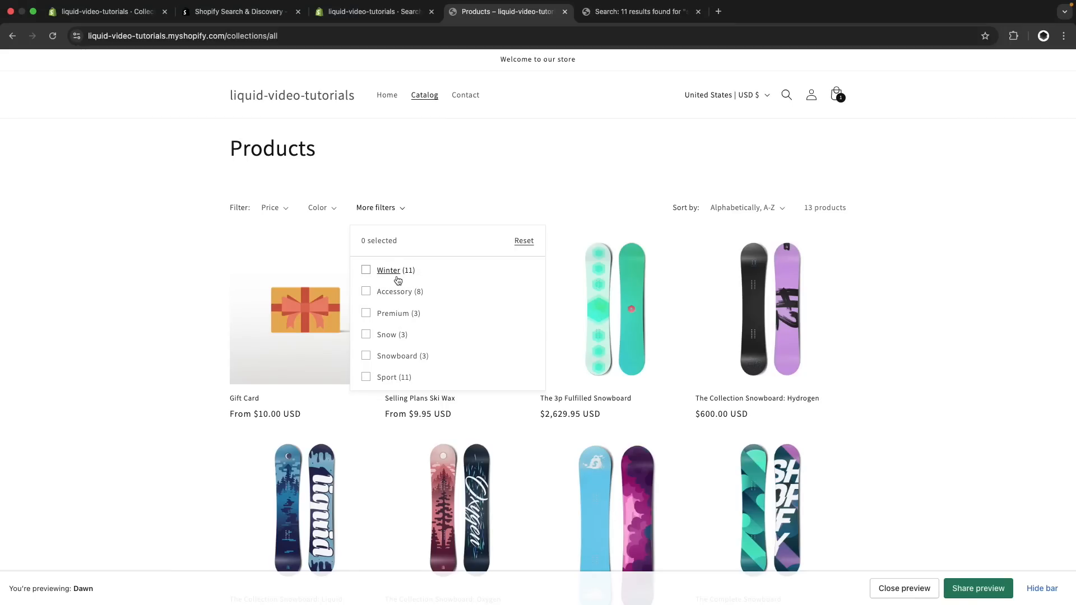
left_click(400, 334)
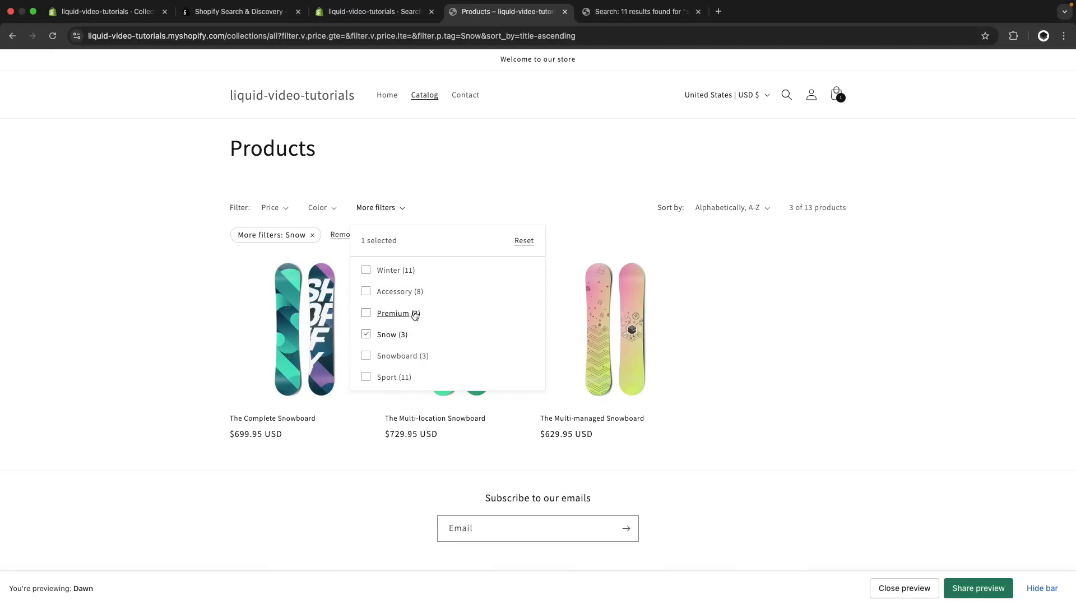
left_click(458, 168)
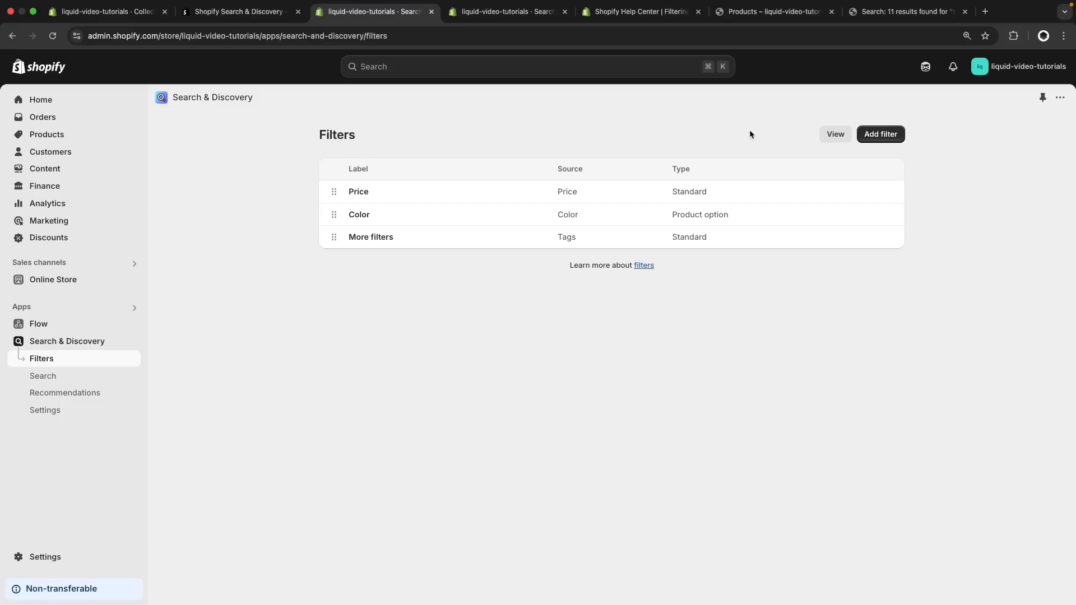
Open the source list of another new filter and compare it with the product metafield definitions in the store's custom data settings
left_click(883, 135)
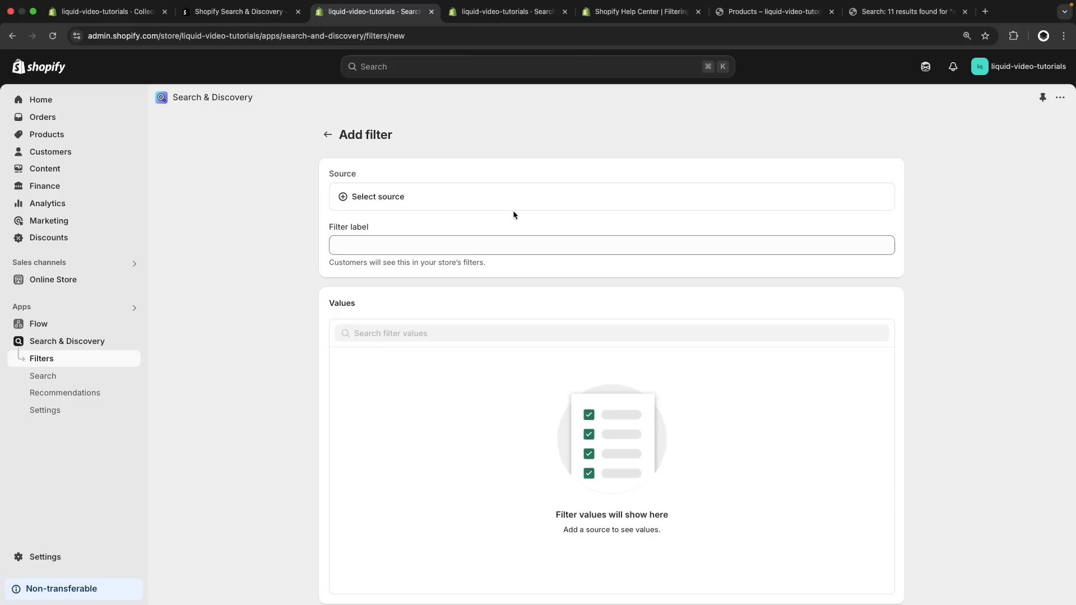
left_click(500, 197)
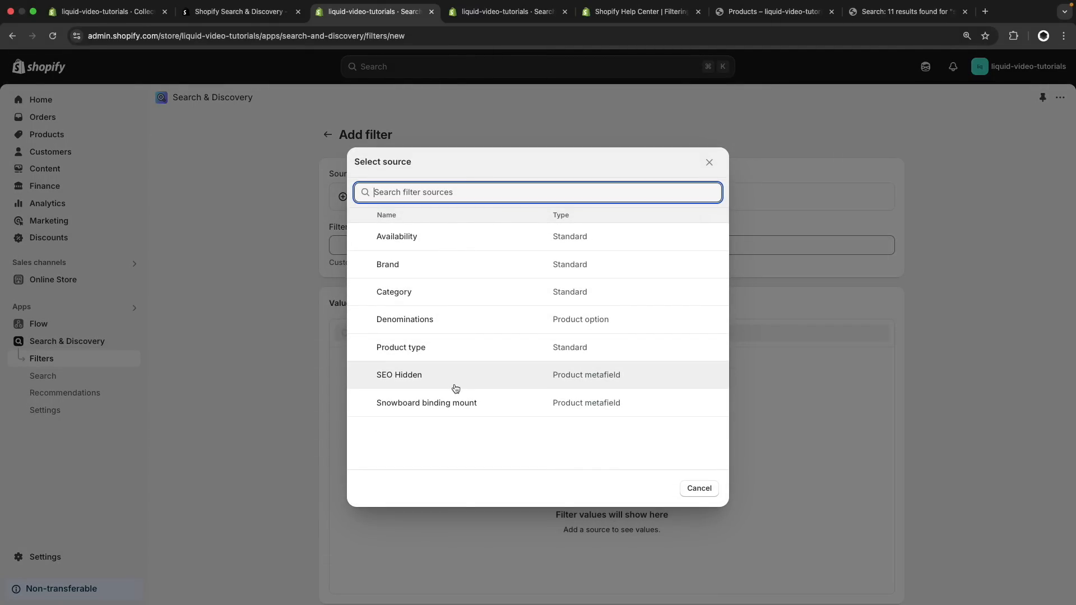
left_click(484, 14)
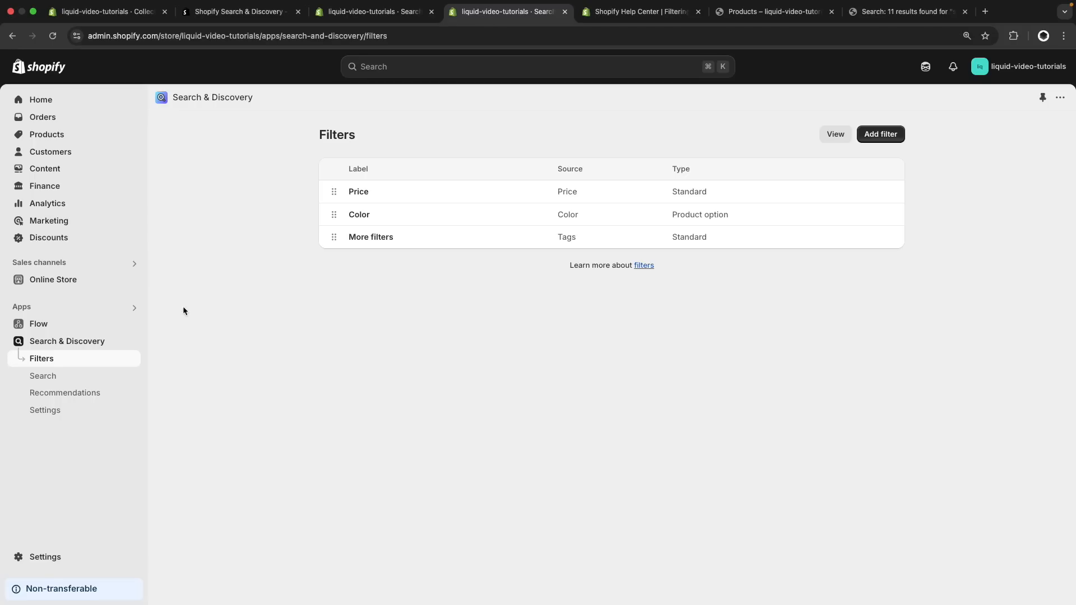
left_click(60, 560)
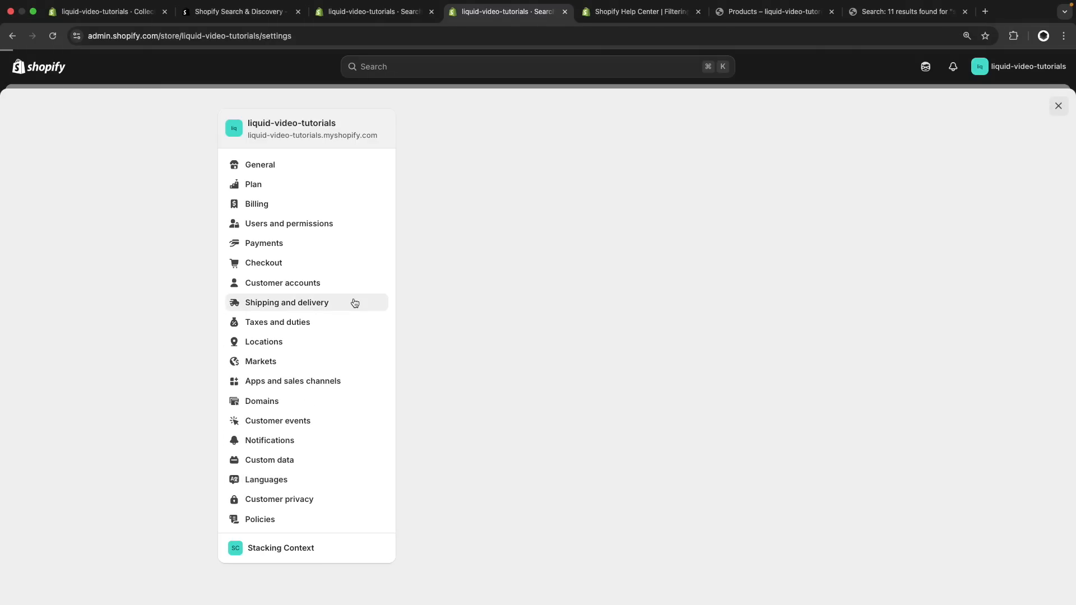
left_click(288, 460)
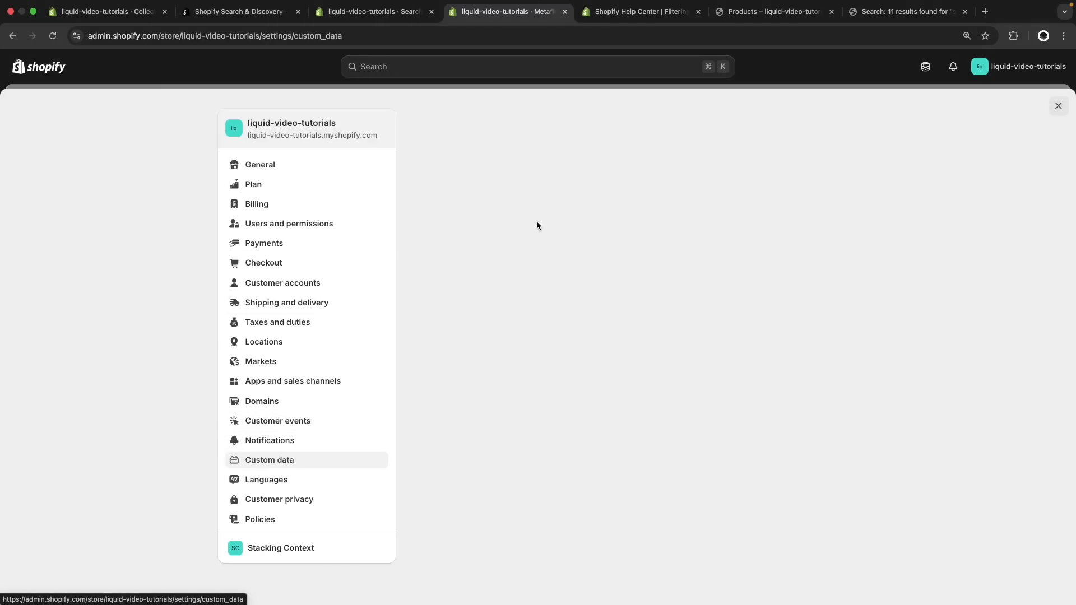
left_click(512, 201)
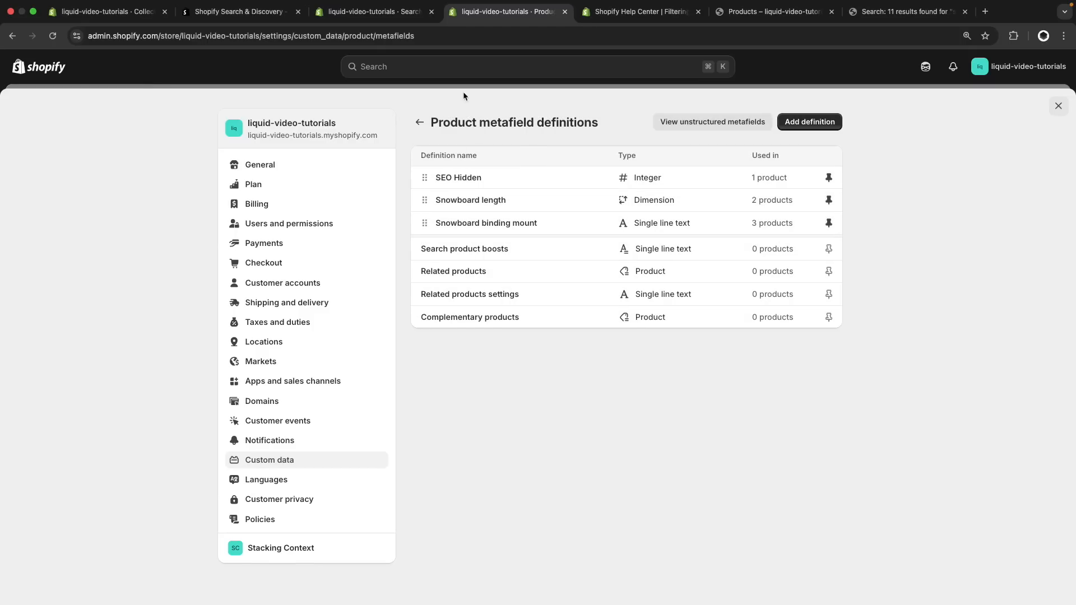
left_click(373, 11)
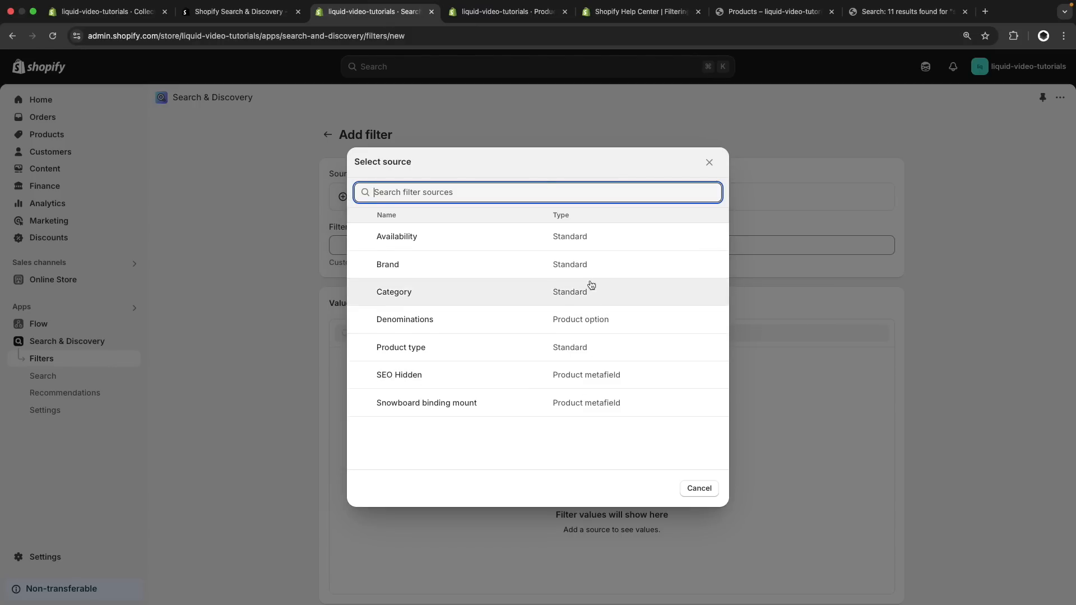
Read the supported metafield definition types in the Shopify Help Center and compare them with the product metafield definitions and filter sources
left_click(638, 11)
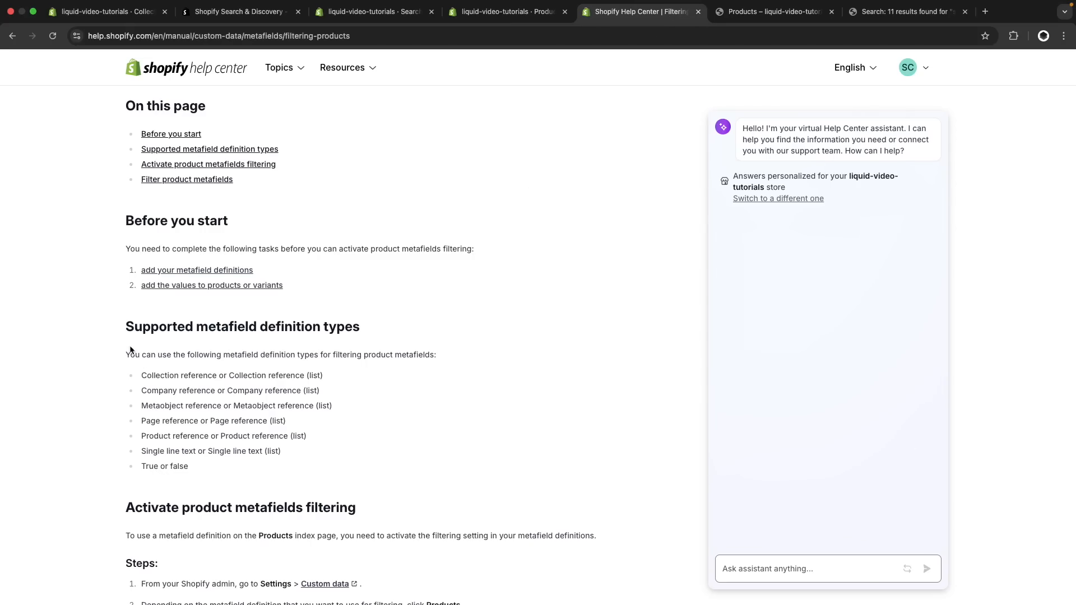
left_click_drag(124, 330, 168, 433)
left_click(211, 479)
left_click(493, 11)
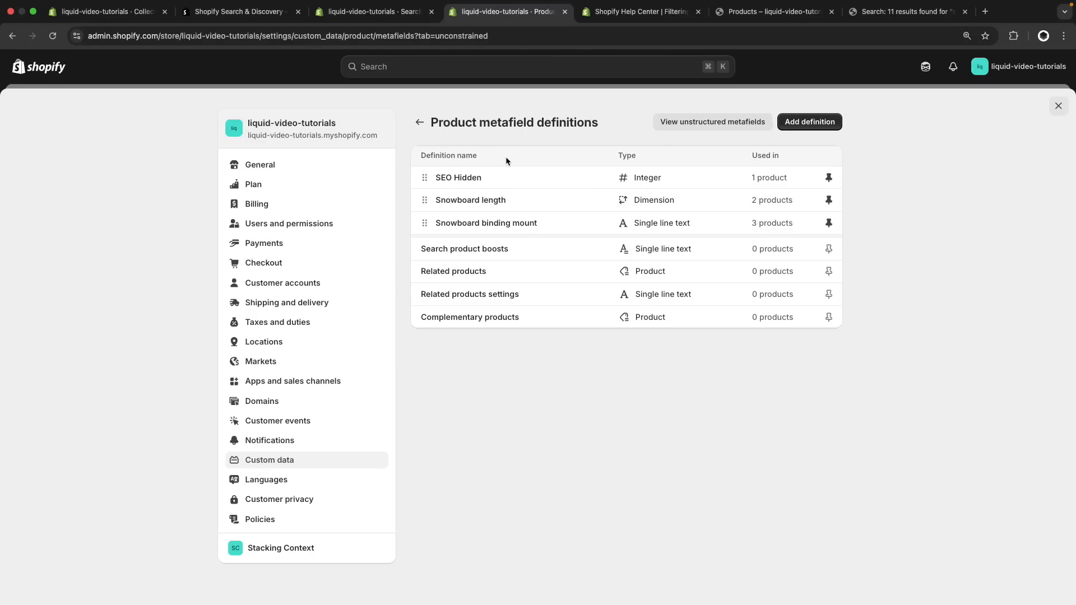
left_click(374, 11)
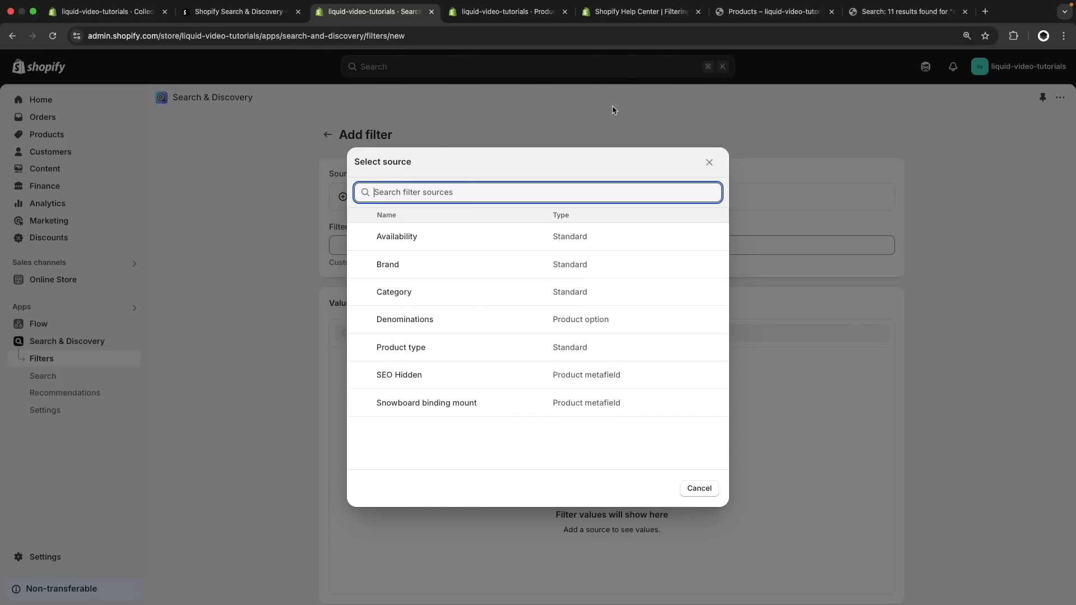
left_click(639, 11)
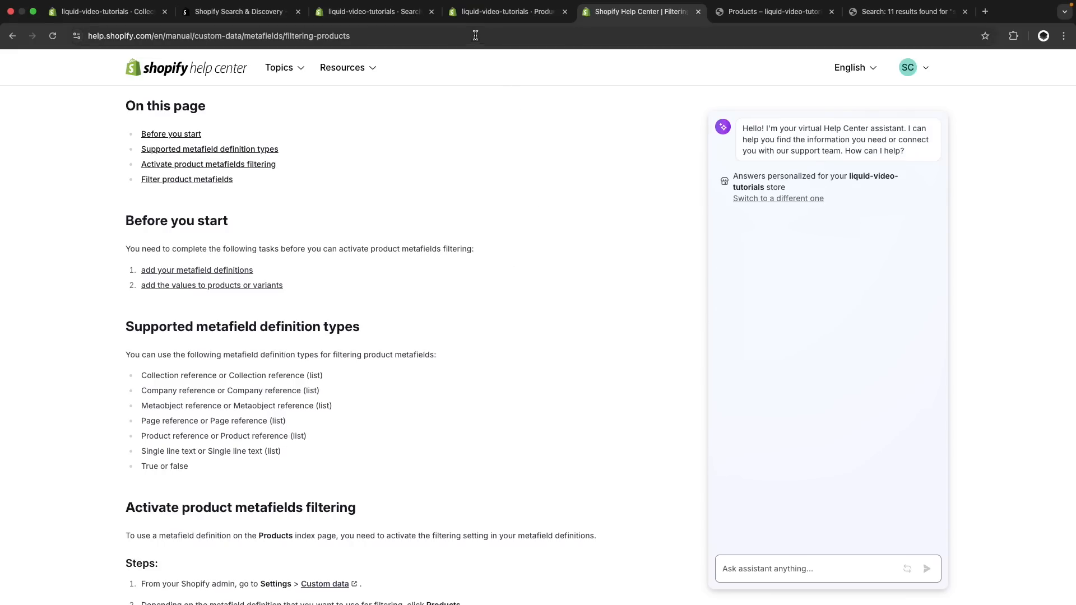
left_click(375, 11)
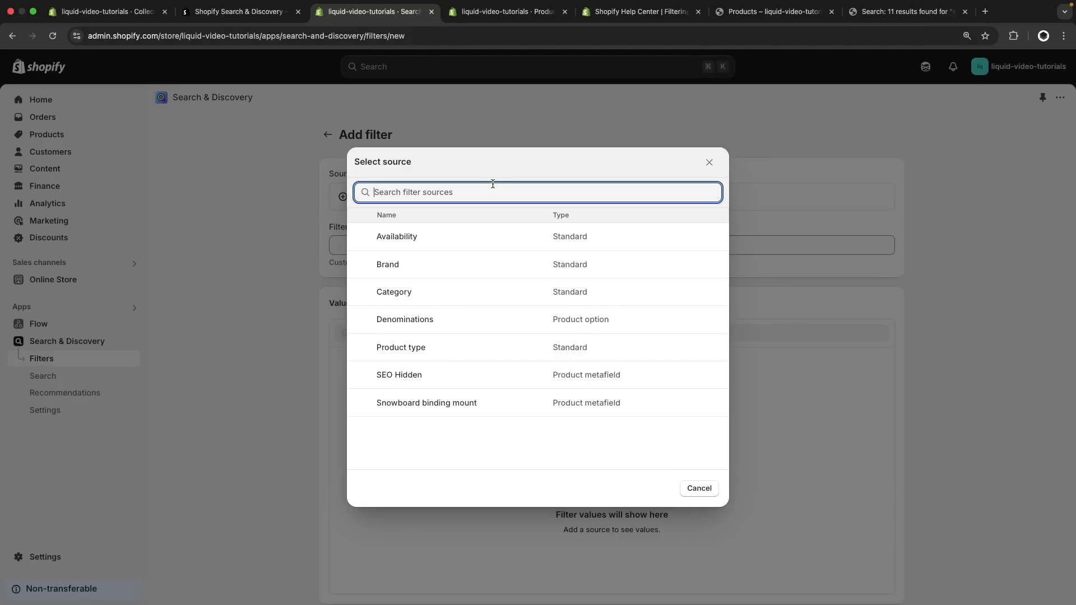
Compare the metafield definitions with the filter sources again and inspect the type and namespace of the Search product boosts definition
key("ctrl+Tab")
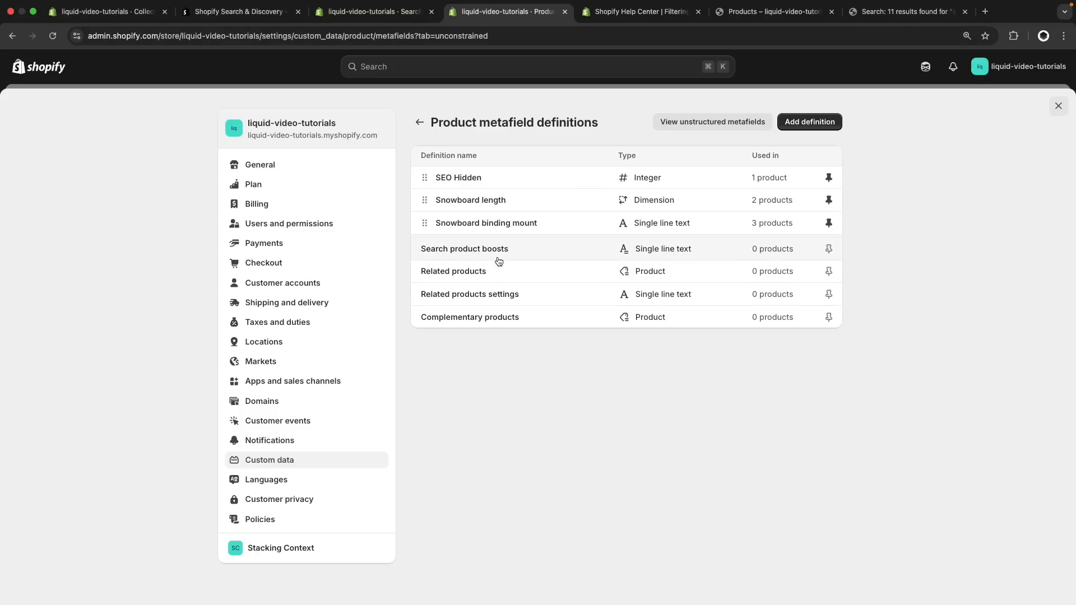
left_click(375, 11)
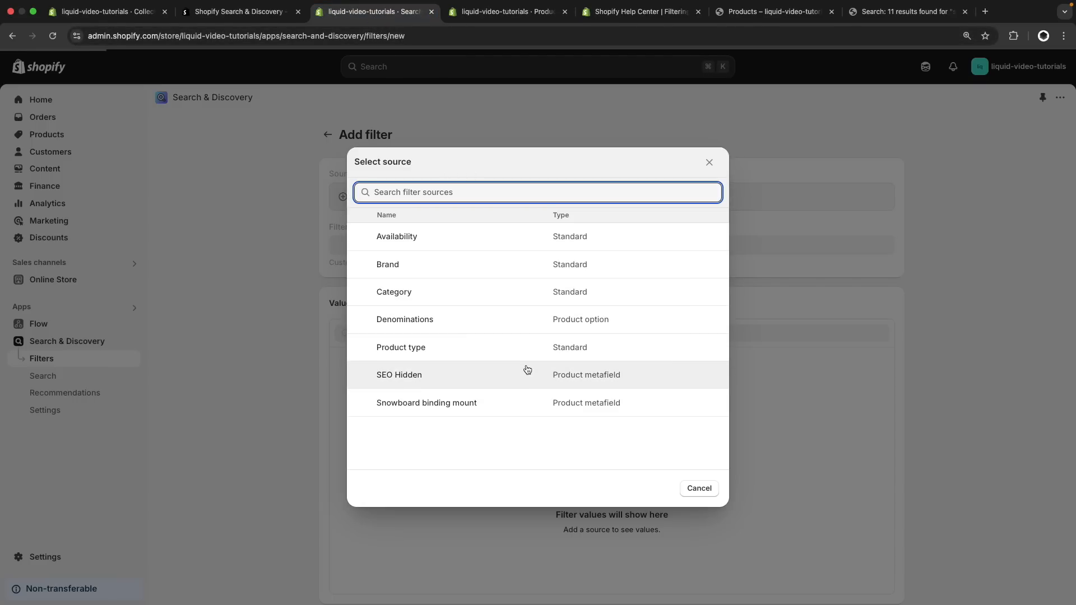
left_click(505, 12)
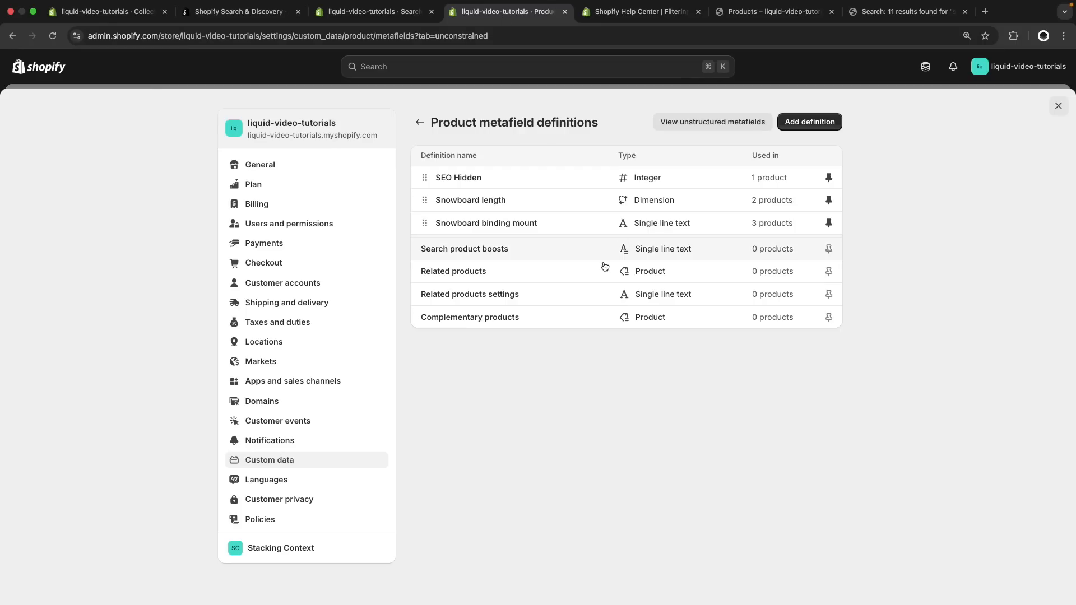
left_click(548, 251)
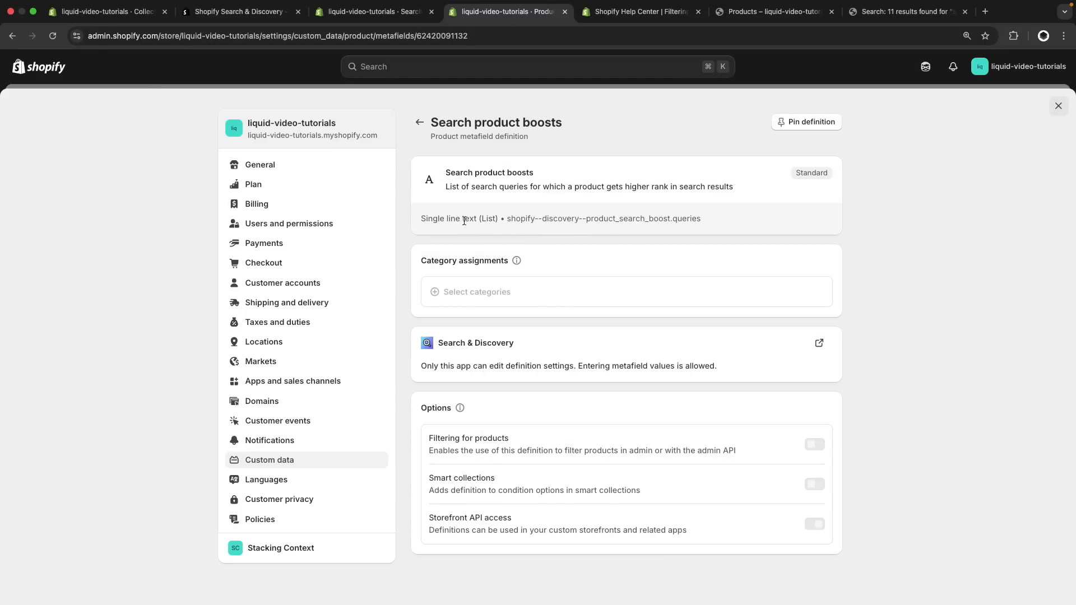
left_click_drag(506, 219, 566, 220)
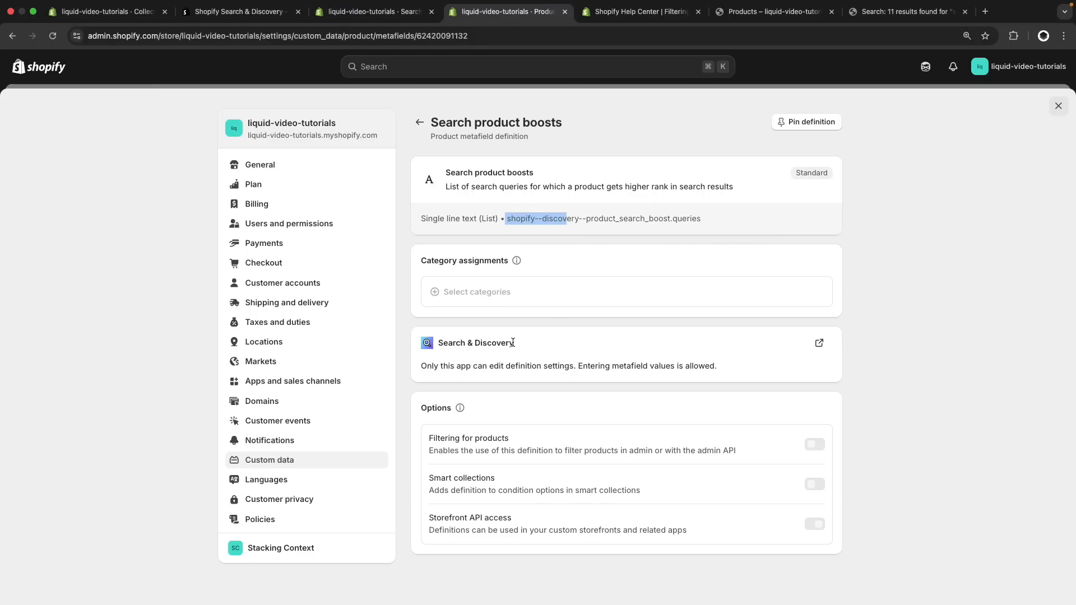
left_click(363, 17)
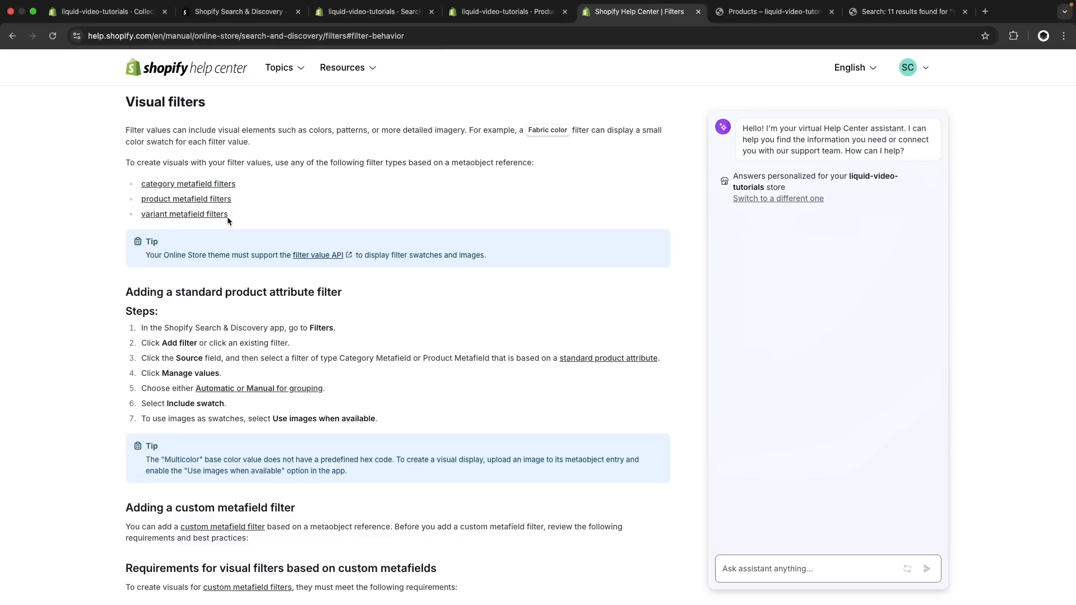
Read the Help Center's requirements for visual filters based on custom metafields
scroll(270, 126, "up", 1)
scroll(271, 126, "down", 6)
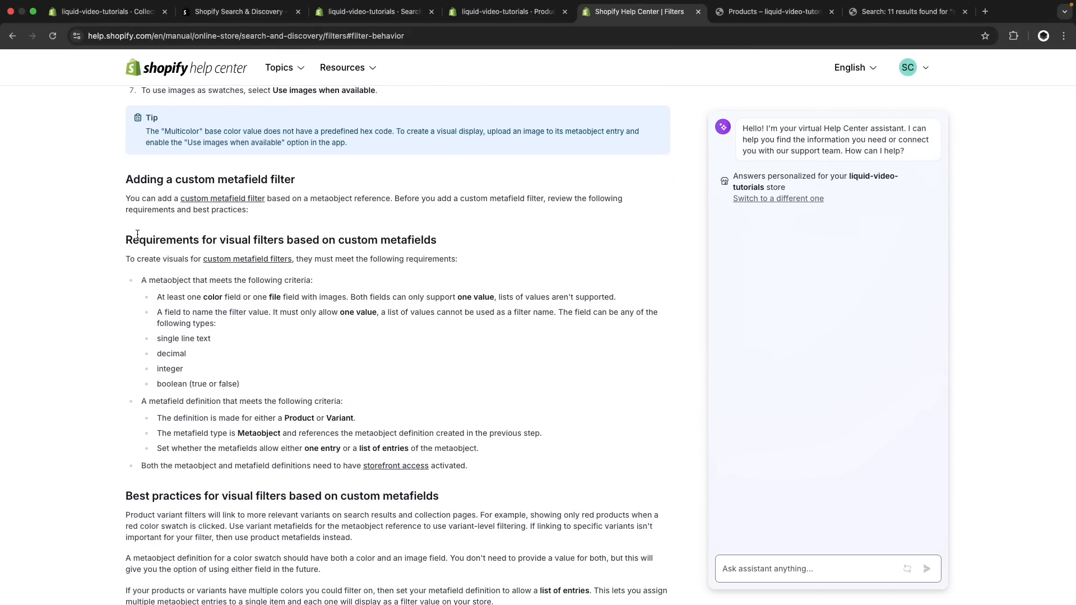
left_click_drag(112, 235, 423, 476)
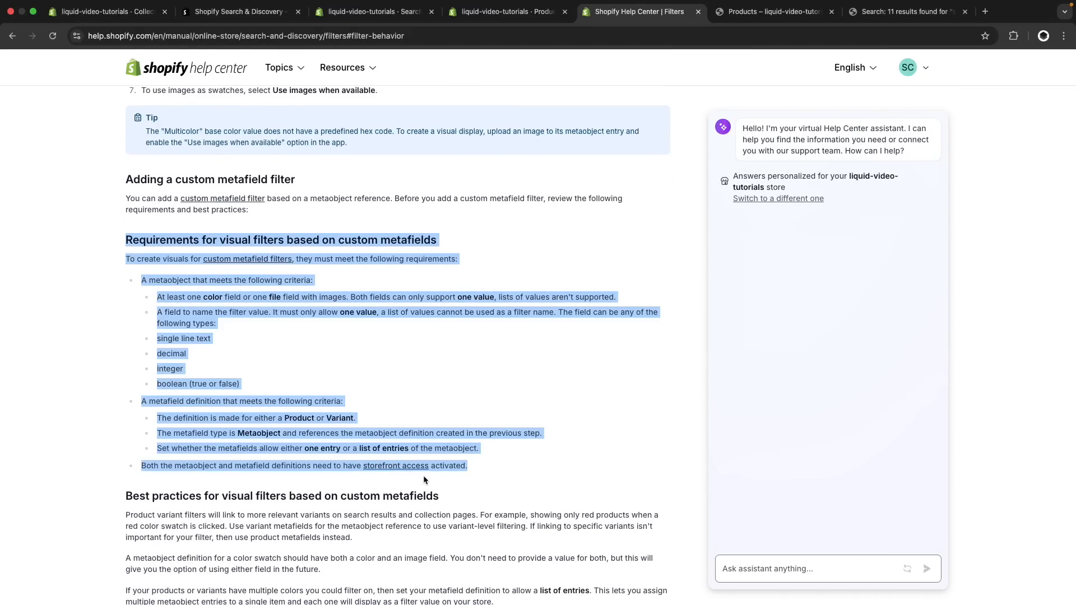
left_click(302, 332)
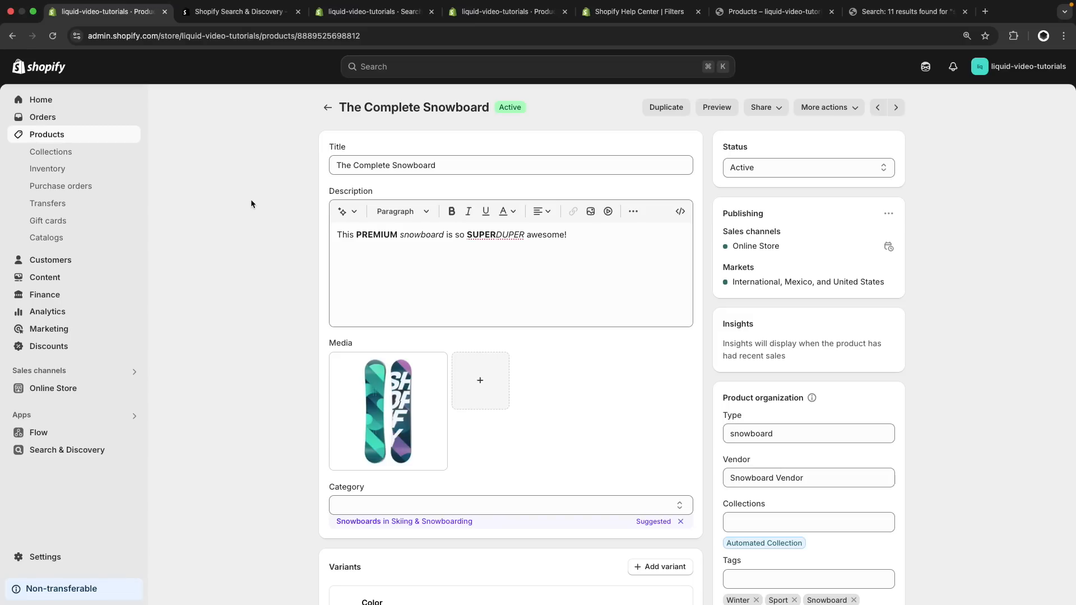
Apply the suggested category Snowboards in Skiing & Snowboarding to The Complete Snowboard and save the product
scroll(254, 203, "down", 3)
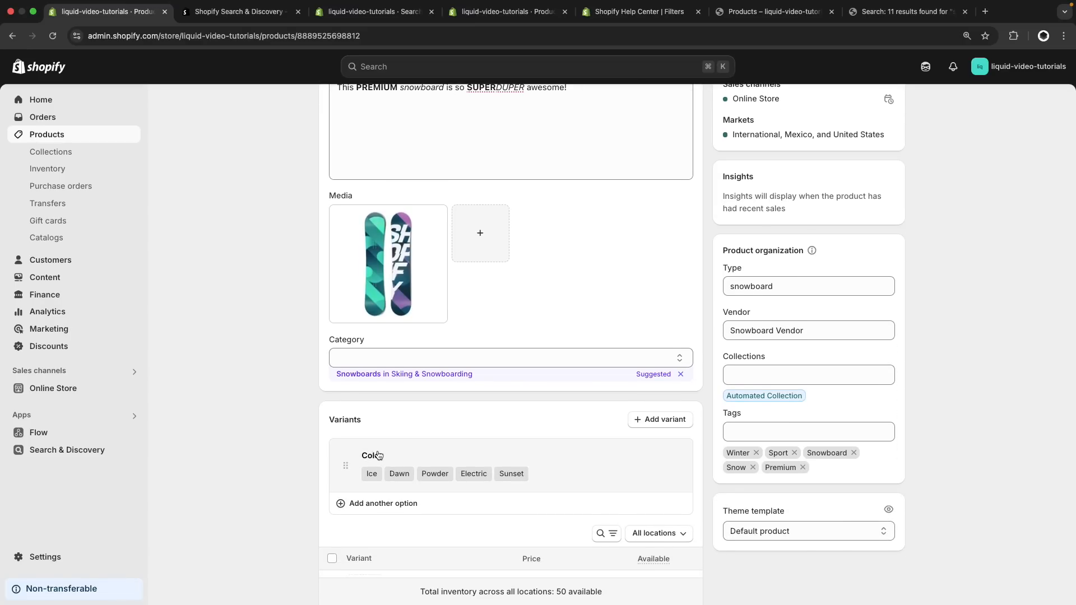
scroll(392, 454, "up", 1)
left_click(425, 410)
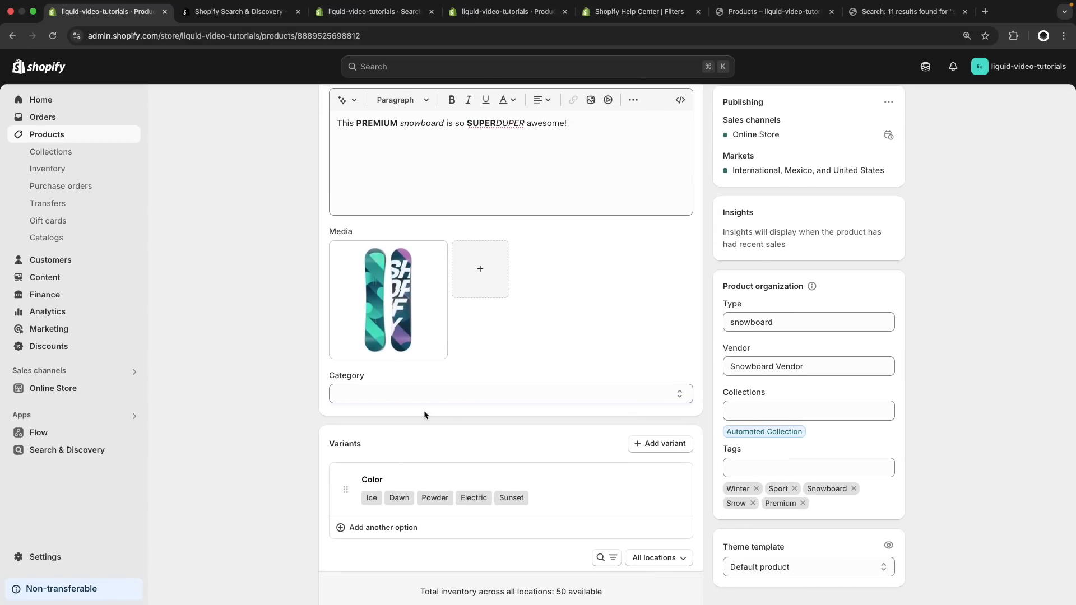
scroll(472, 417, "down", 1)
scroll(472, 420, "down", 8)
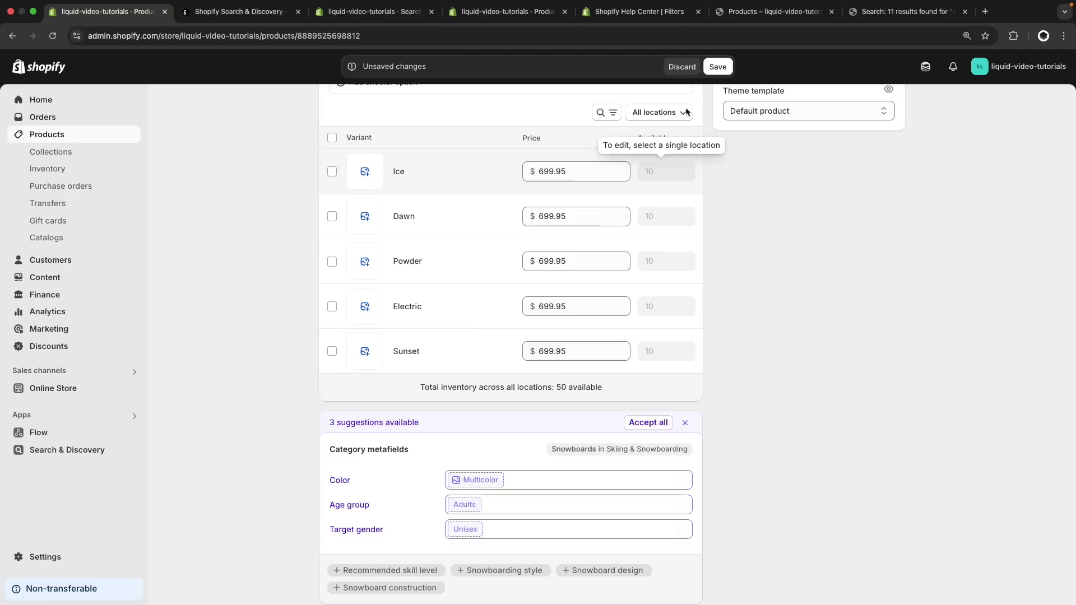
left_click(717, 67)
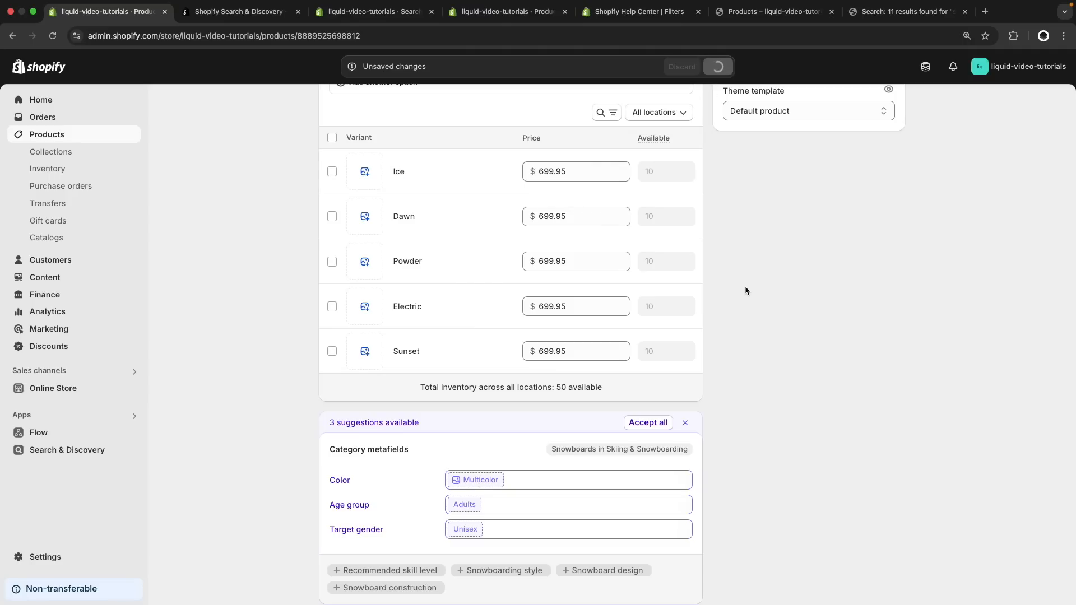
Connect the Color variant option to the recommended Color category metafield
scroll(747, 301, "up", 3)
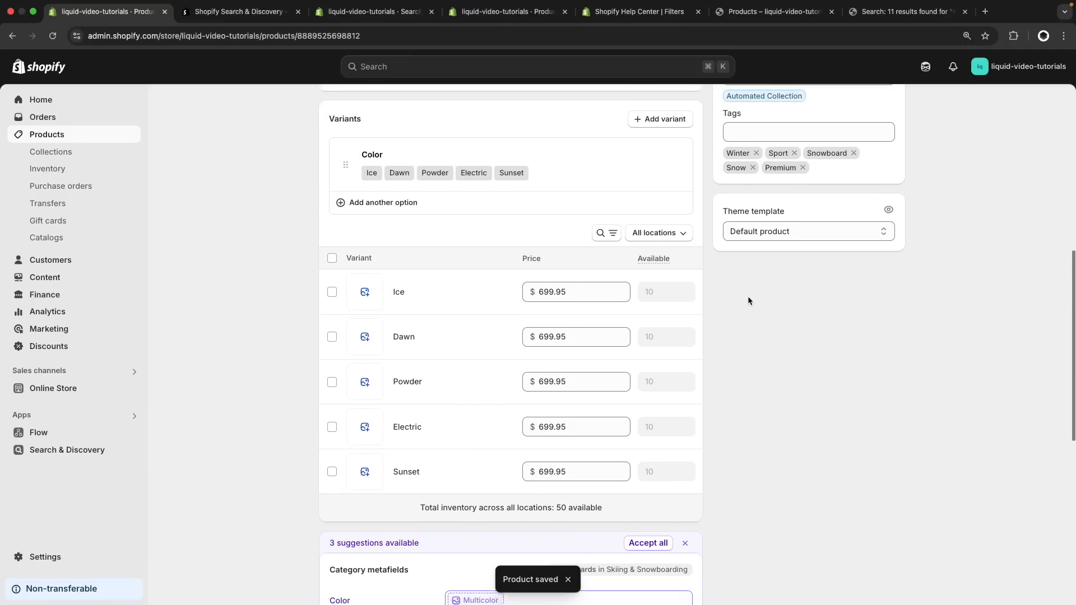
left_click(606, 200)
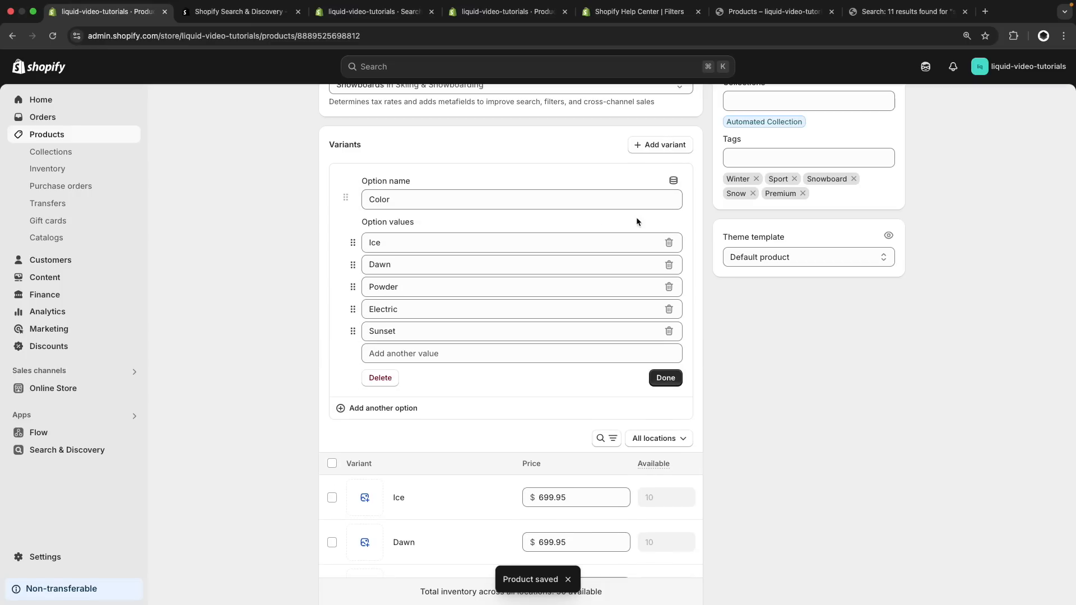
left_click(673, 182)
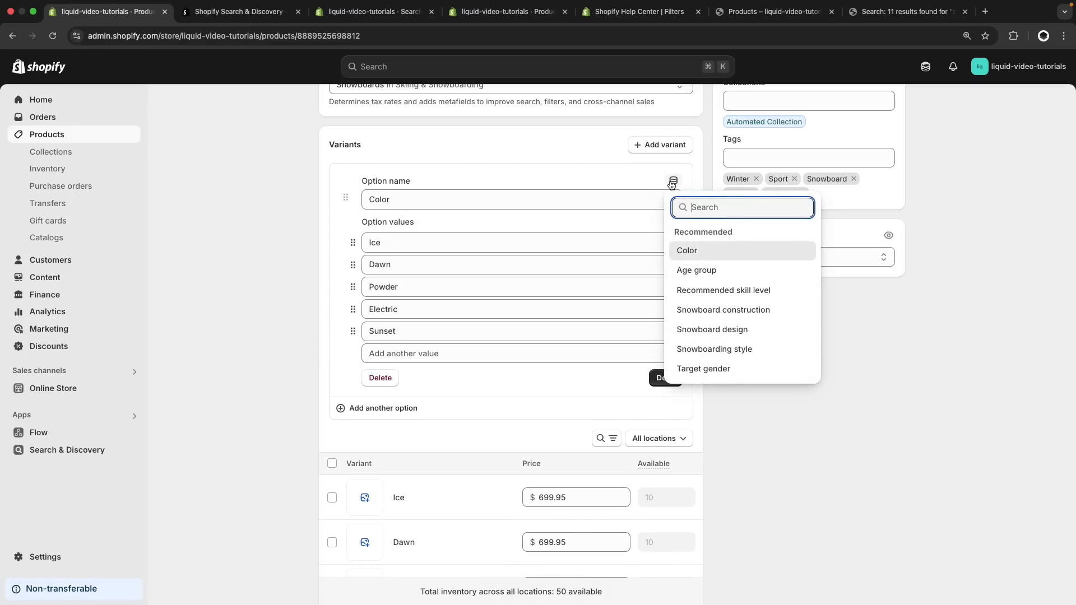
left_click(708, 255)
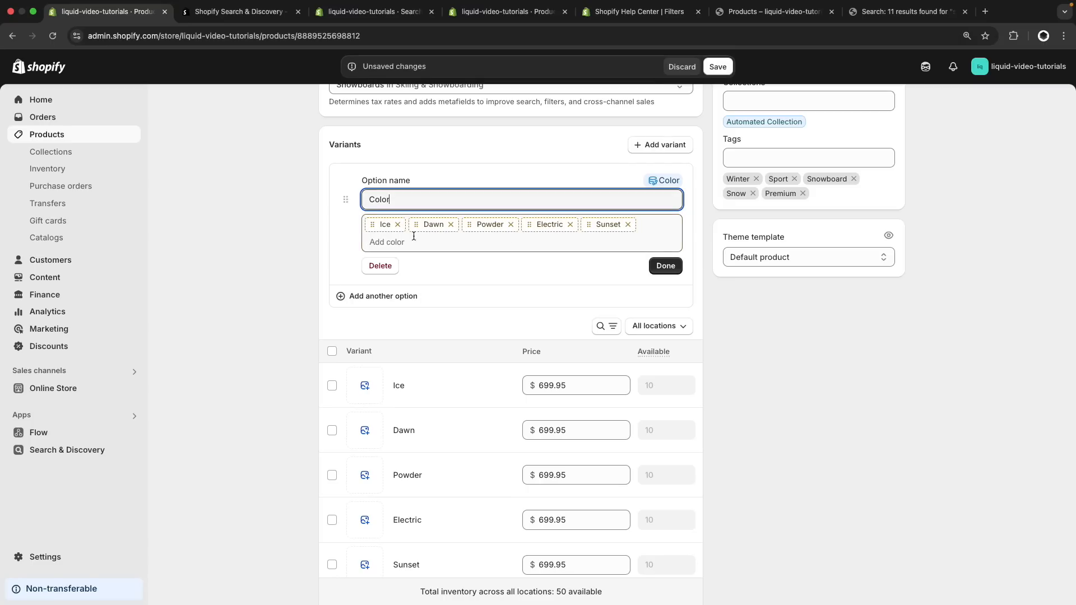
Create a new color metafield entry for the Ice option value and label it Ice
left_click(382, 226)
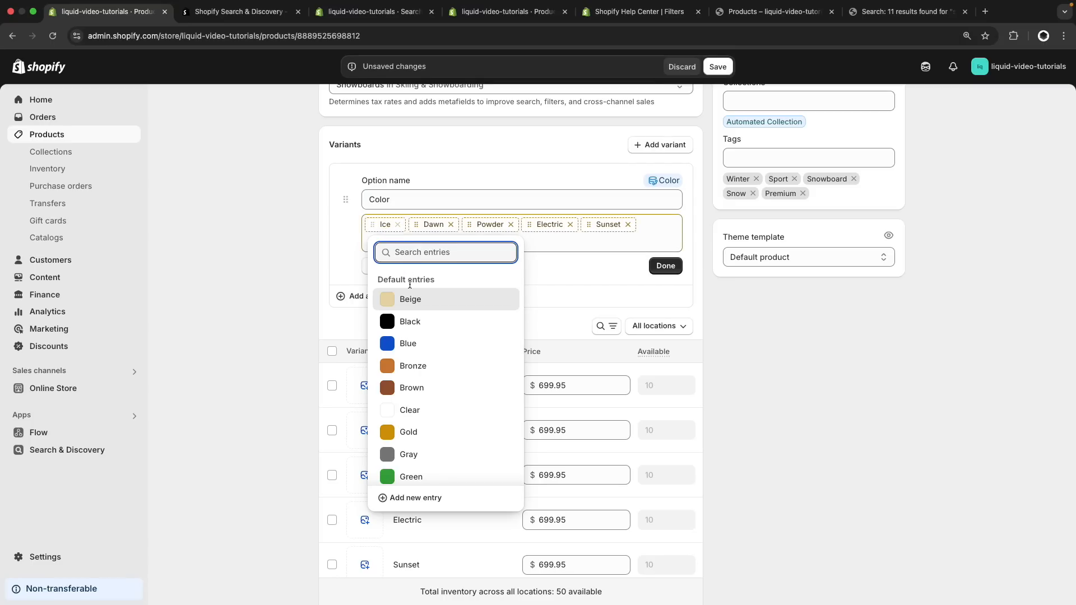
scroll(432, 352, "down", 3)
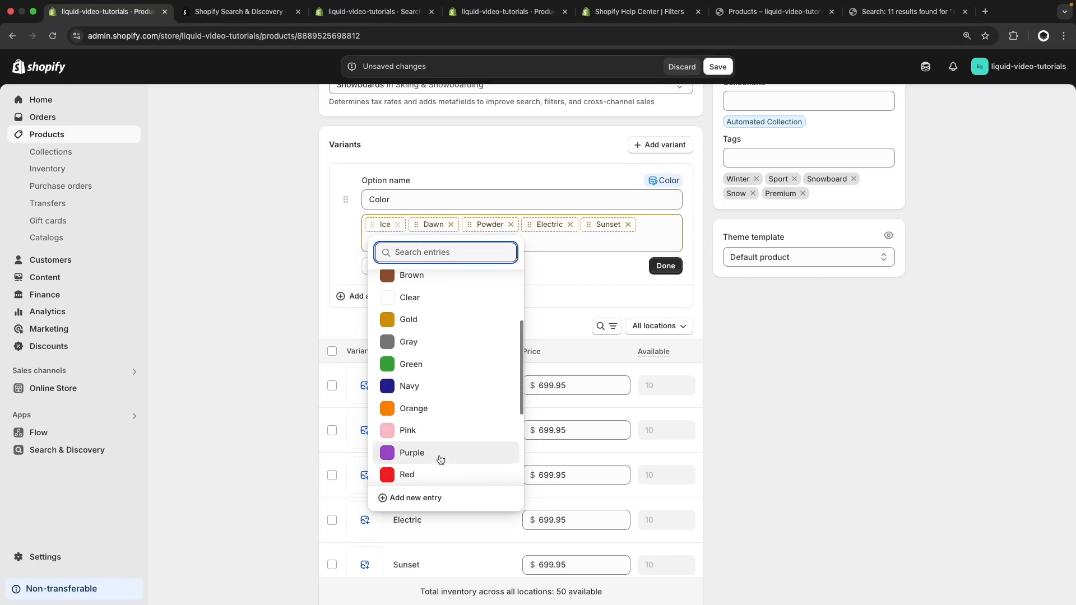
left_click(429, 497)
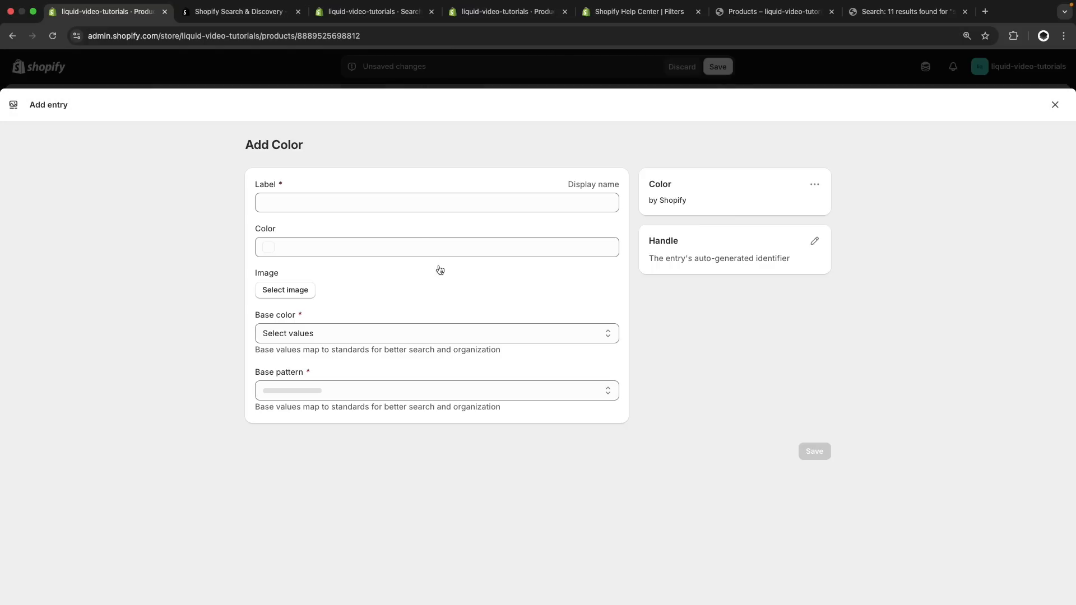
left_click(396, 200)
type("Ice")
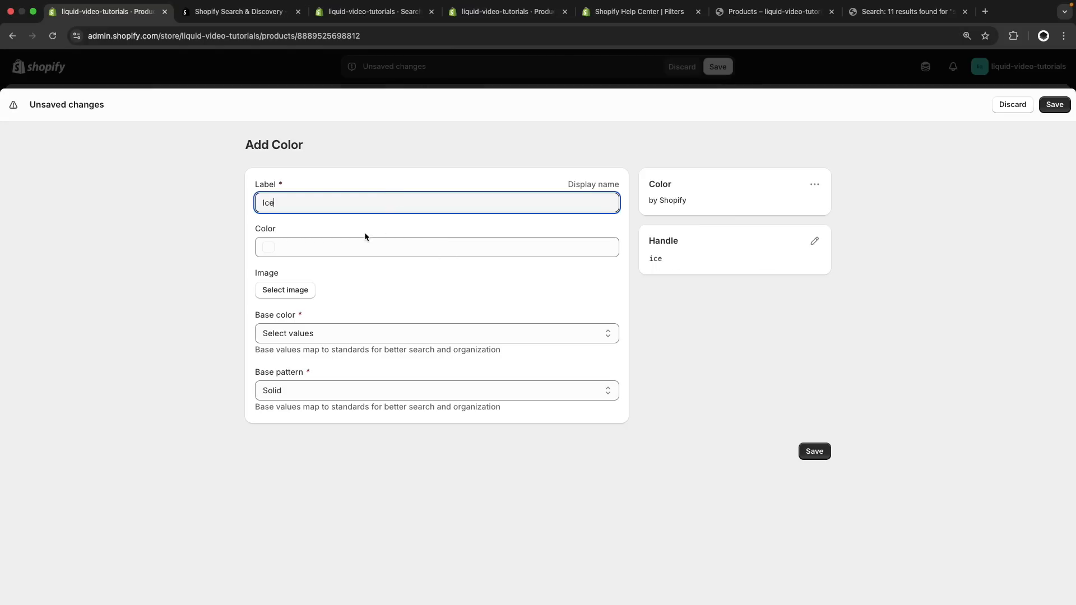
Set the color of the Ice entry to the light blue #00DAF2
left_click(329, 245)
left_click(269, 246)
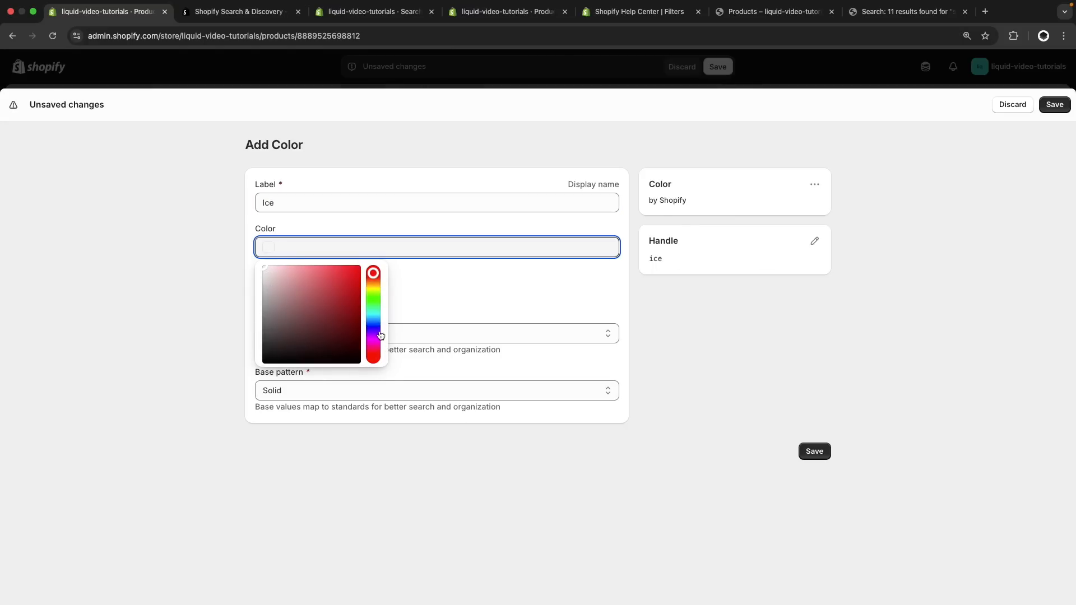
left_click(374, 317)
left_click_drag(329, 297, 359, 271)
left_click(668, 322)
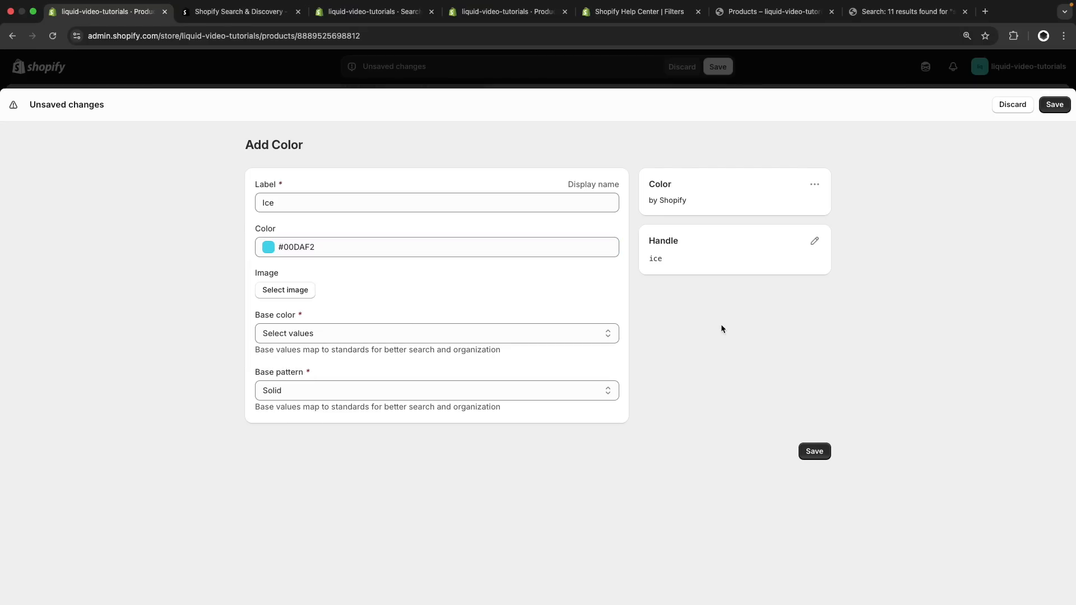
Choose Blue as the Ice entry's base color and save the entry
left_click(598, 335)
left_click(421, 415)
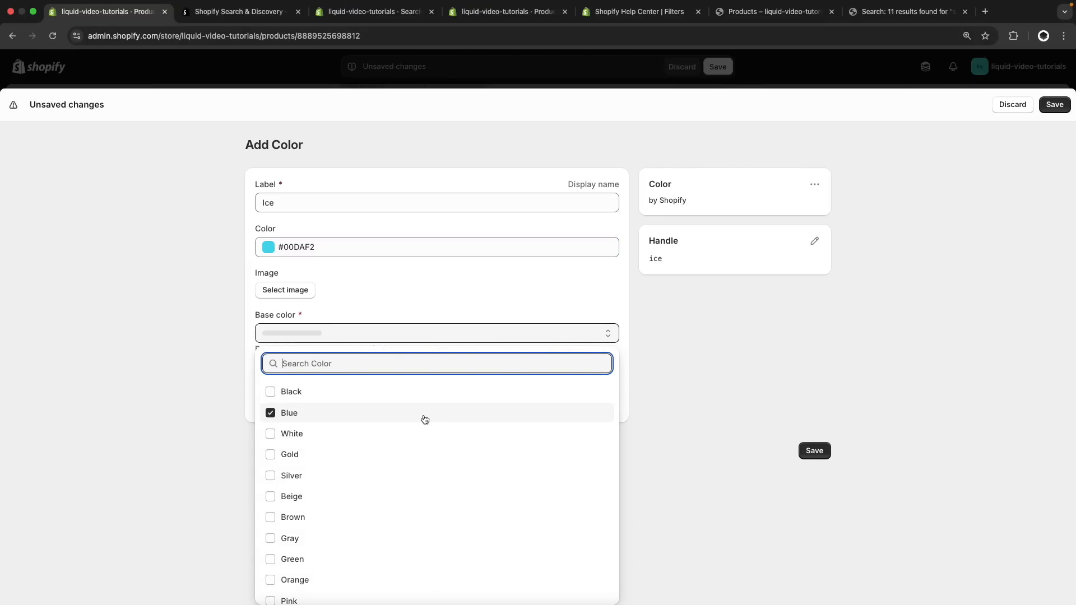
left_click(723, 356)
left_click(824, 452)
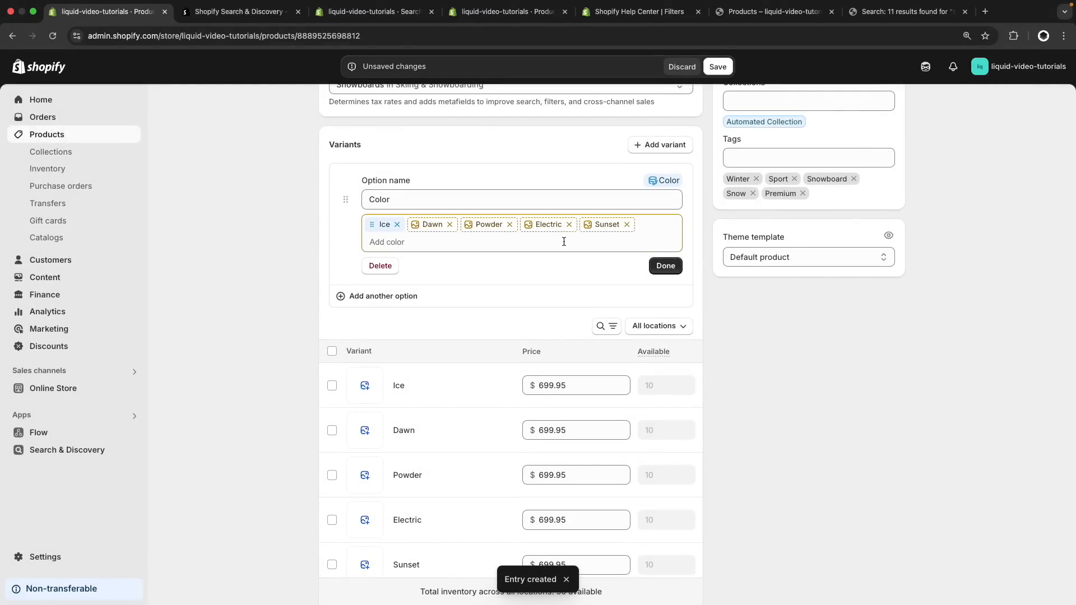
Review the settings of the Dawn and Sunset color entries without changing them, and save the product
left_click(434, 232)
left_click(444, 252)
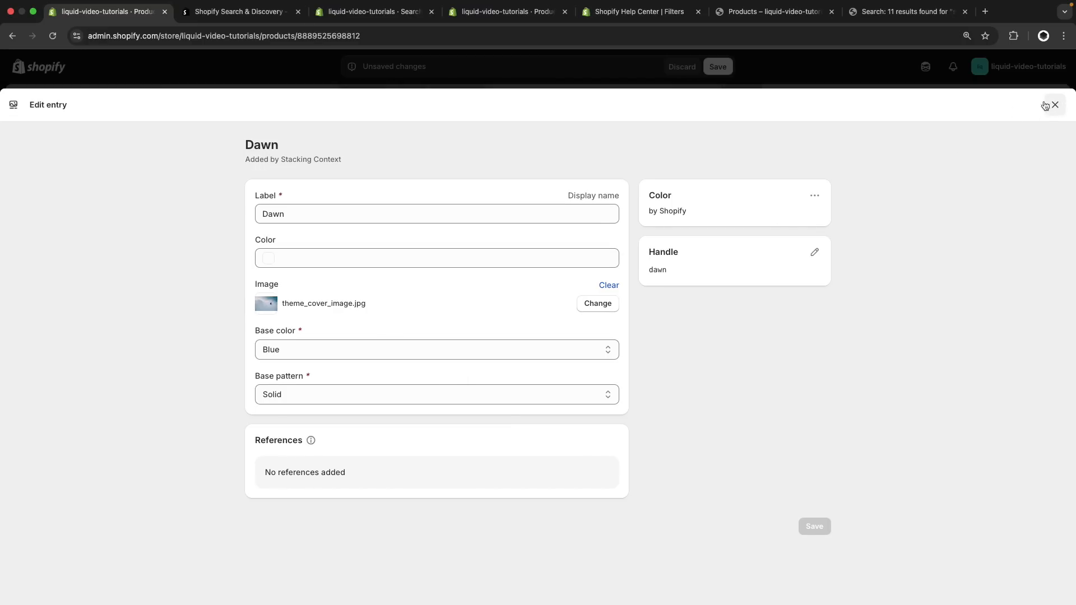
left_click(1054, 105)
left_click(596, 229)
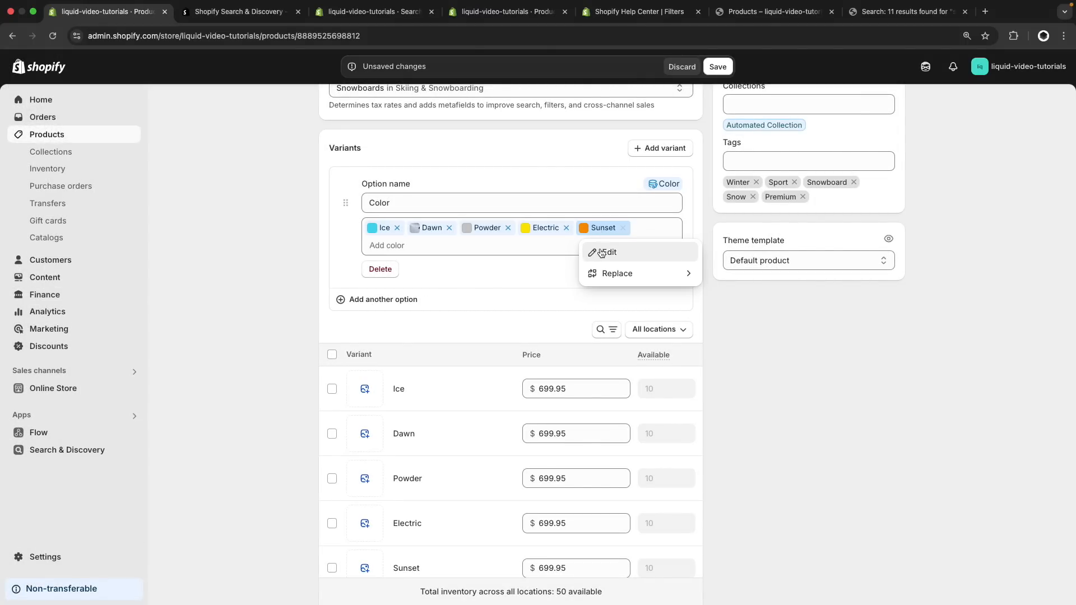
left_click(600, 251)
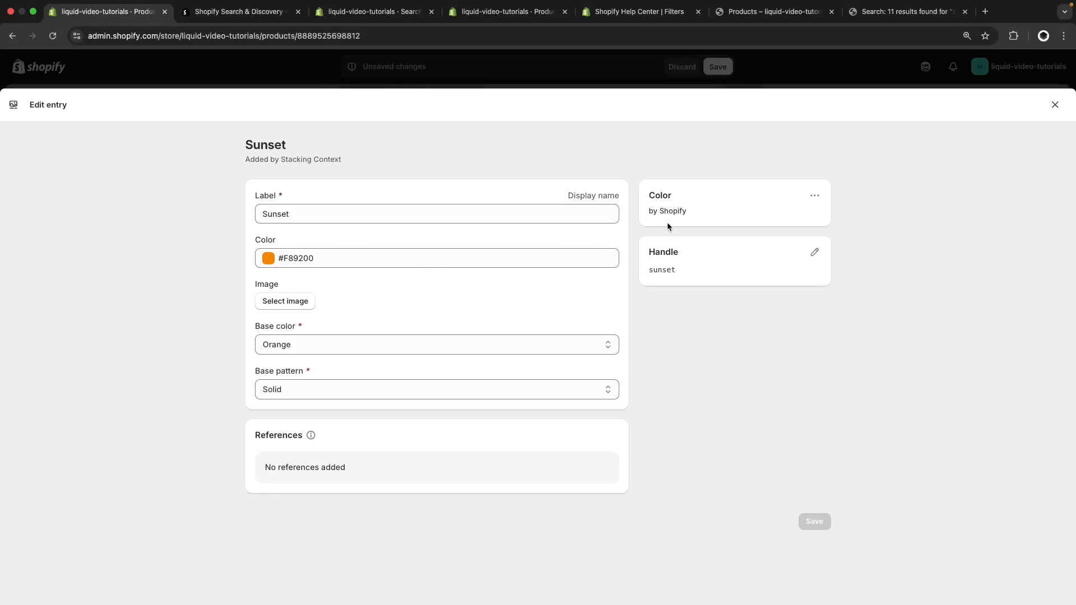
key("Escape")
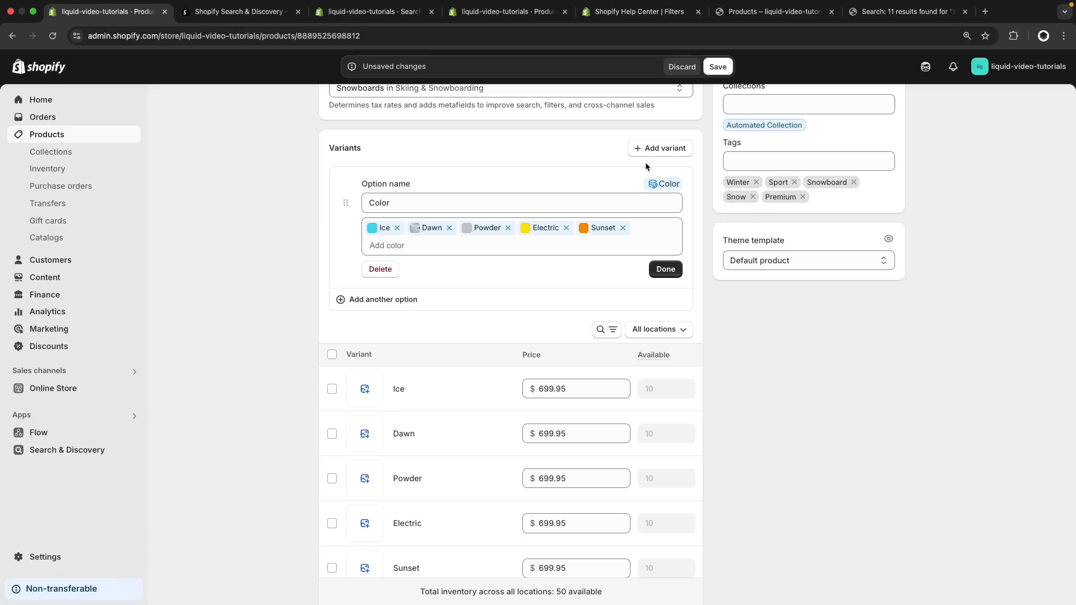
left_click(717, 67)
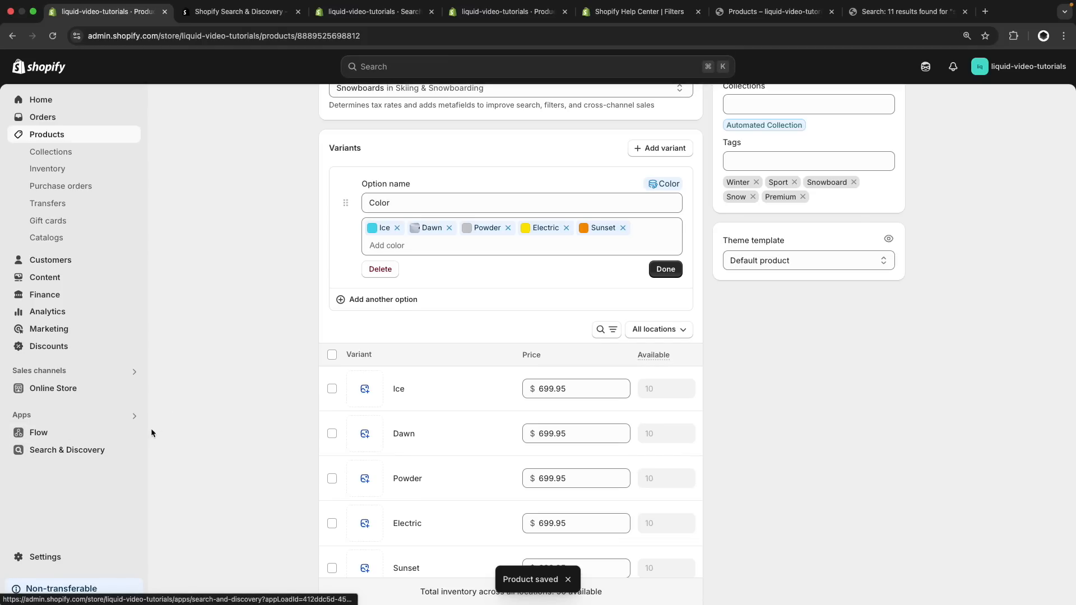
Open the Search & Discovery filters and remove the Color filter based on the product option
left_click(87, 451)
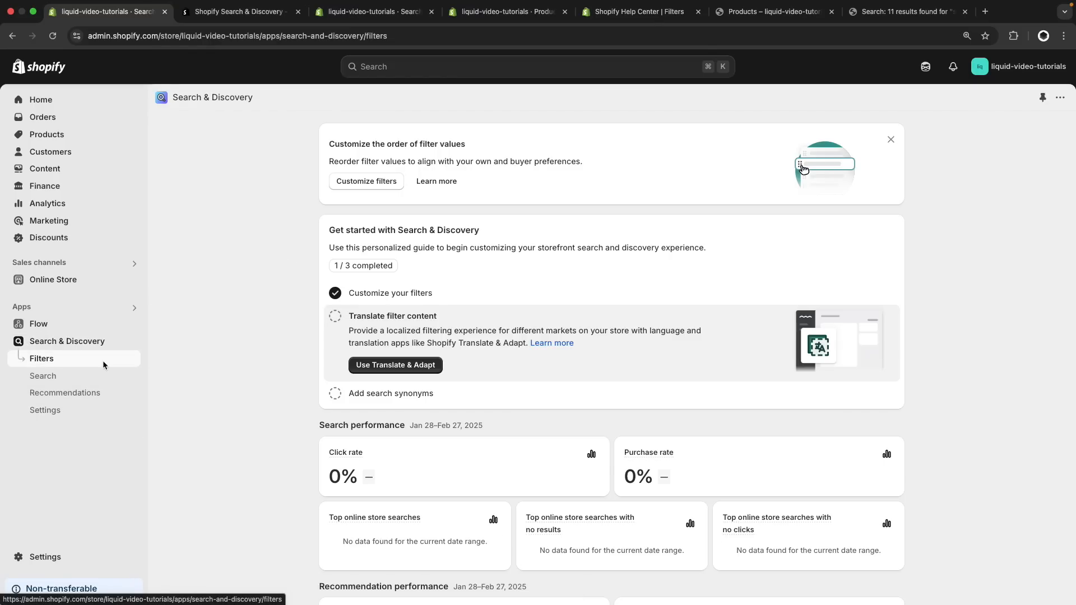
left_click(102, 360)
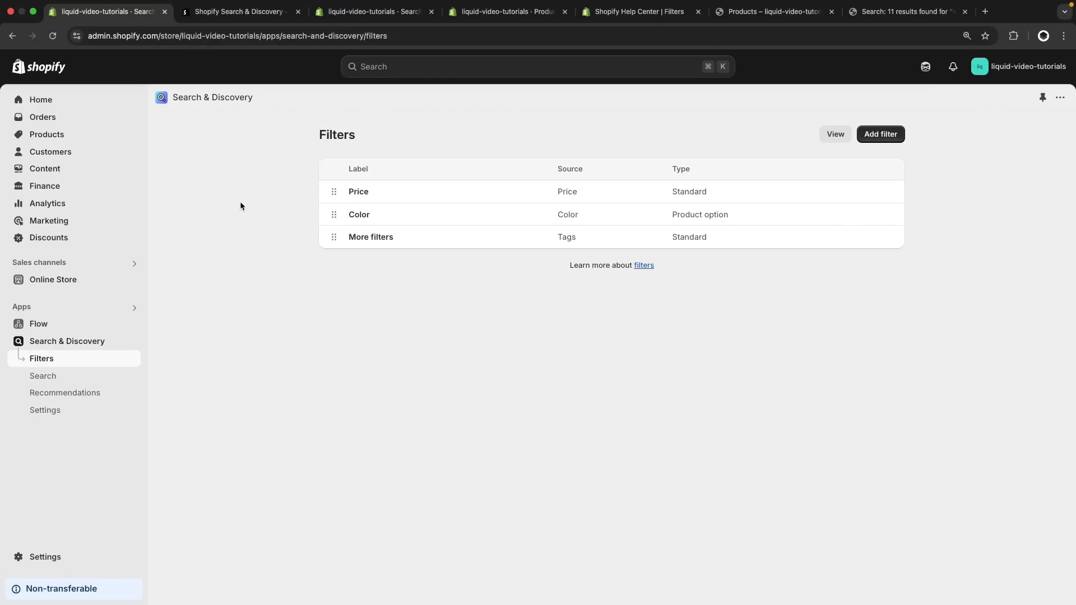
left_click(372, 214)
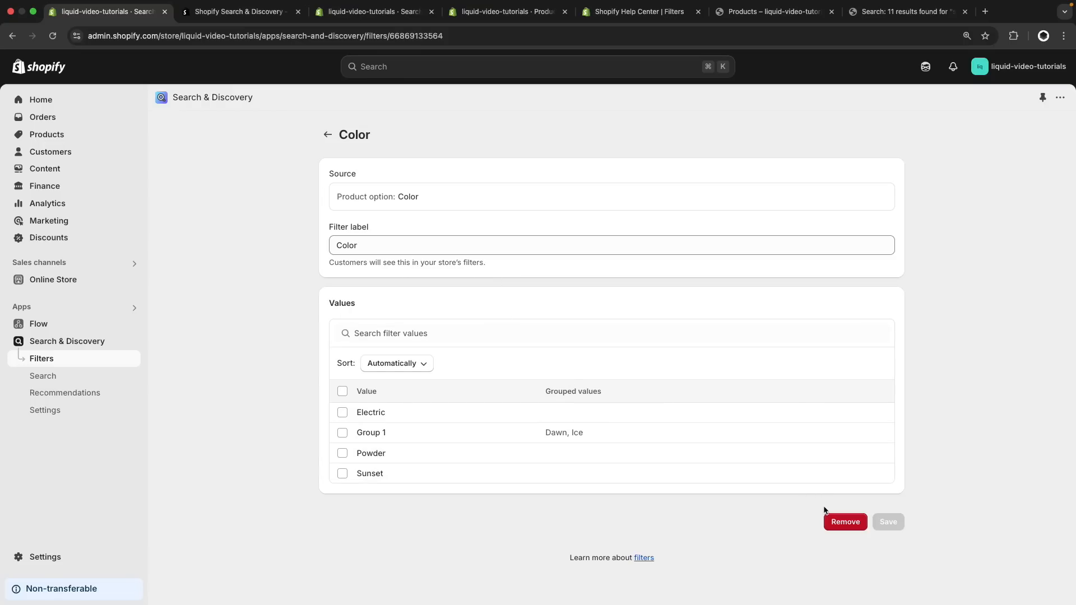
left_click(837, 521)
left_click(698, 359)
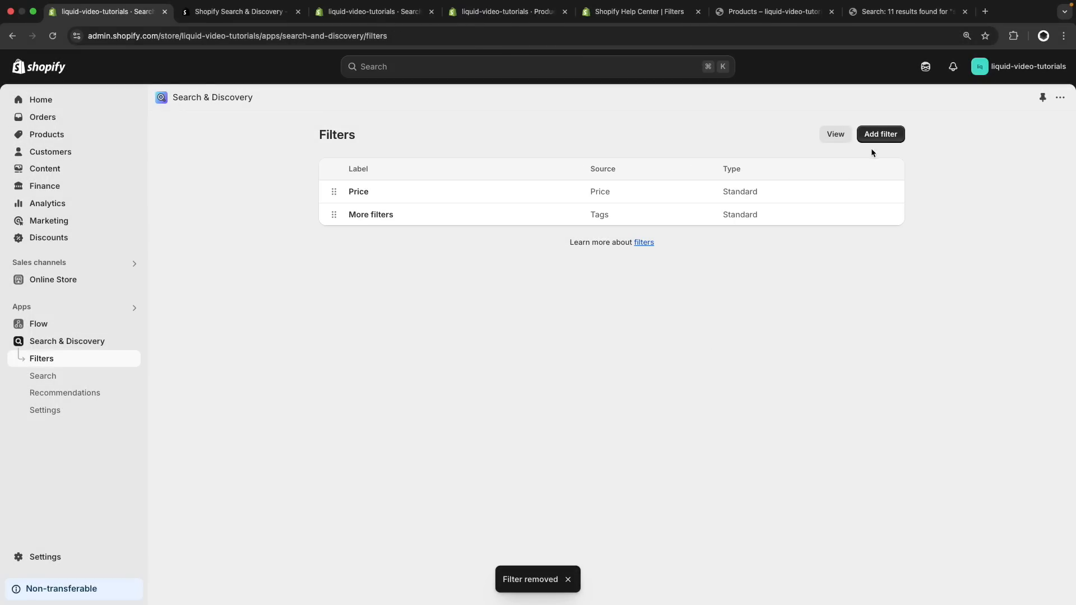
Add a new filter that uses the Color category metafield as its source
left_click(879, 135)
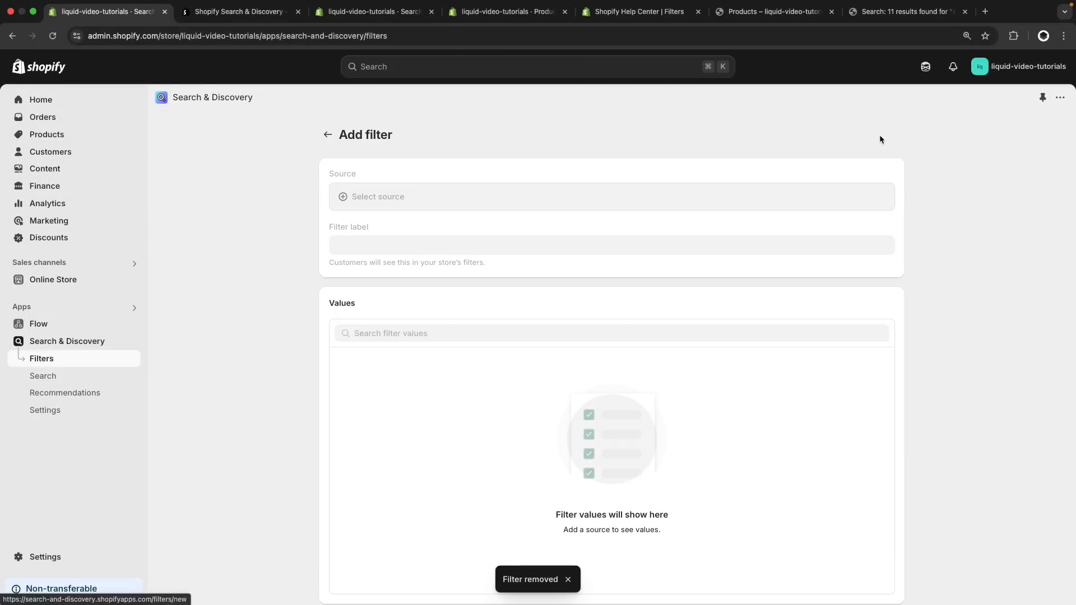
left_click(708, 191)
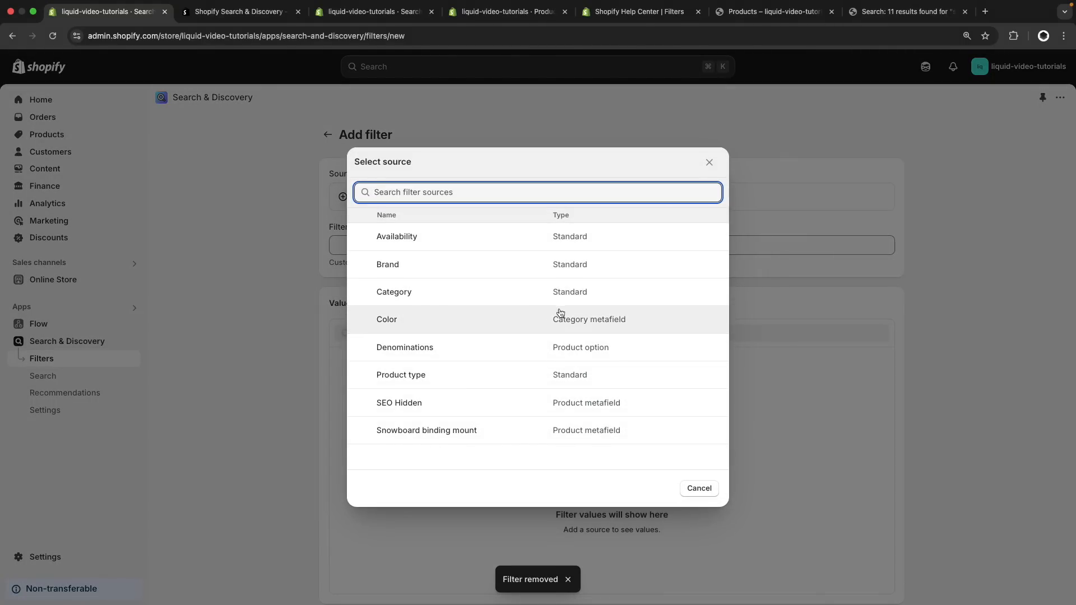
left_click(512, 327)
scroll(273, 306, "down", 1)
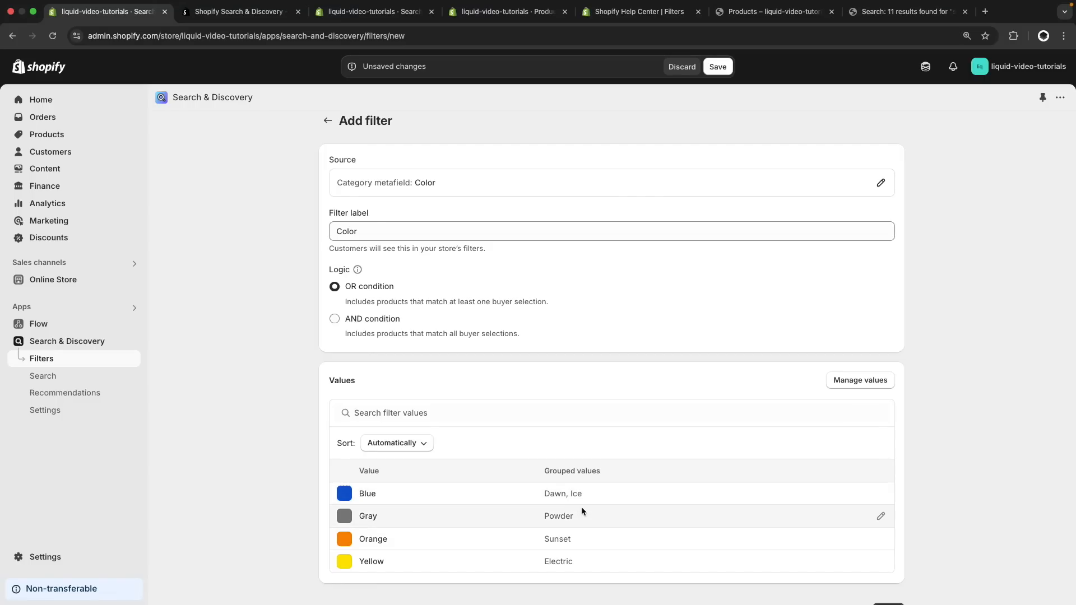
Change the swatch of the Blue value group to Dawn
left_click(880, 493)
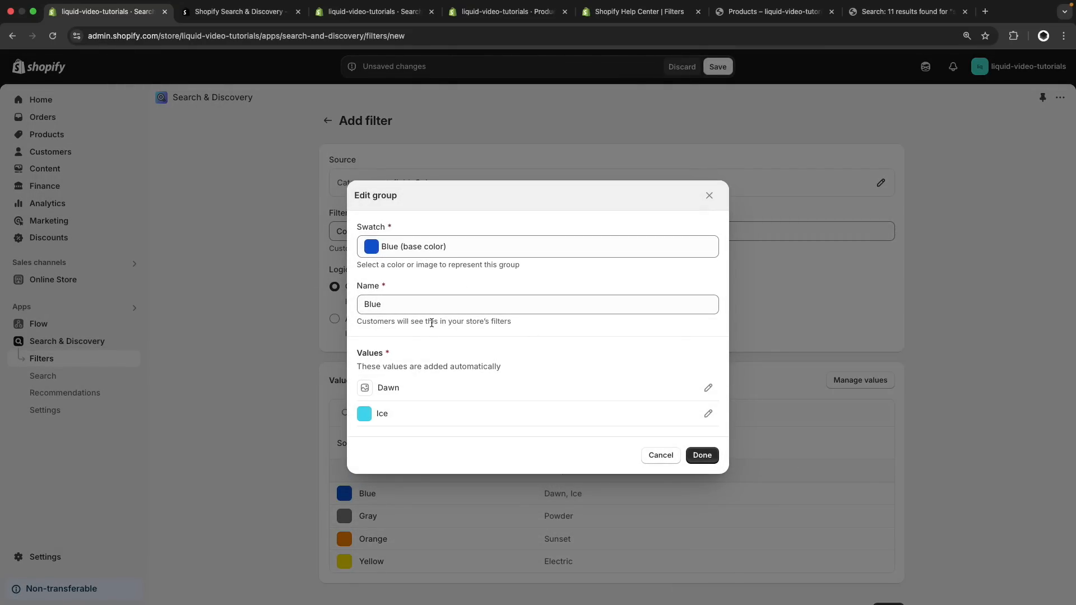
left_click(435, 247)
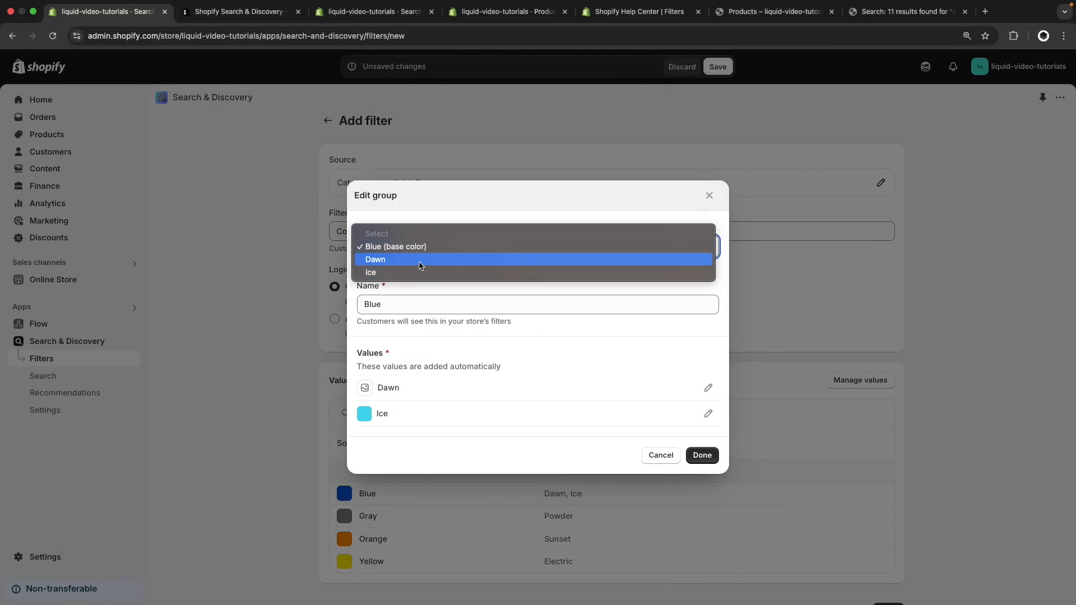
left_click(421, 260)
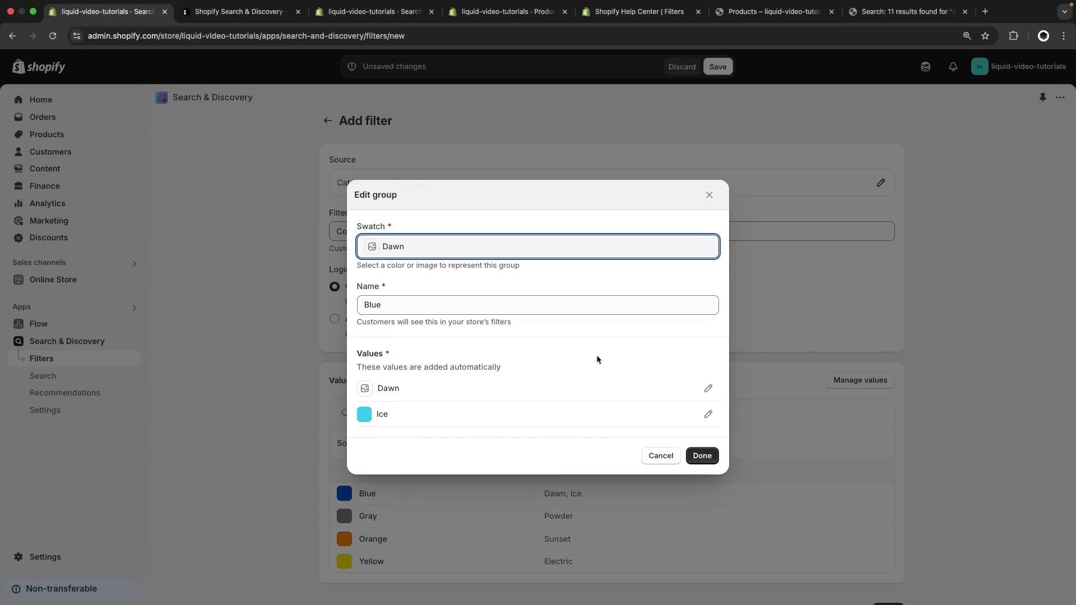
left_click(705, 454)
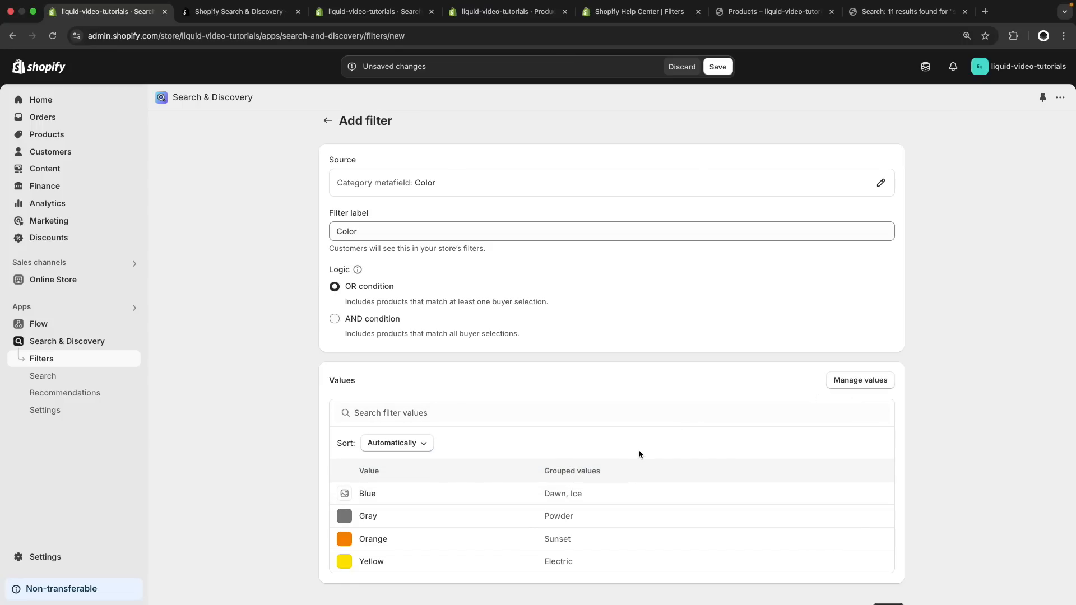
Make the filter values use images when available and save the Color filter
left_click(846, 384)
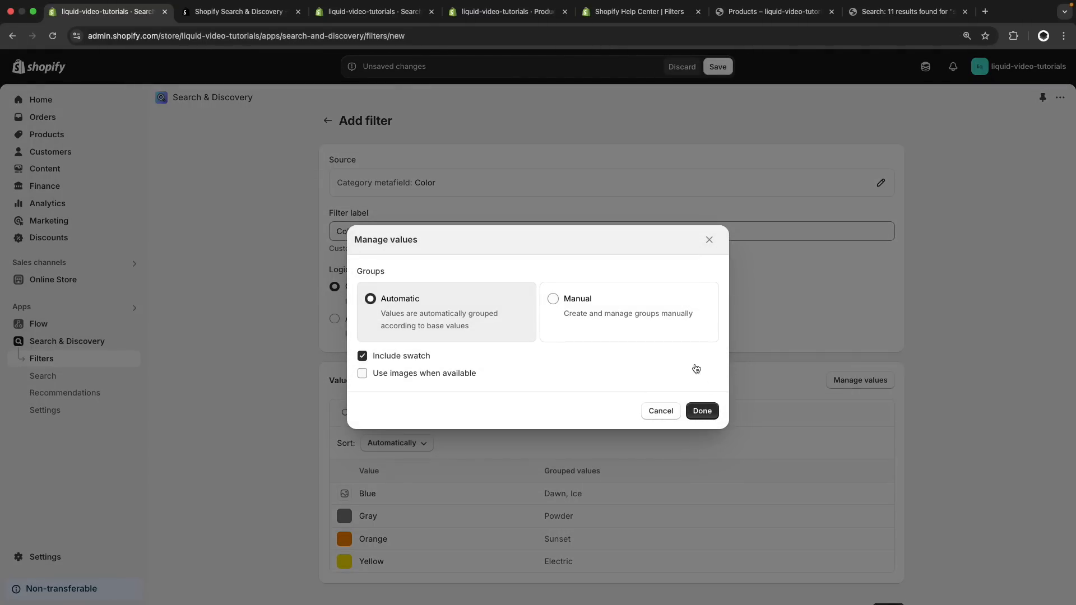
left_click(445, 377)
left_click(712, 416)
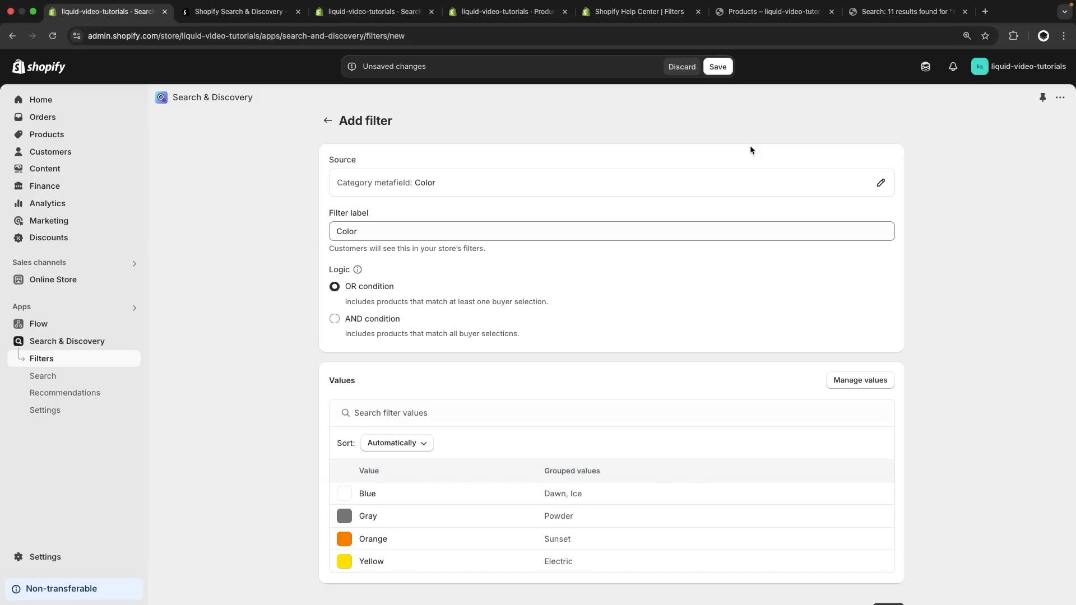
left_click(718, 68)
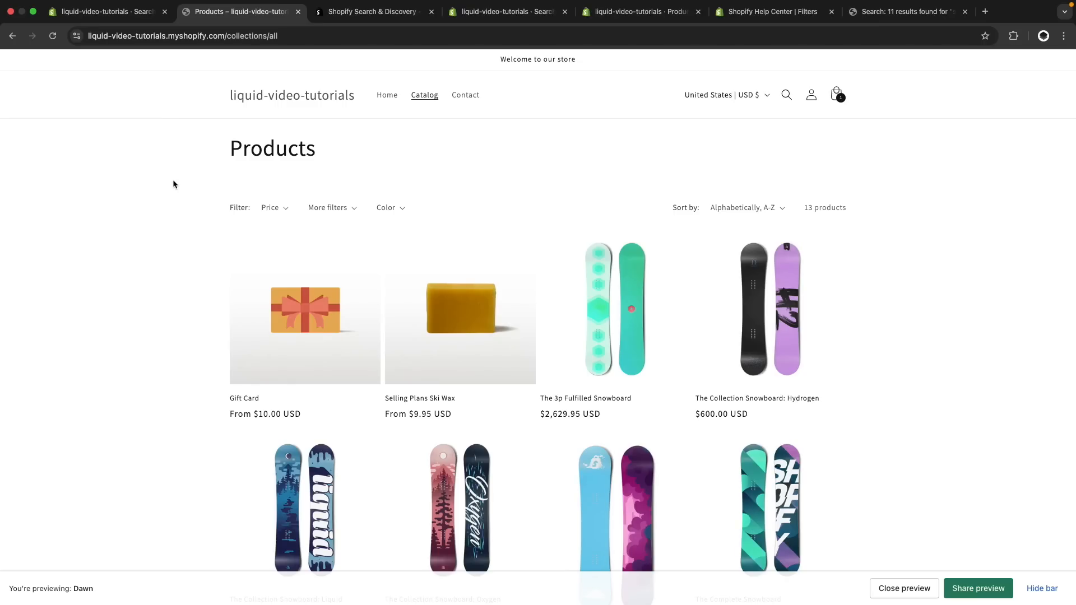
Reload the storefront catalog, filter the products by the Blue color swatch, and check the Dawn release notes for visual filter support
key("super+r")
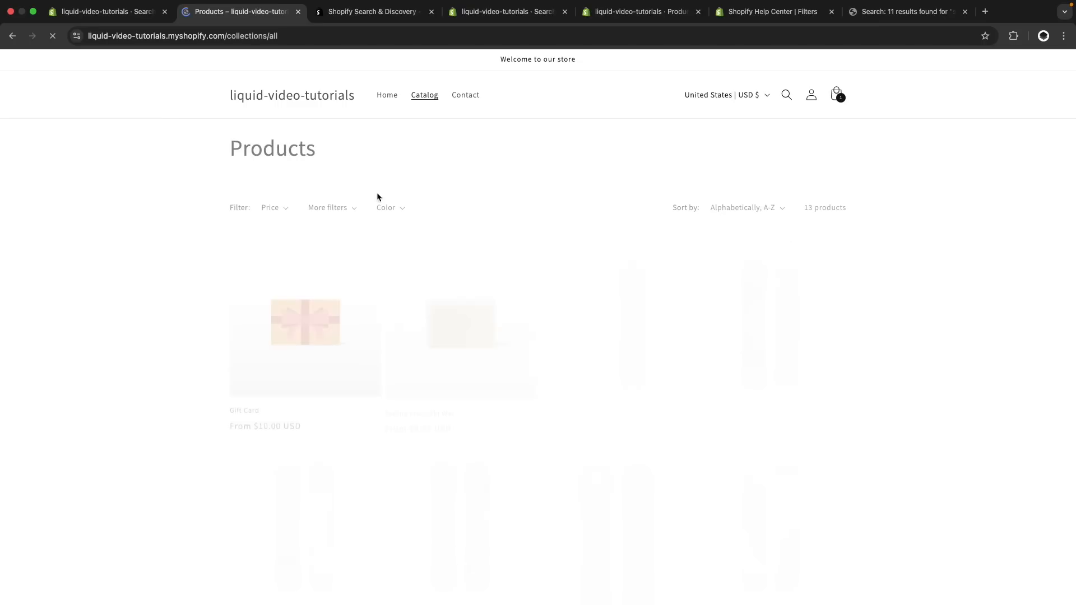
left_click(399, 209)
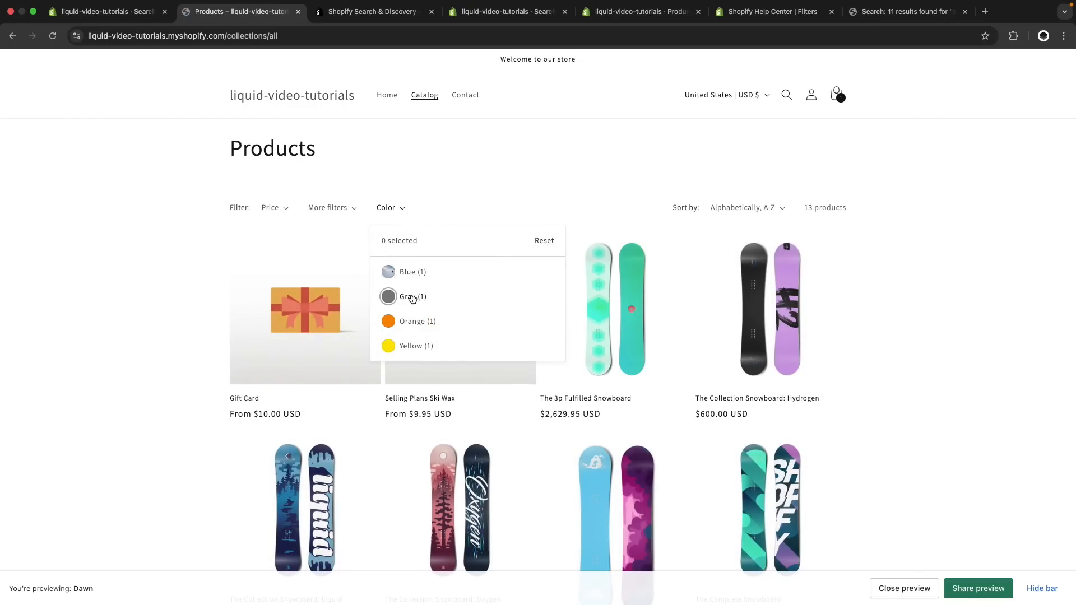
left_click(407, 279)
left_click(195, 310)
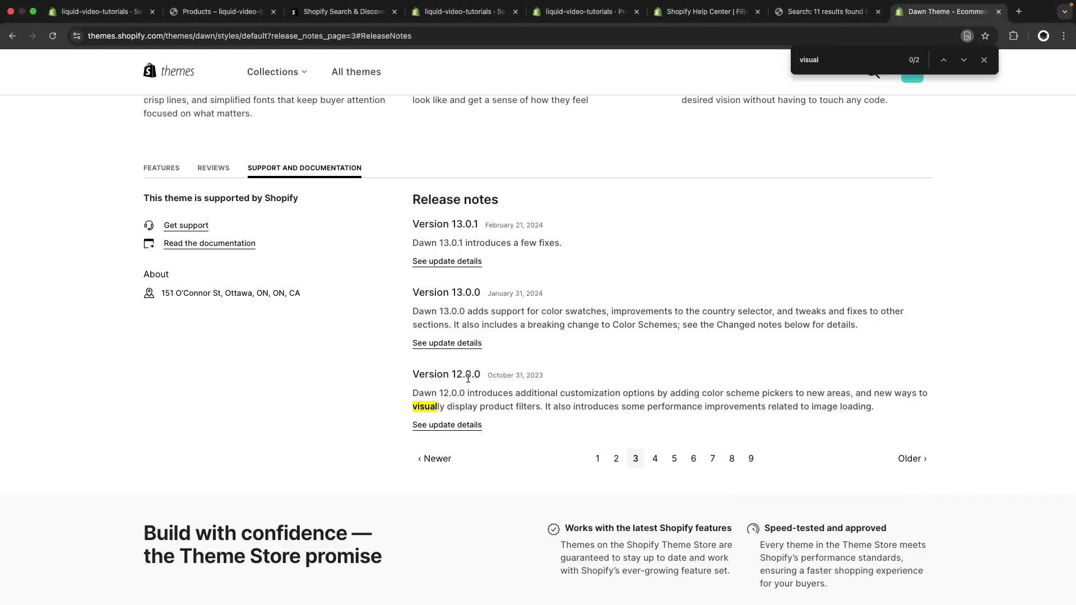
key("super+w")
Start a new product boost in the Search & Discovery search settings and add The 3p Fulfilled Snowboard to it
left_click(98, 410)
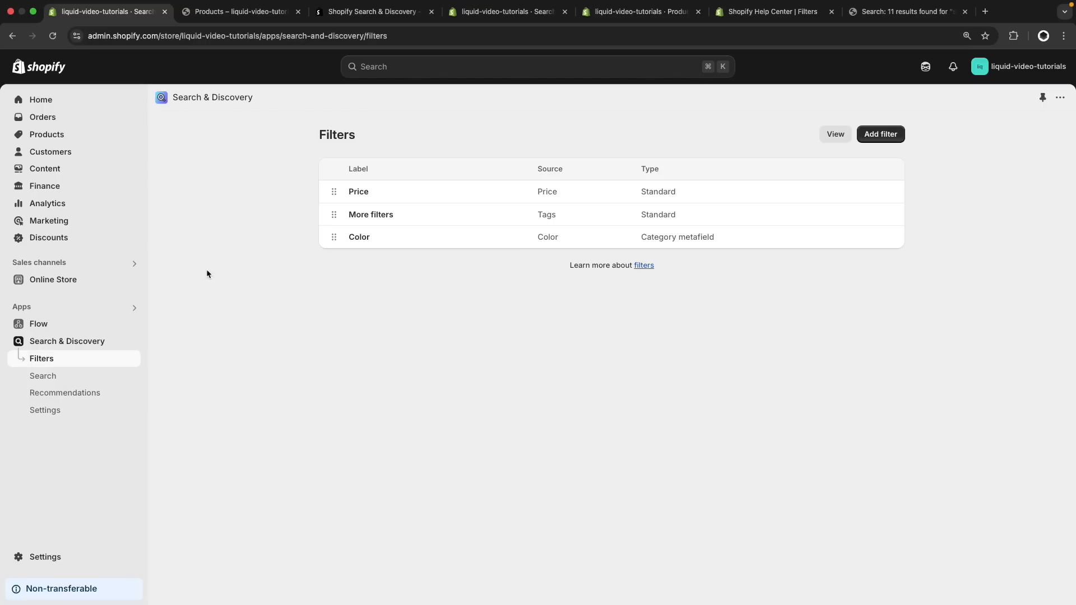
left_click(79, 377)
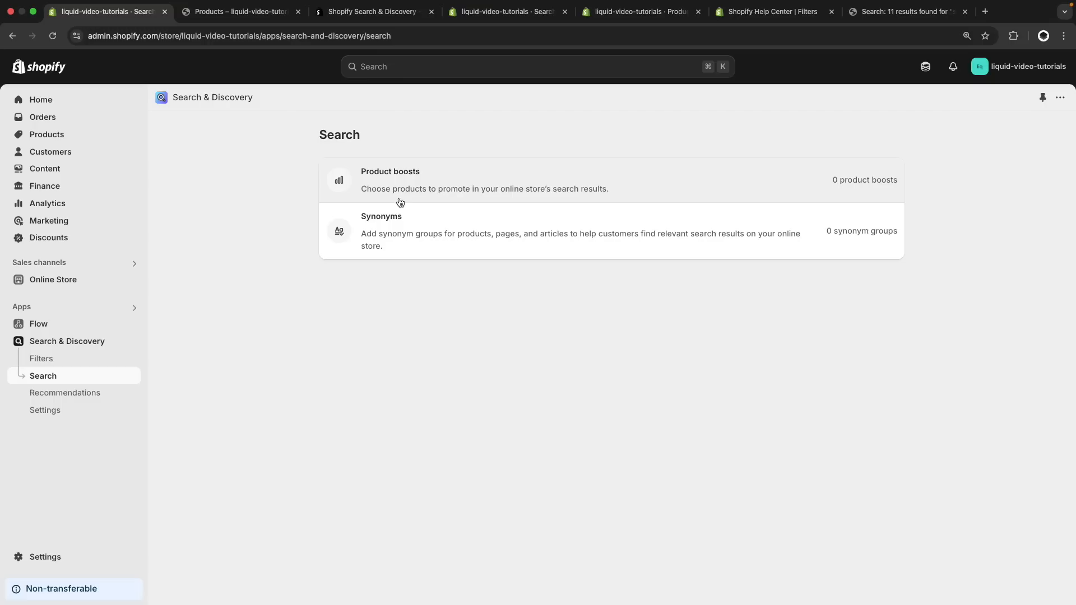
left_click(450, 176)
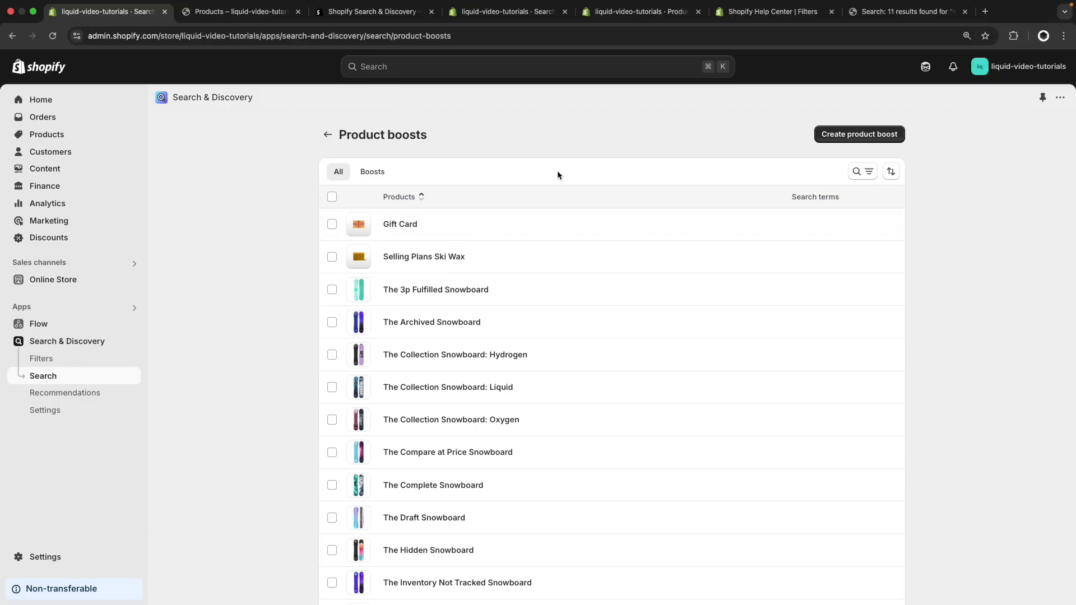
left_click(847, 141)
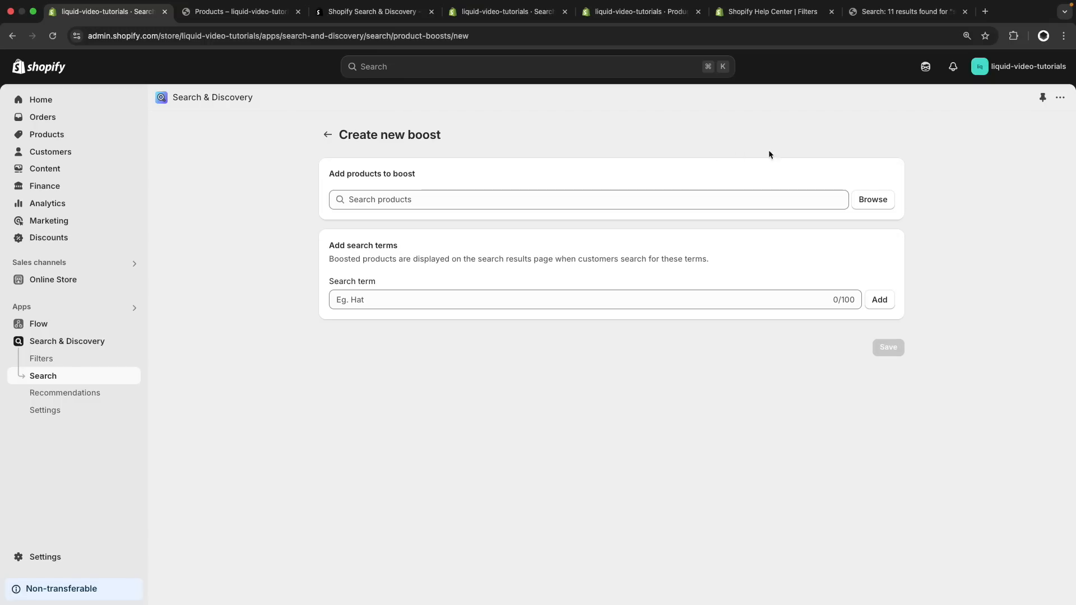
left_click(546, 196)
left_click(867, 205)
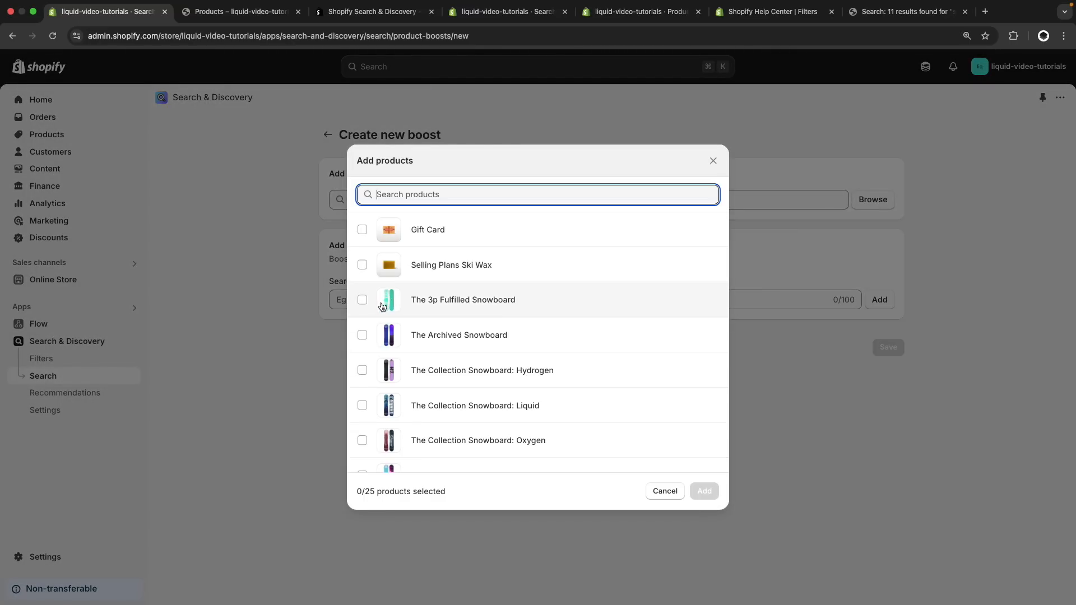
left_click(362, 299)
left_click(704, 491)
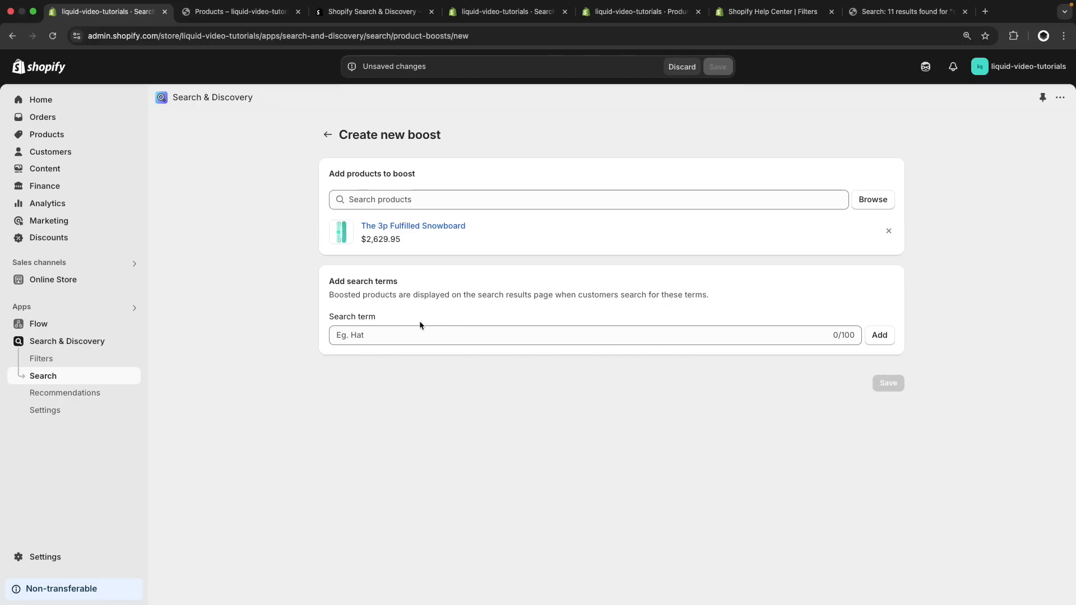
Add the search term Test to the product boost and save it
left_click(408, 332)
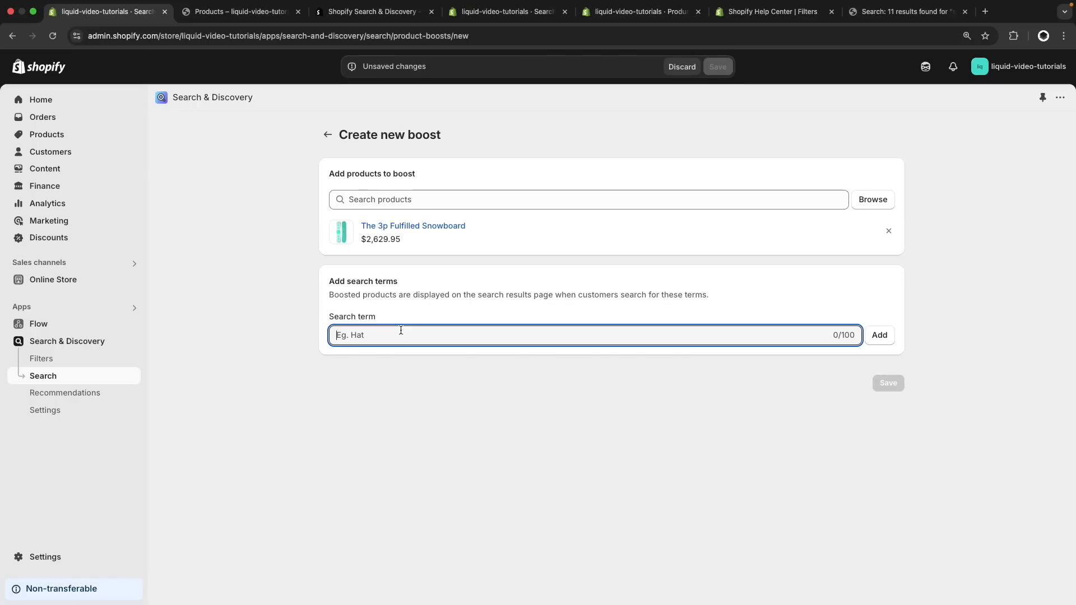
type("Test")
left_click(886, 342)
left_click(893, 401)
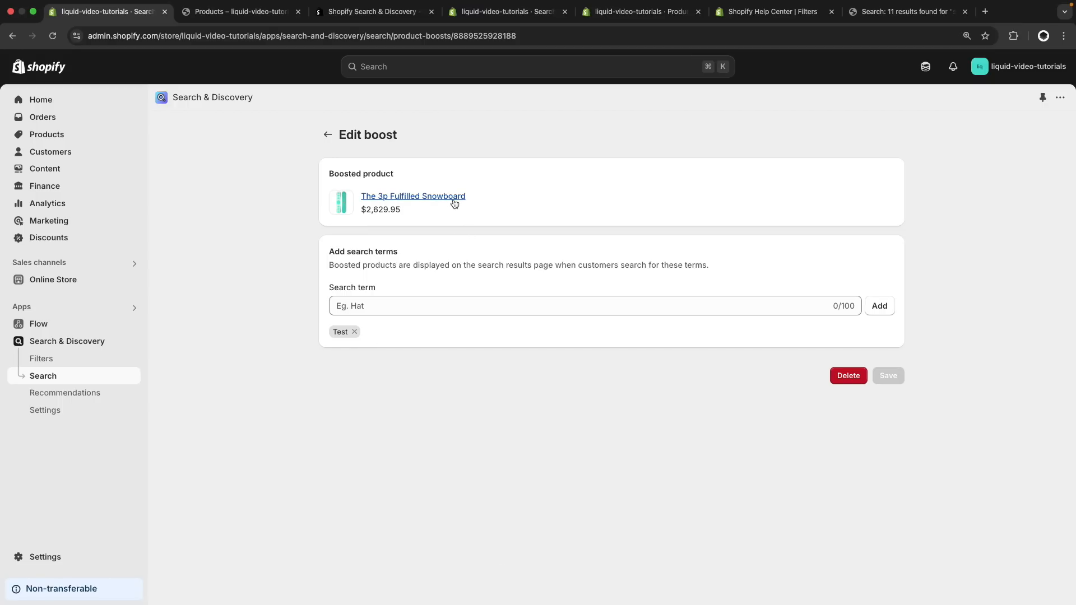
Search the storefront for "test" and open the full search results page
left_click(899, 19)
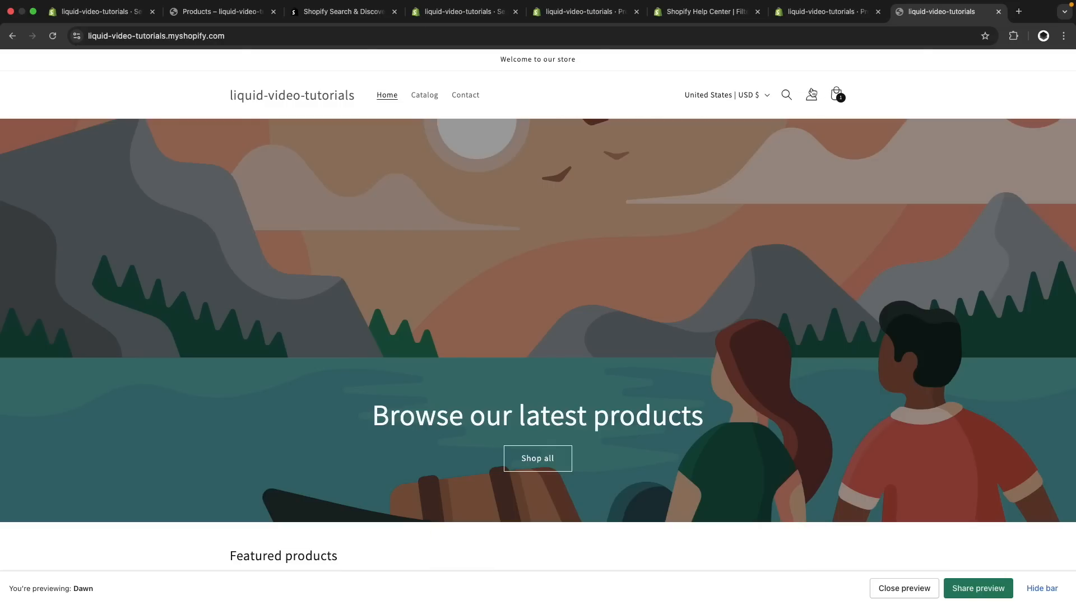
left_click(787, 95)
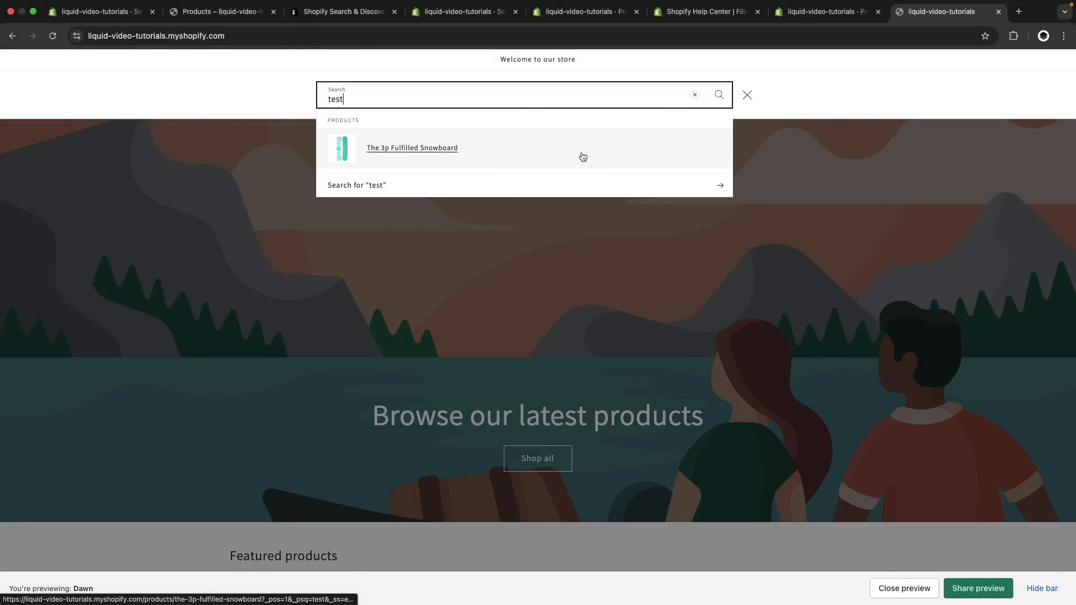
left_click(557, 182)
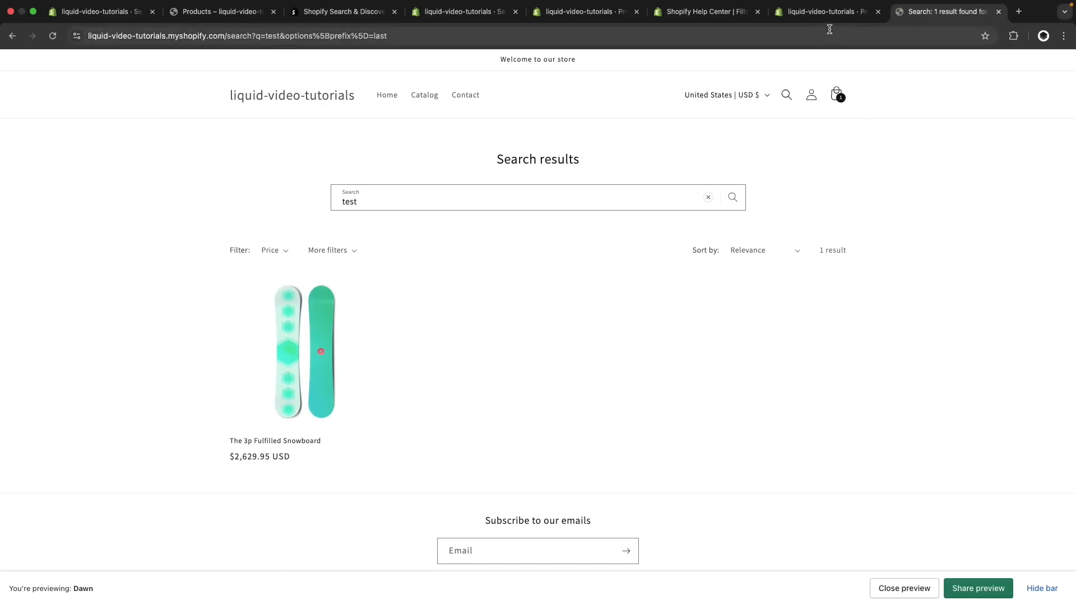
Search the admin product page of The 3p Fulfilled Snowboard for the word "test", then close the storefront search results
left_click(826, 12)
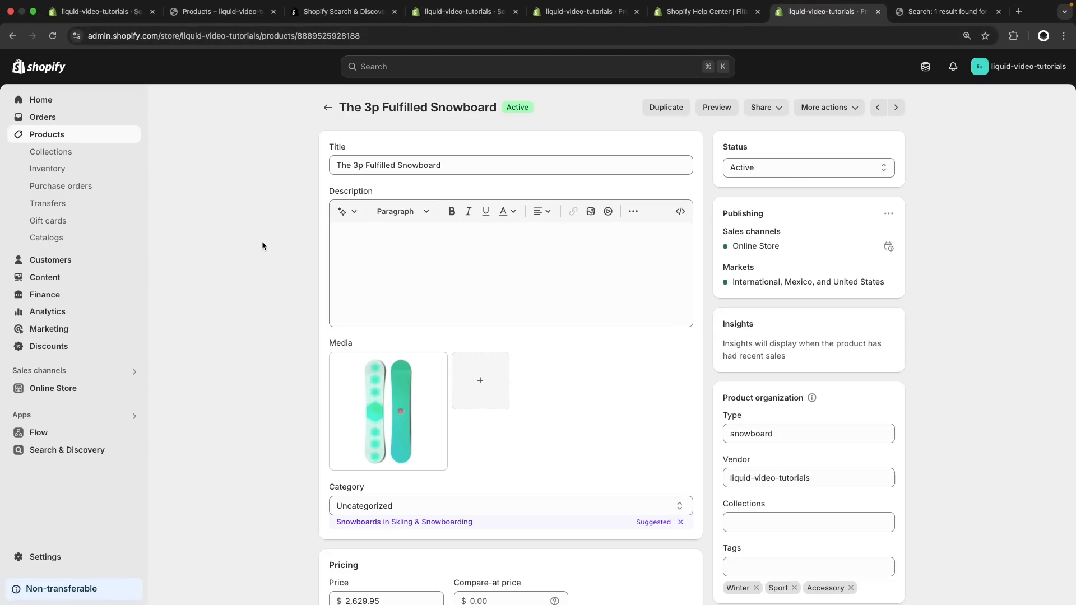
key("super+f")
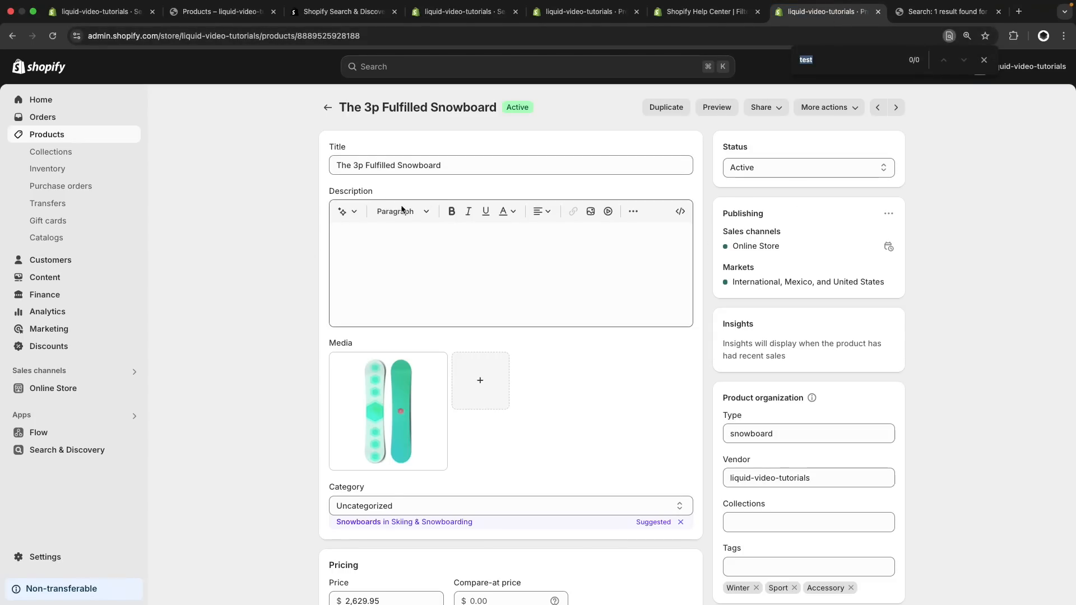
scroll(879, 408, "down", 3)
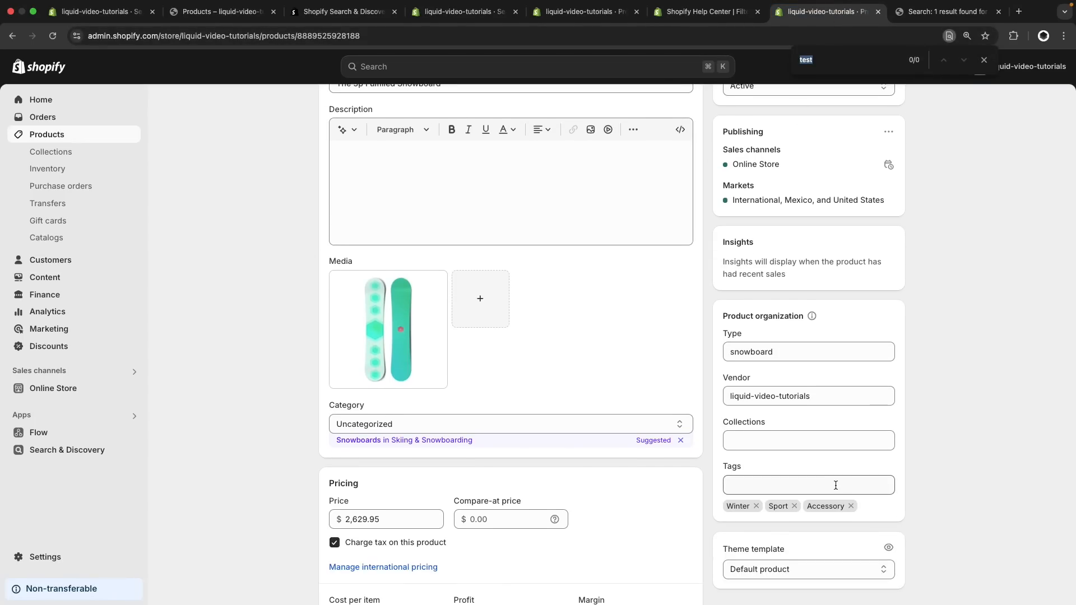
key("ctrl+Tab")
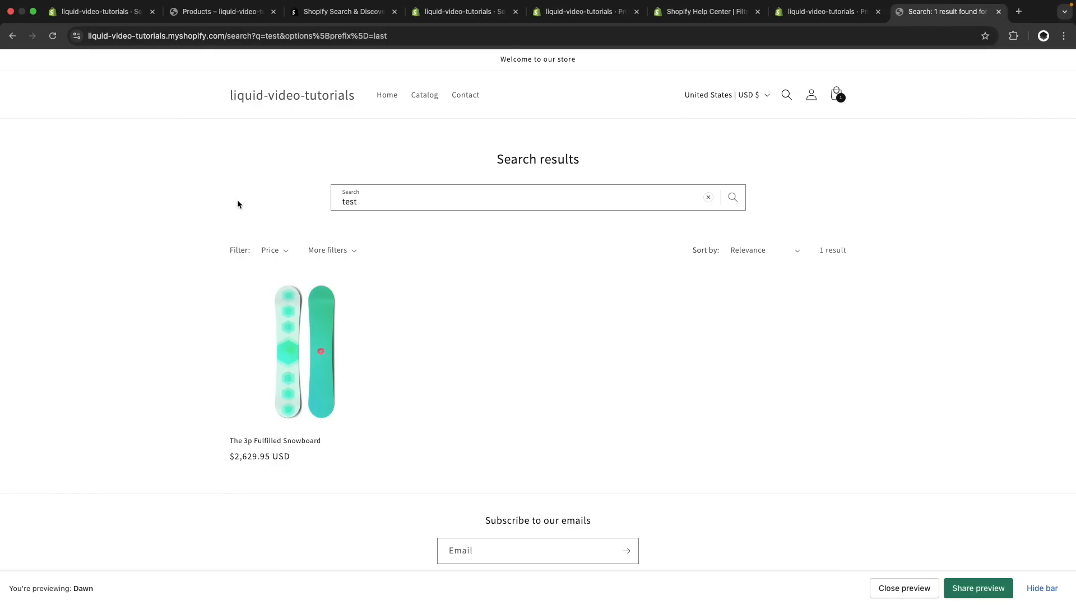
key("super+w")
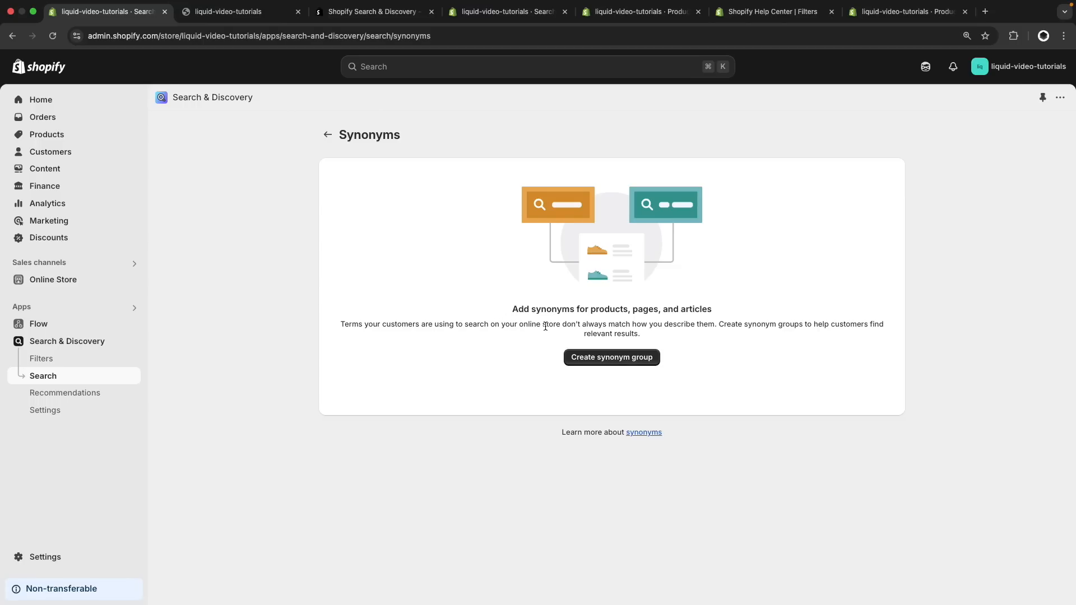
Start a new synonym group with the title Group 1
left_click(592, 359)
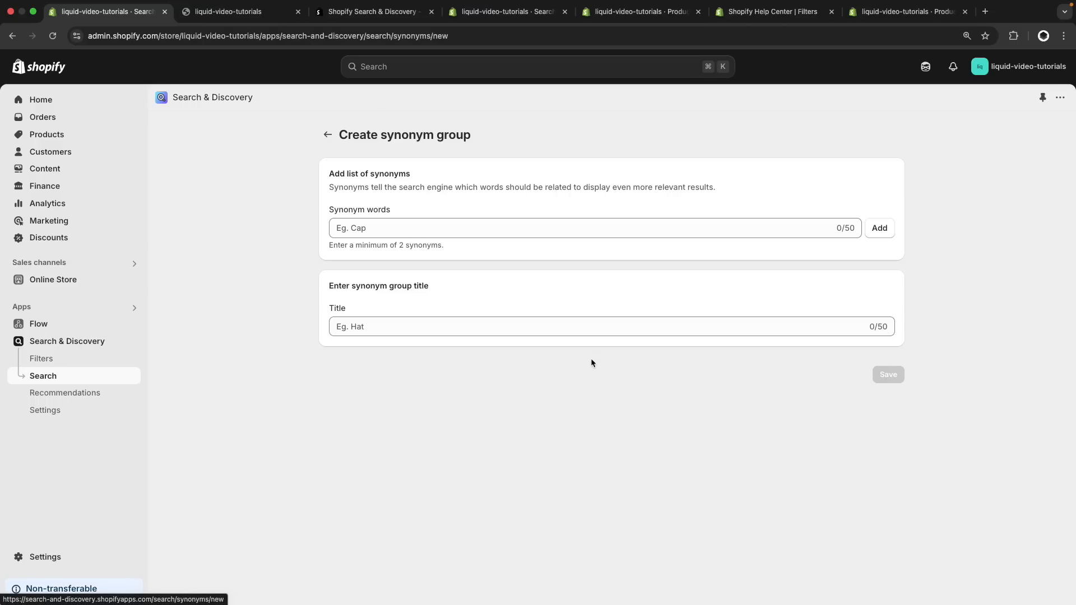
left_click(383, 328)
type("G")
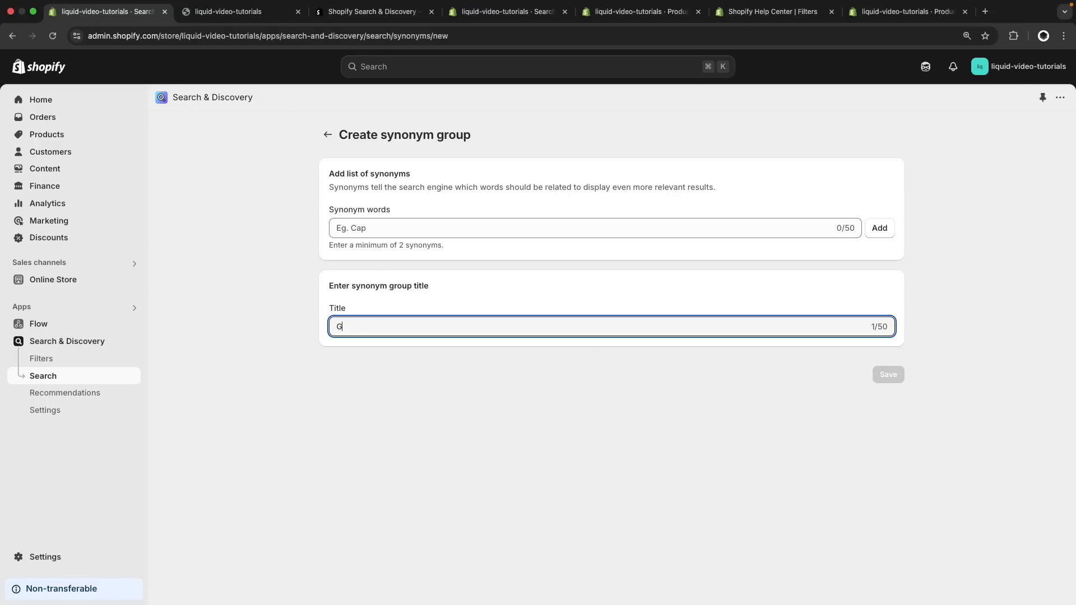
type("roup 1")
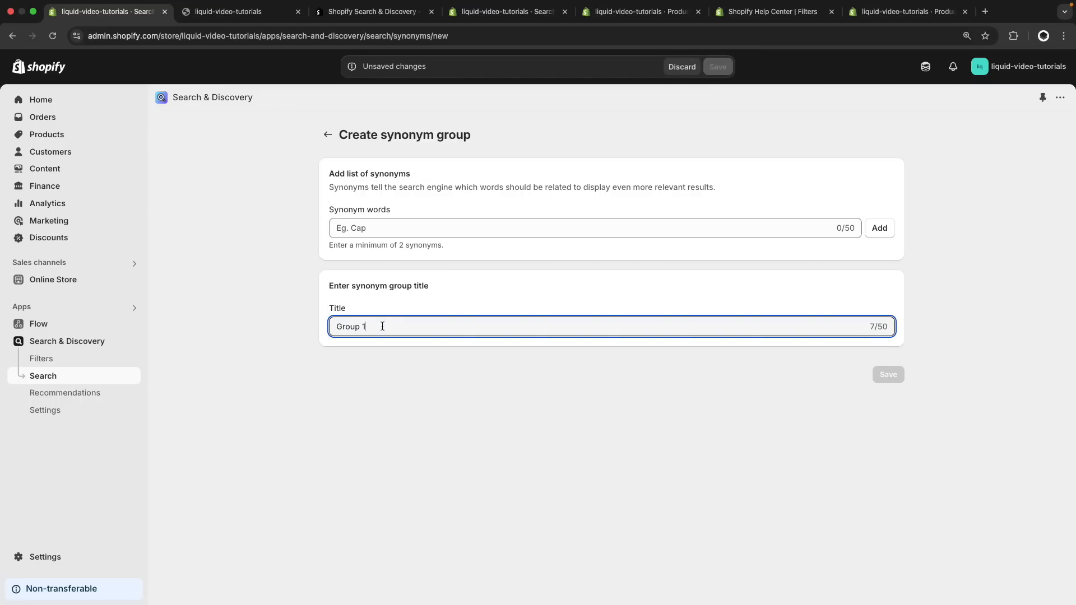
Add the synonyms snowboard and item to the group, save it, and return to the synonyms list
left_click(374, 226)
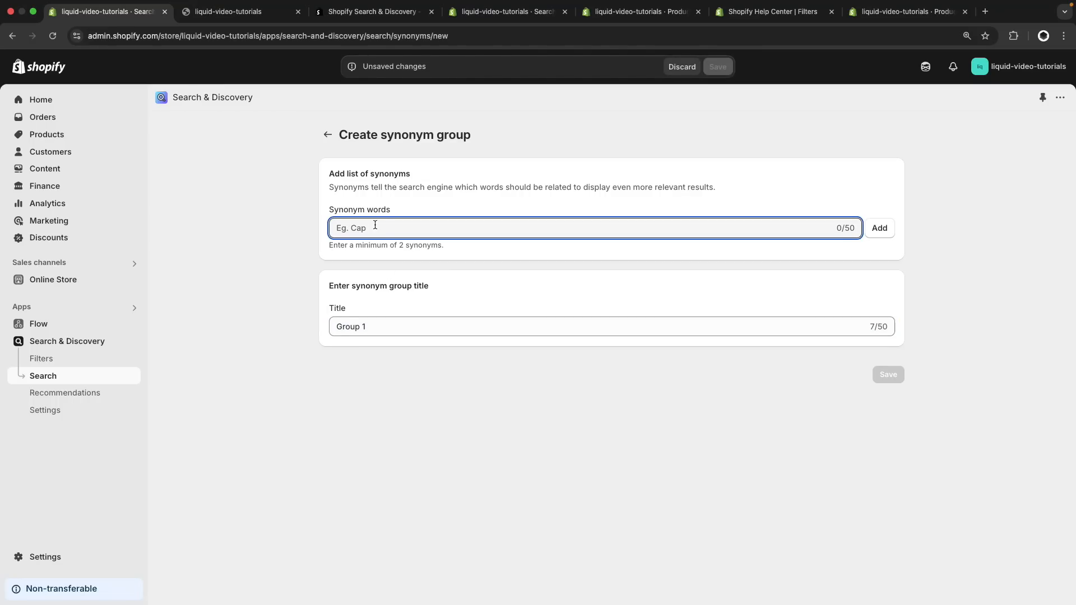
type("snowboard")
key("Return")
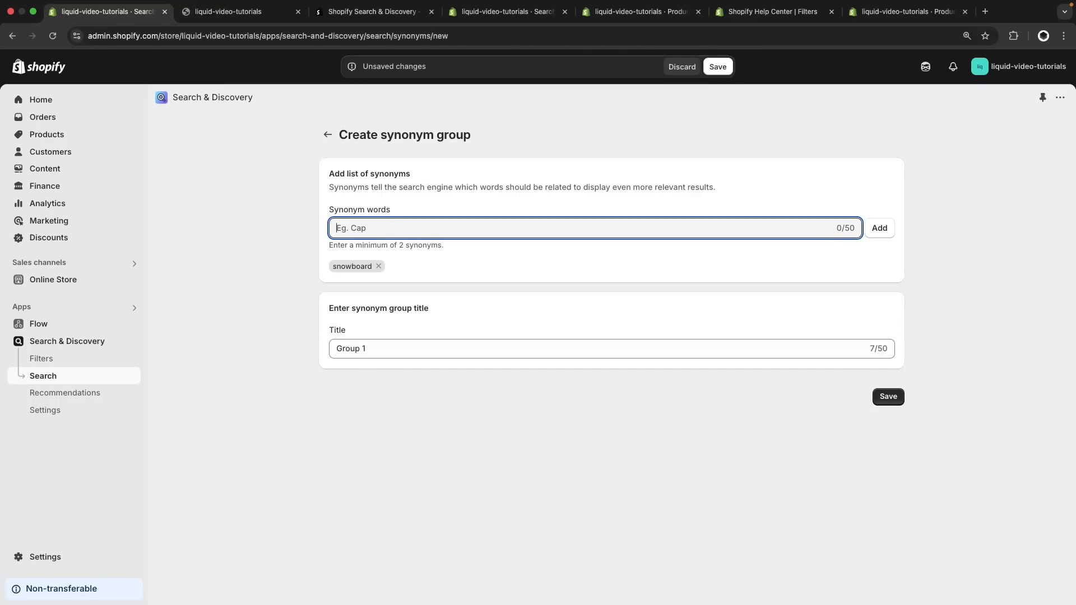
type("item")
key("Return")
left_click(718, 67)
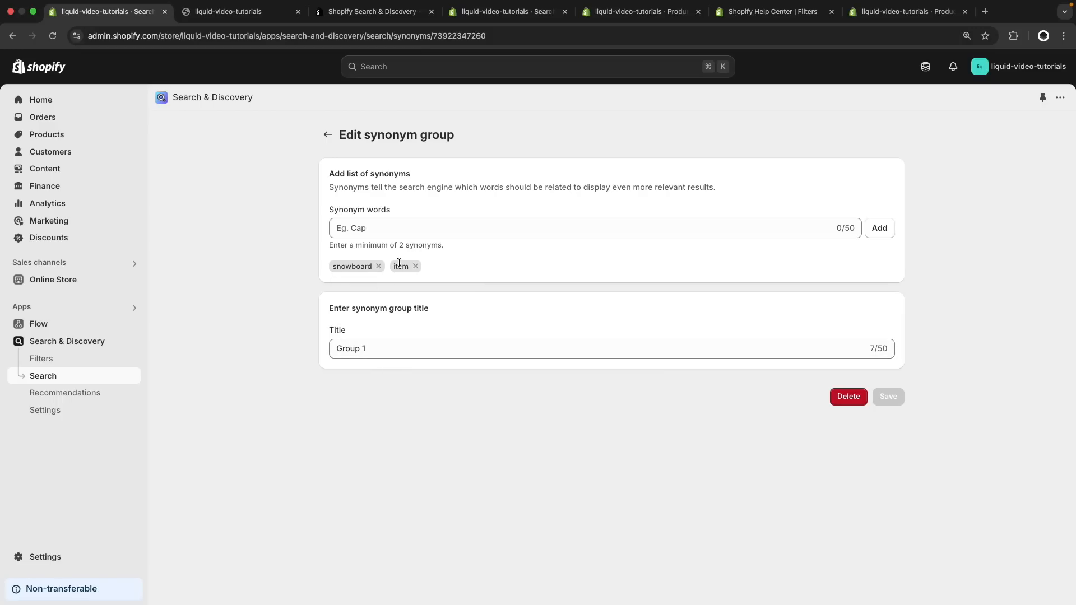
left_click(328, 135)
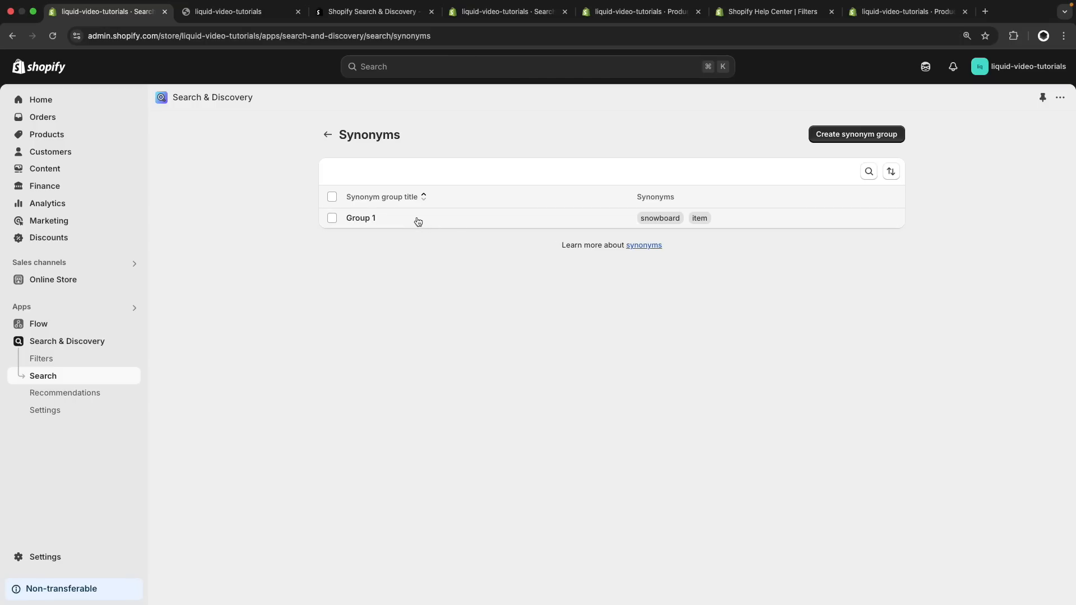
Test the synonym group by searching the storefront for "item" and for "snowboard"
left_click(245, 13)
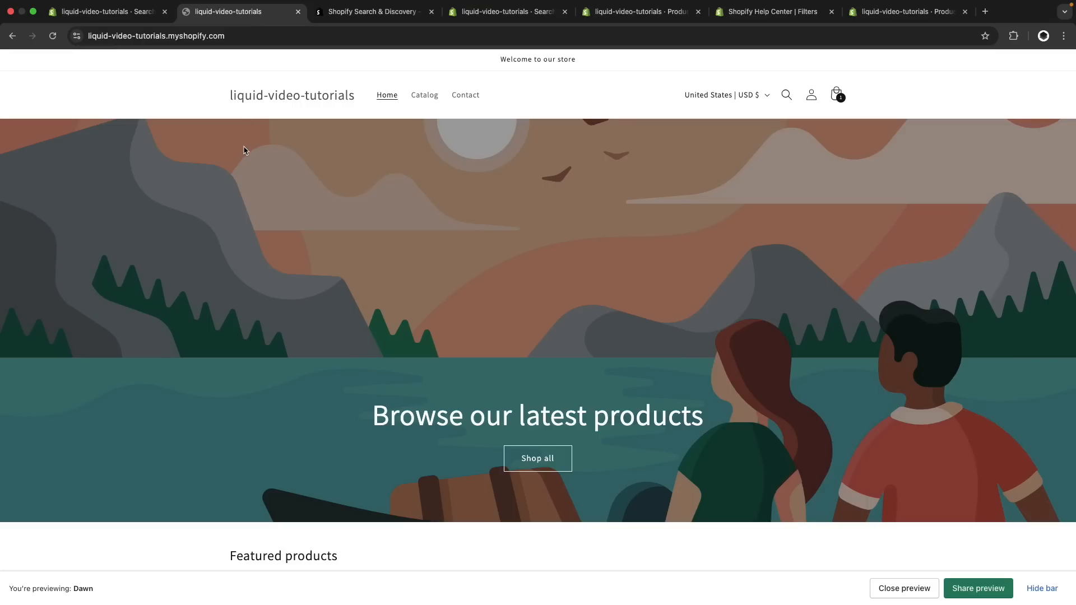
left_click(786, 95)
type("item")
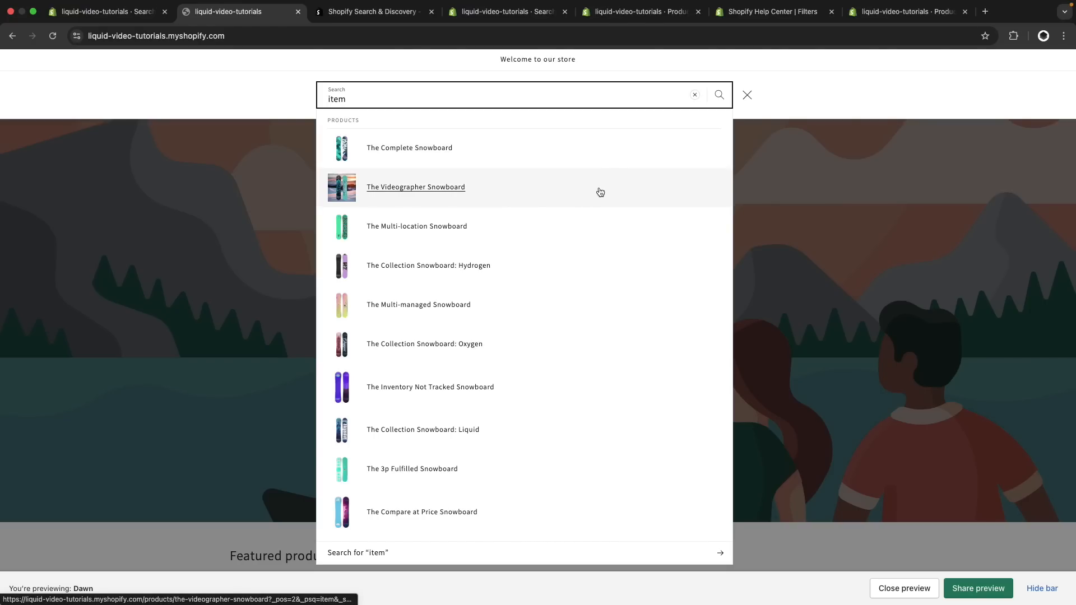
key("super+a")
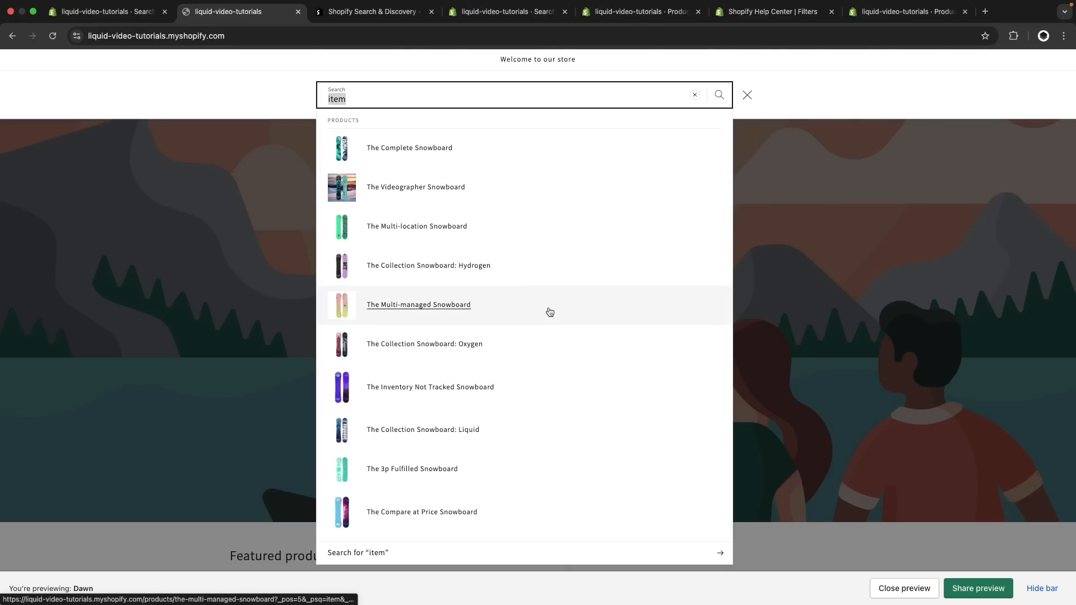
type("sno")
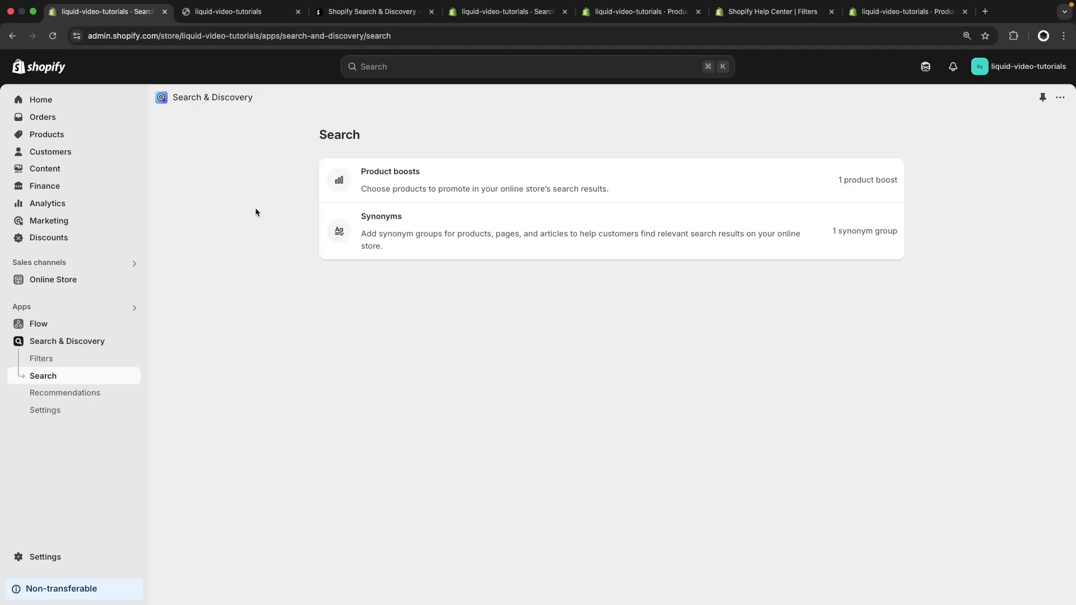
Review the app's search relevance settings, toggling Blog posts off and back on in the search results, and return to the storefront search
left_click(87, 410)
scroll(478, 374, "down", 3)
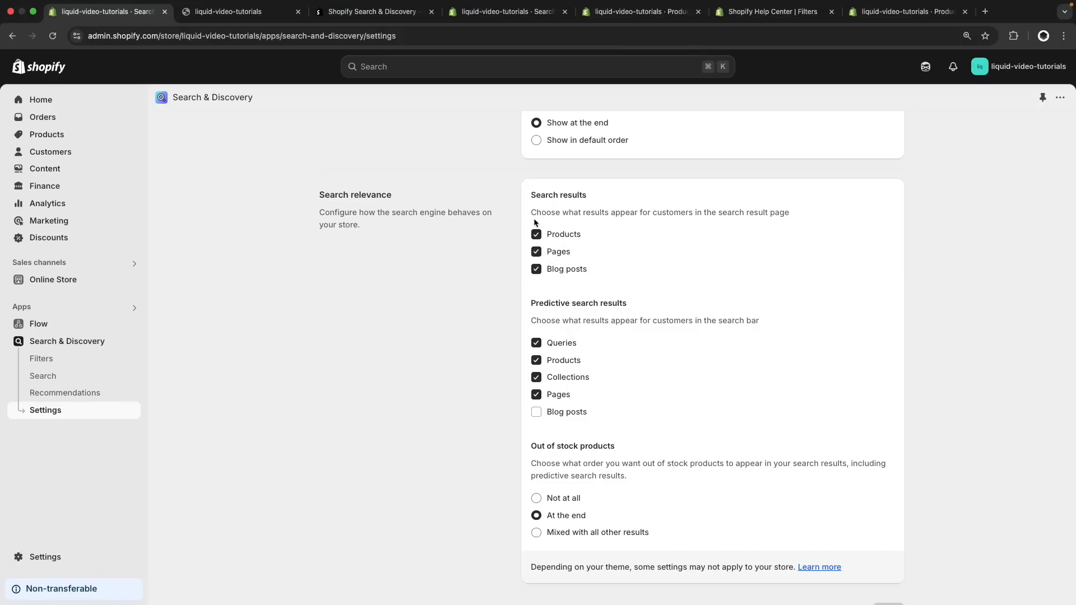
left_click(536, 270)
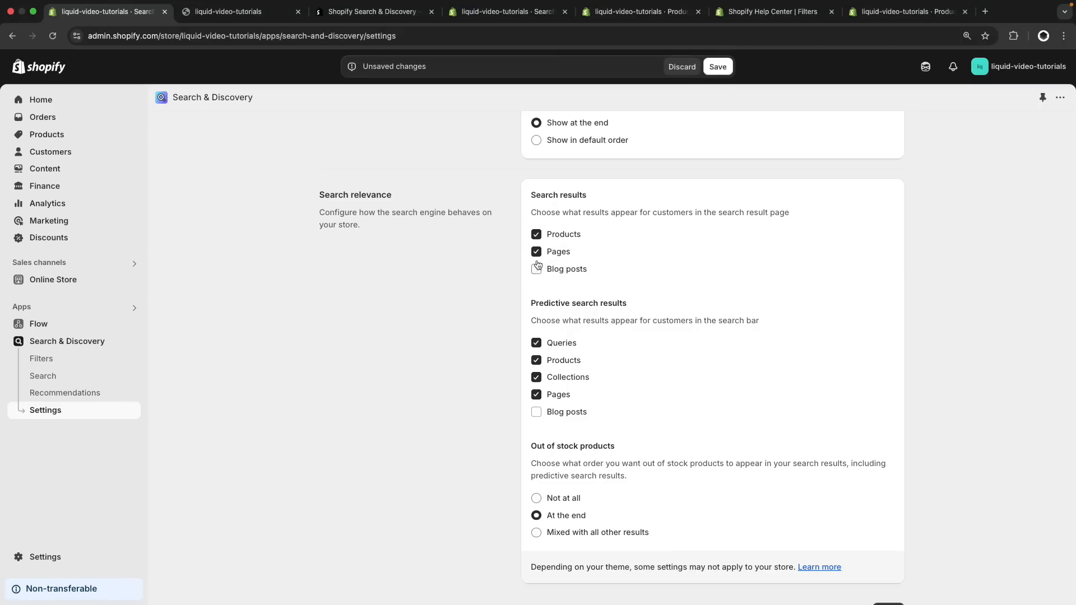
left_click(536, 270)
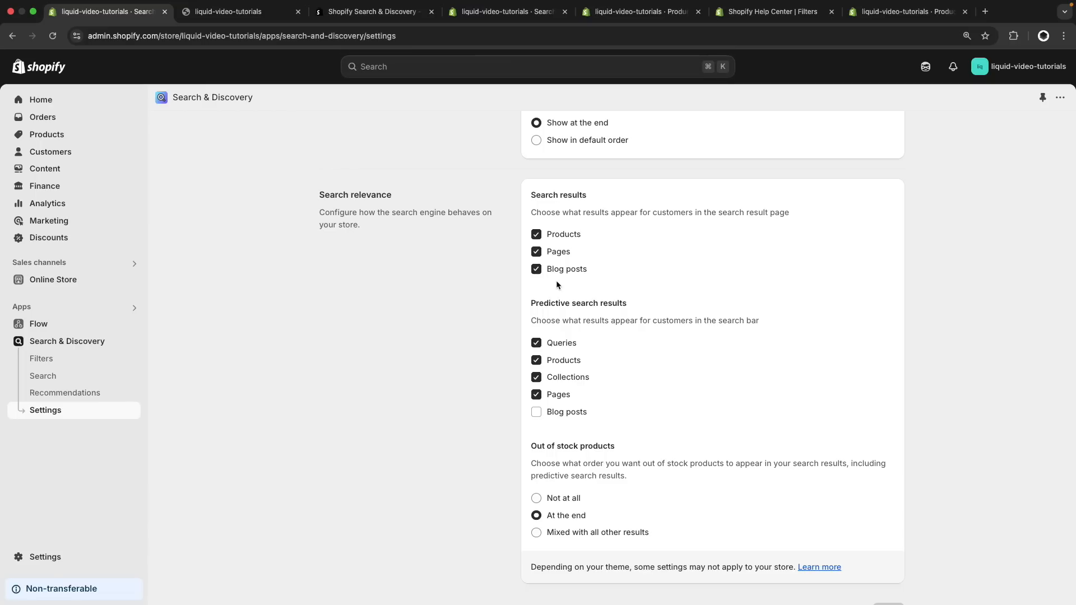
scroll(557, 281, "down", 1)
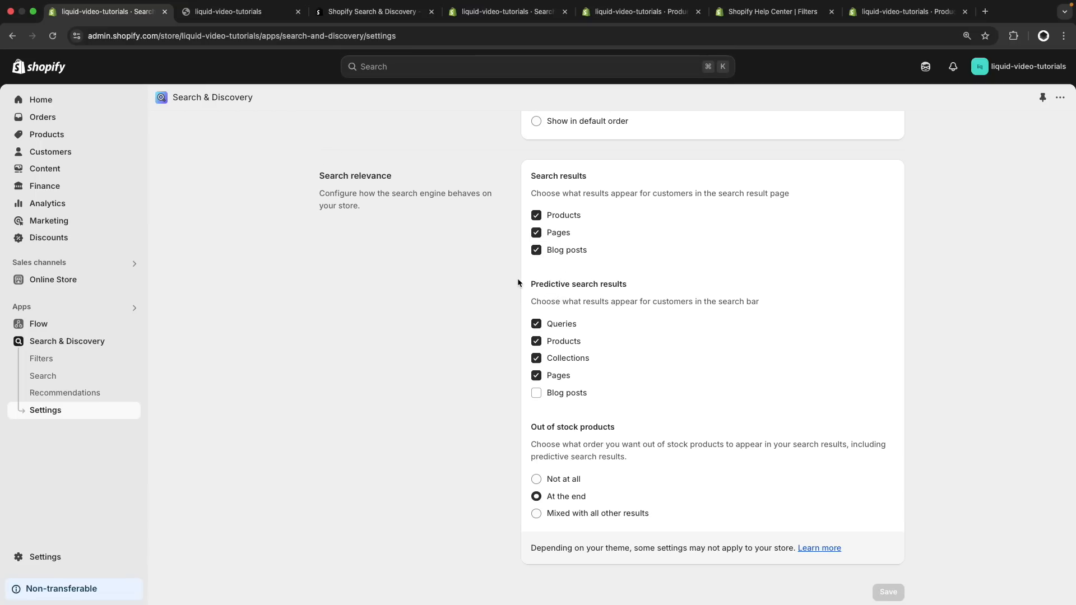
left_click(235, 11)
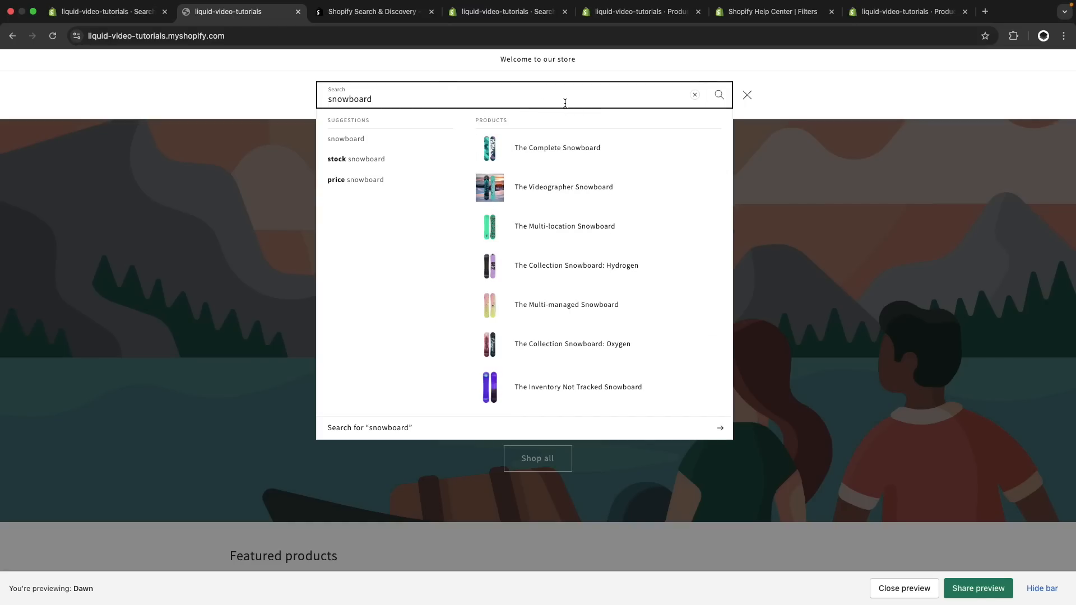
Open the full storefront search results for "snowboard", and return to the Search & Discovery app
key("Return")
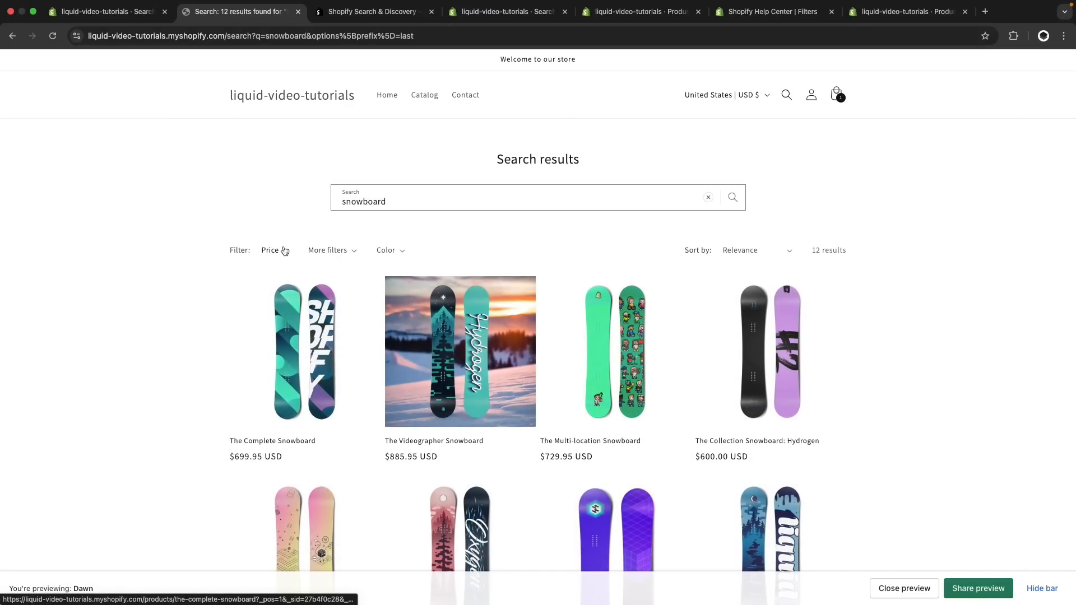
left_click(114, 20)
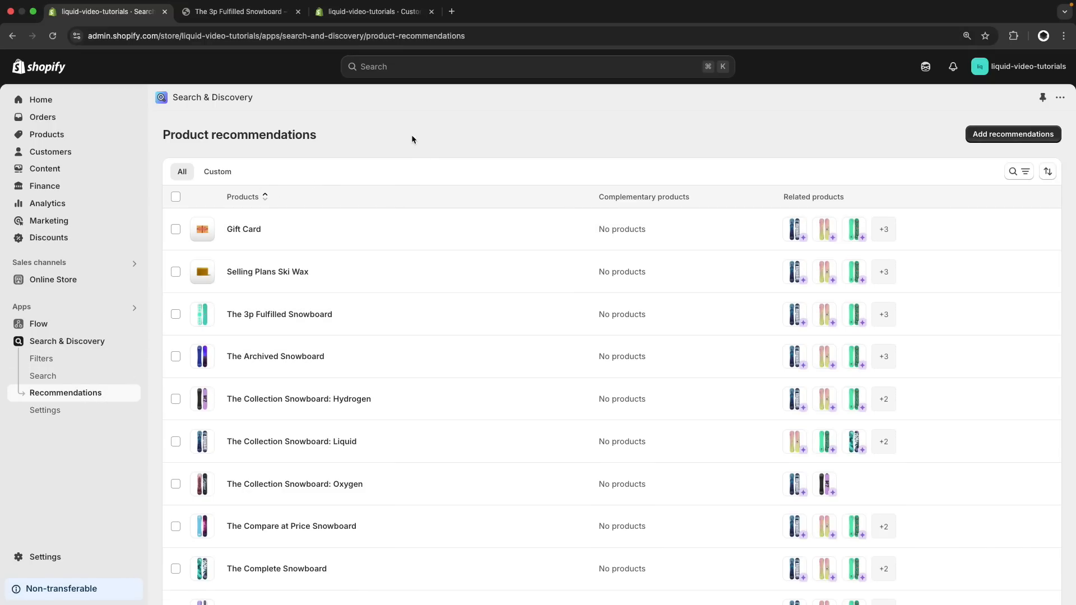
Open the recommendations for The 3p Fulfilled Snowboard and compare them with the Related products section in the theme editor
left_click(371, 12)
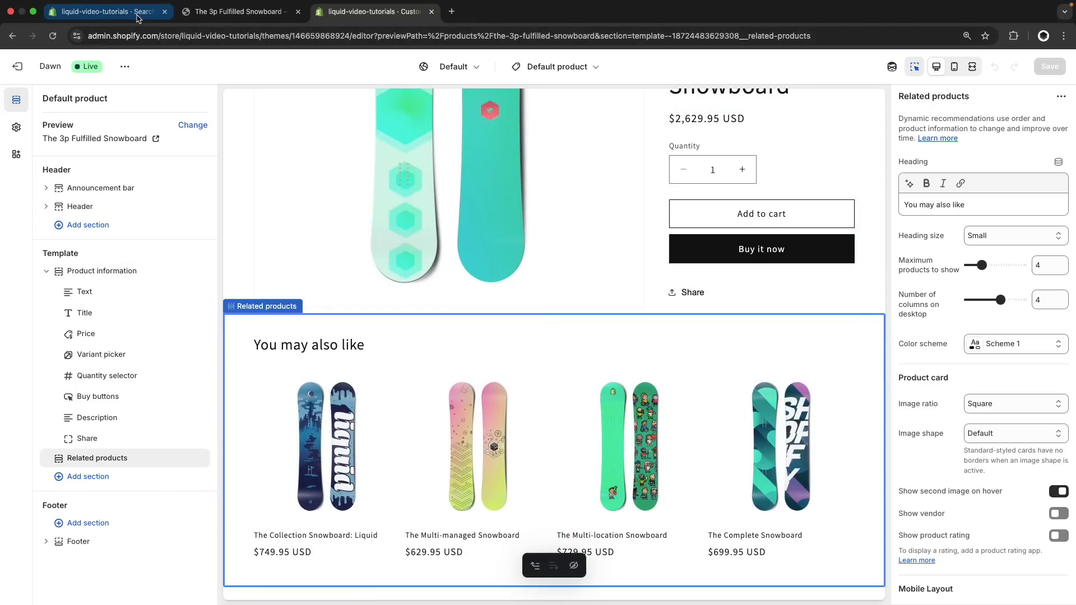
left_click(106, 11)
left_click(281, 315)
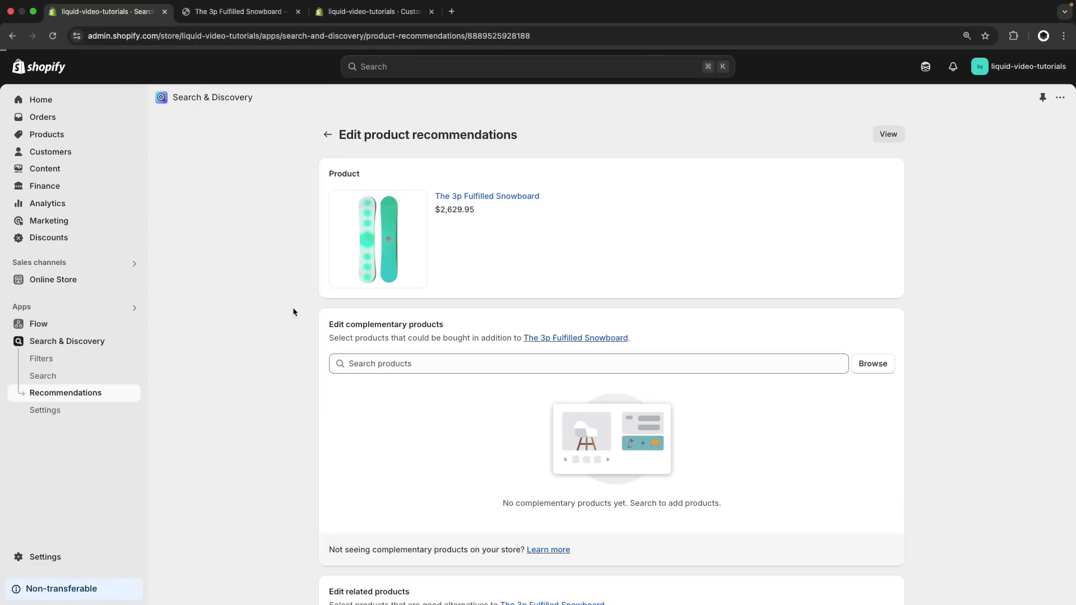
left_click(366, 11)
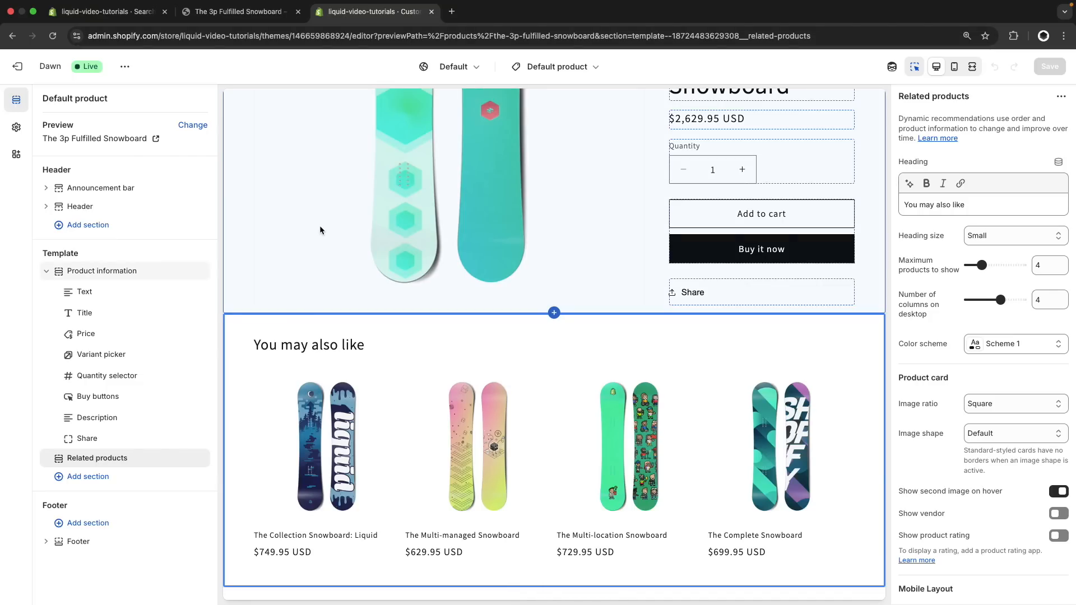
scroll(319, 230, "down", 5)
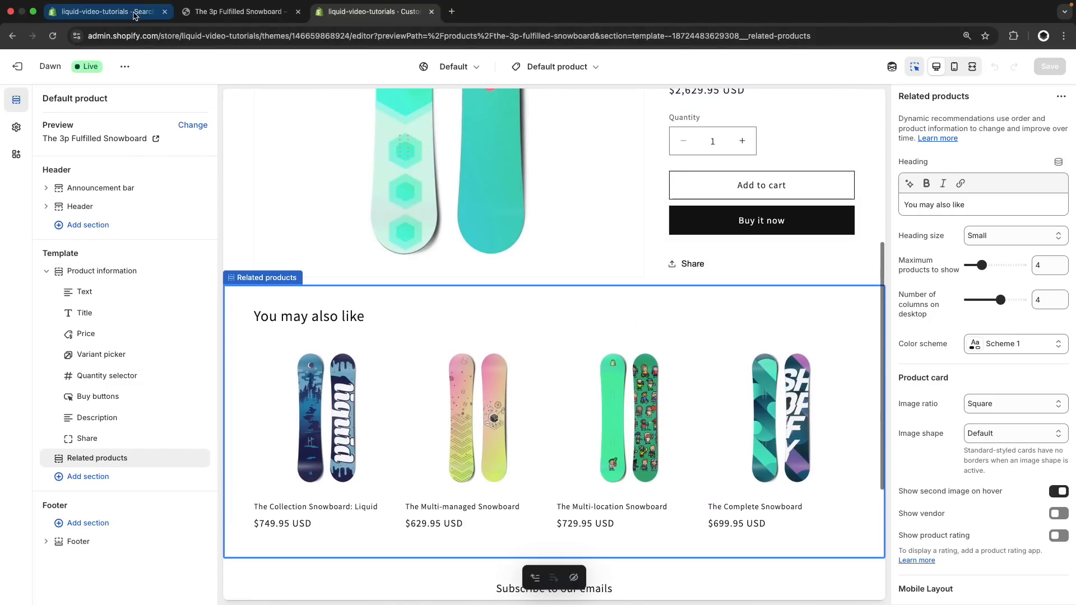
left_click(106, 11)
Add Selling Plans Ski Wax to the related products of The 3p Fulfilled Snowboard and save the recommendations
scroll(409, 298, "down", 5)
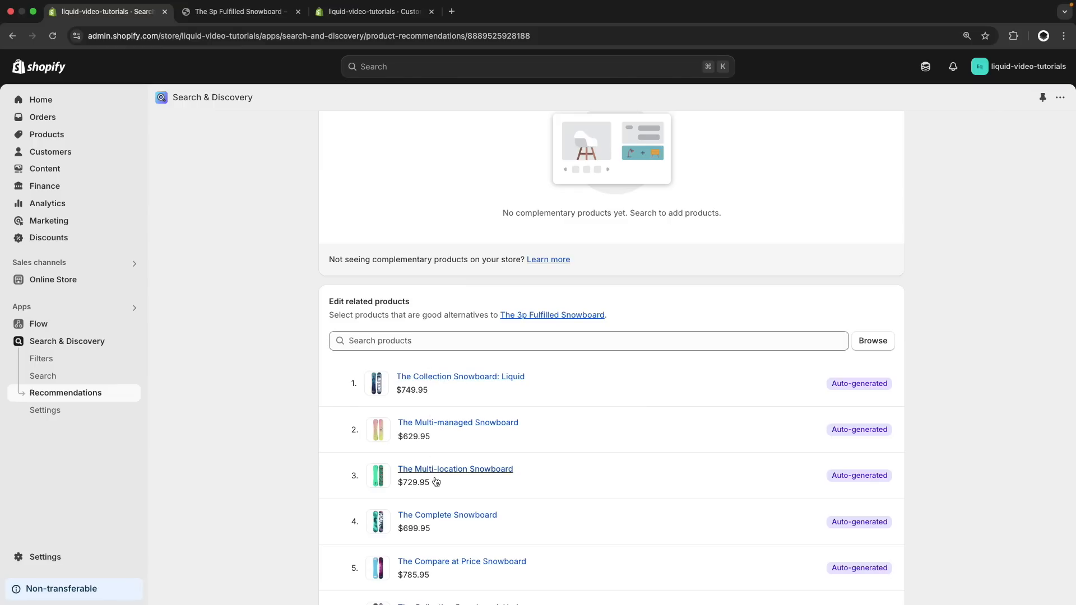
left_click(879, 343)
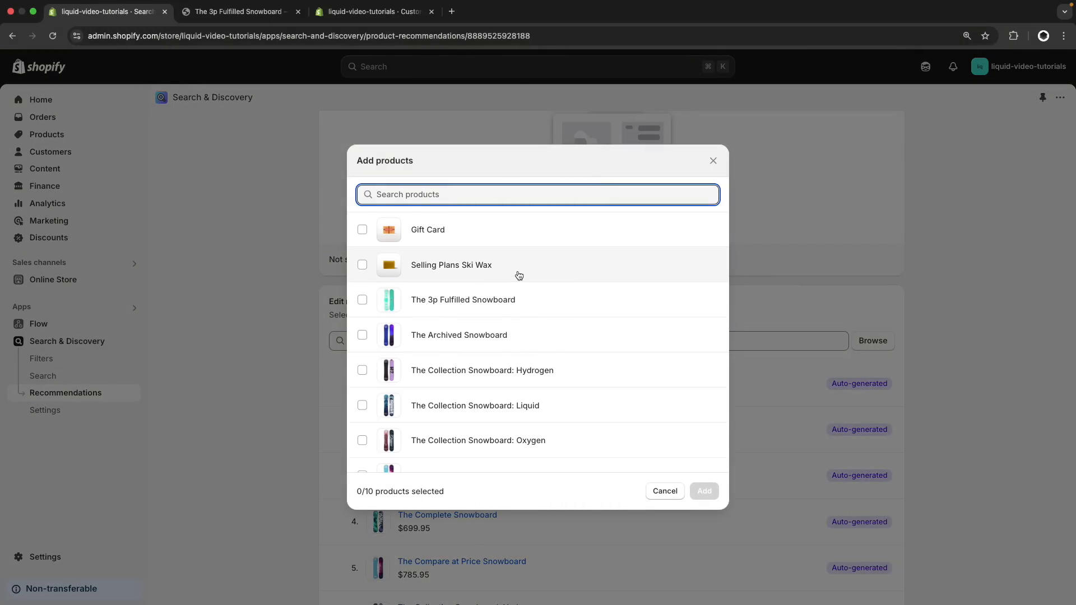
left_click(518, 275)
left_click(705, 491)
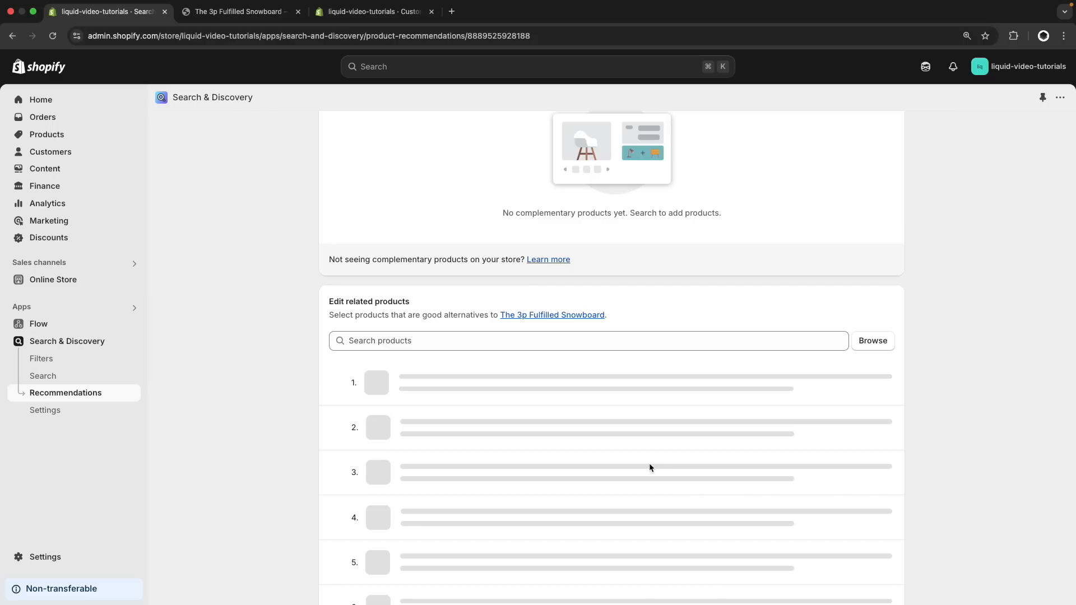
scroll(485, 391, "down", 2)
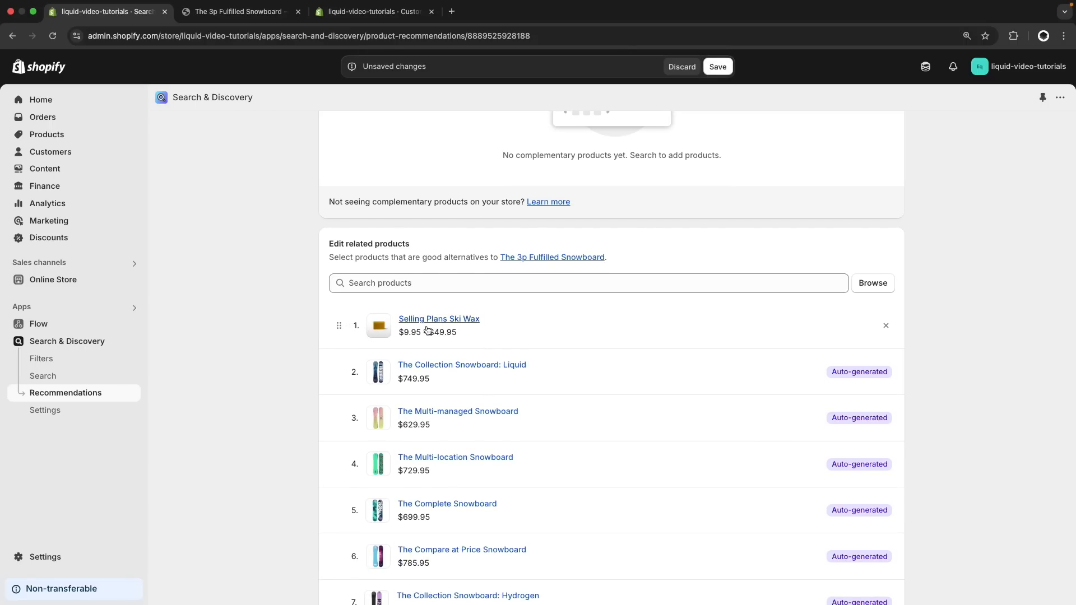
scroll(493, 332, "down", 2)
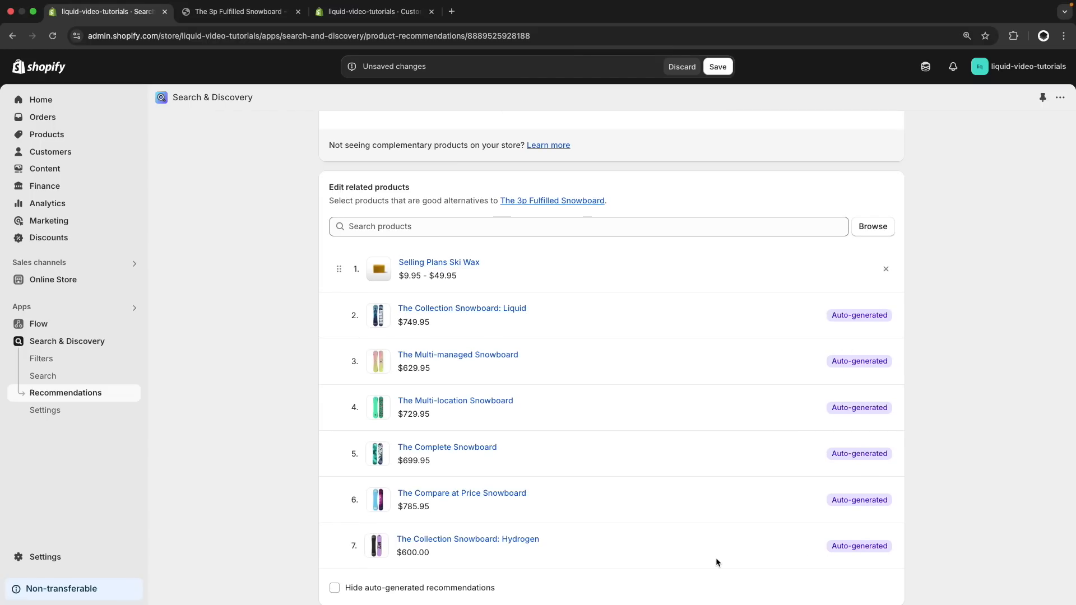
left_click(718, 66)
Reload the storefront page of The 3p Fulfilled Snowboard and check its "You may also like" section
key("ctrl+Tab")
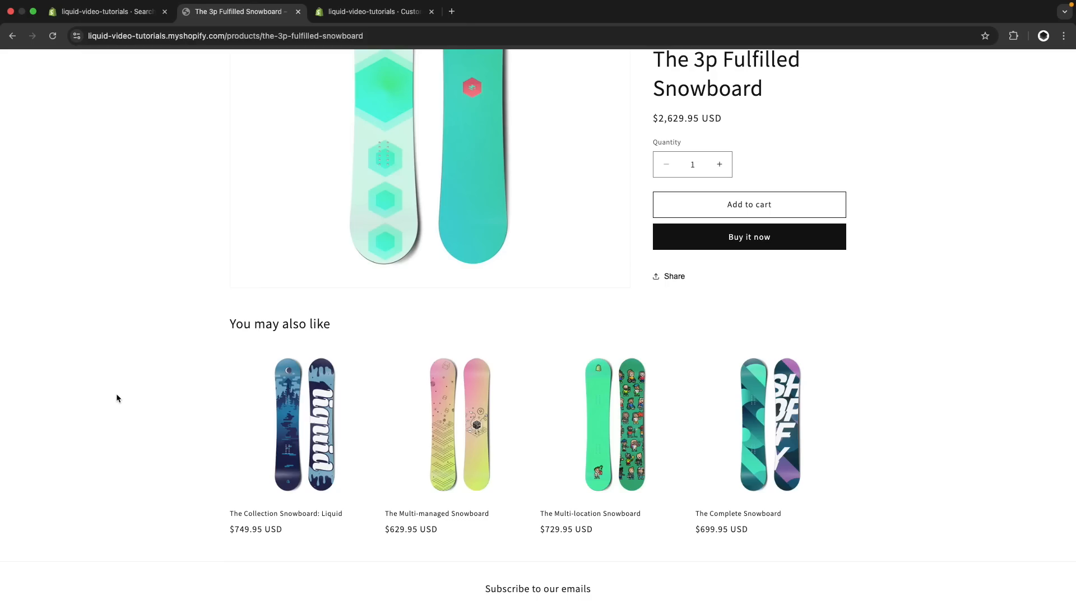
scroll(145, 388, "up", 1)
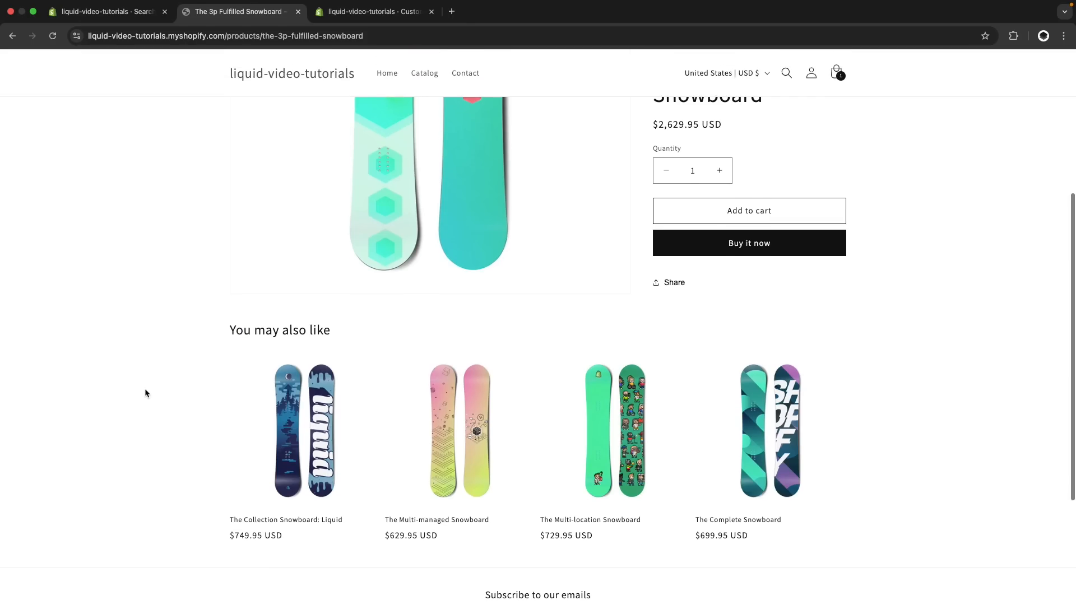
key("super+r")
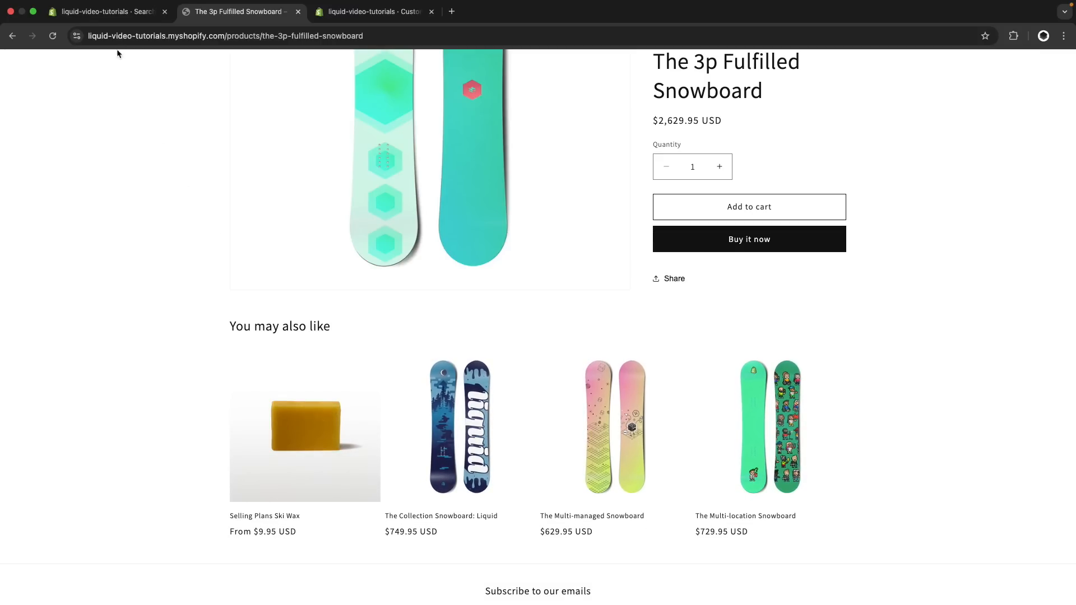
Hide the auto-generated recommendations in the related products of The 3p Fulfilled Snowboard and save
left_click(104, 22)
scroll(167, 193, "up", 4)
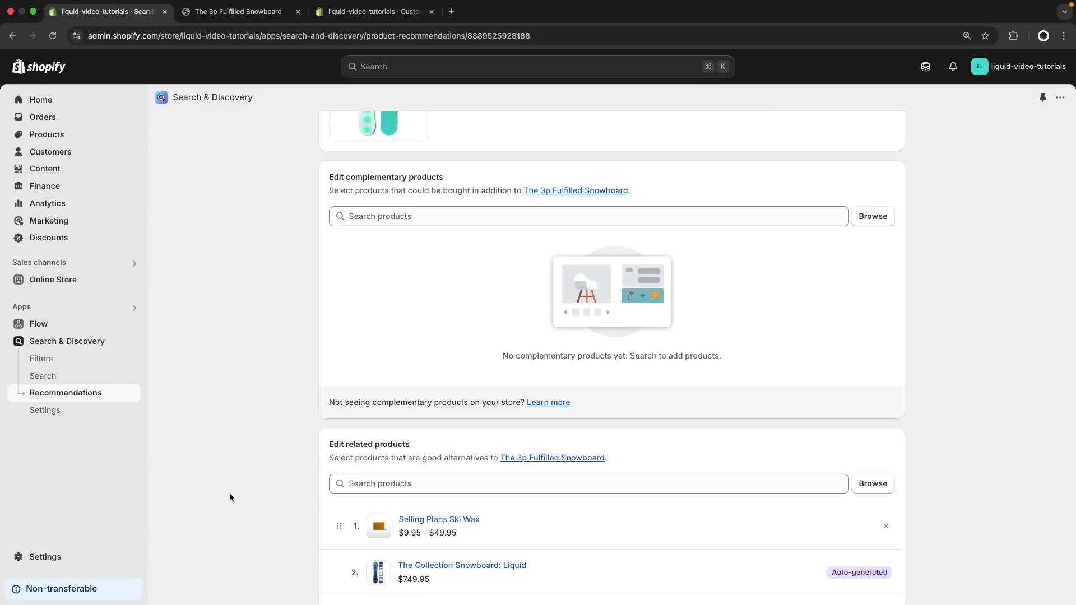
scroll(230, 496, "down", 5)
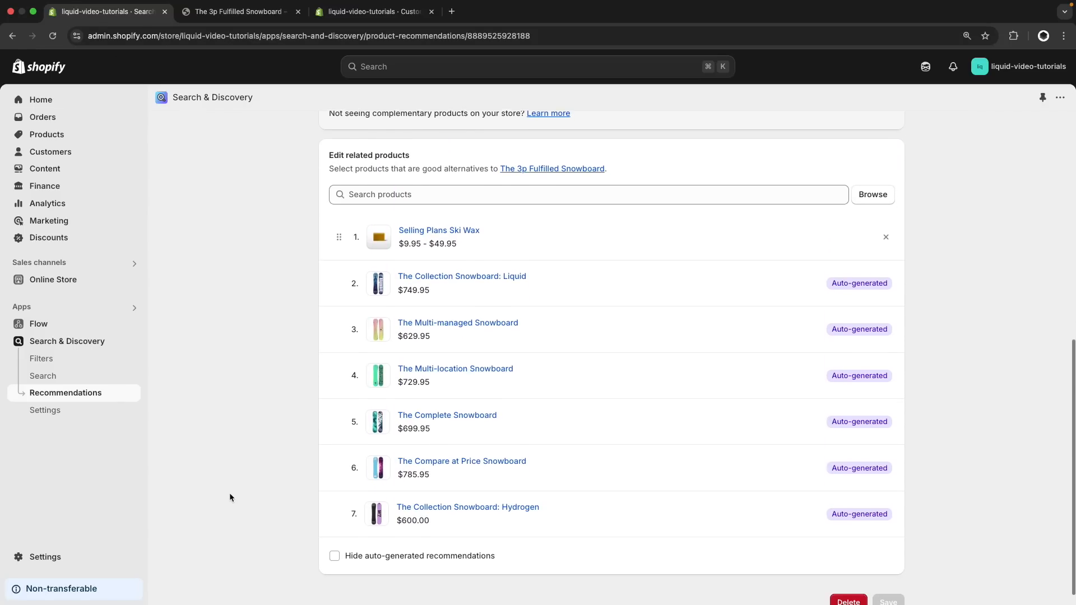
left_click(335, 555)
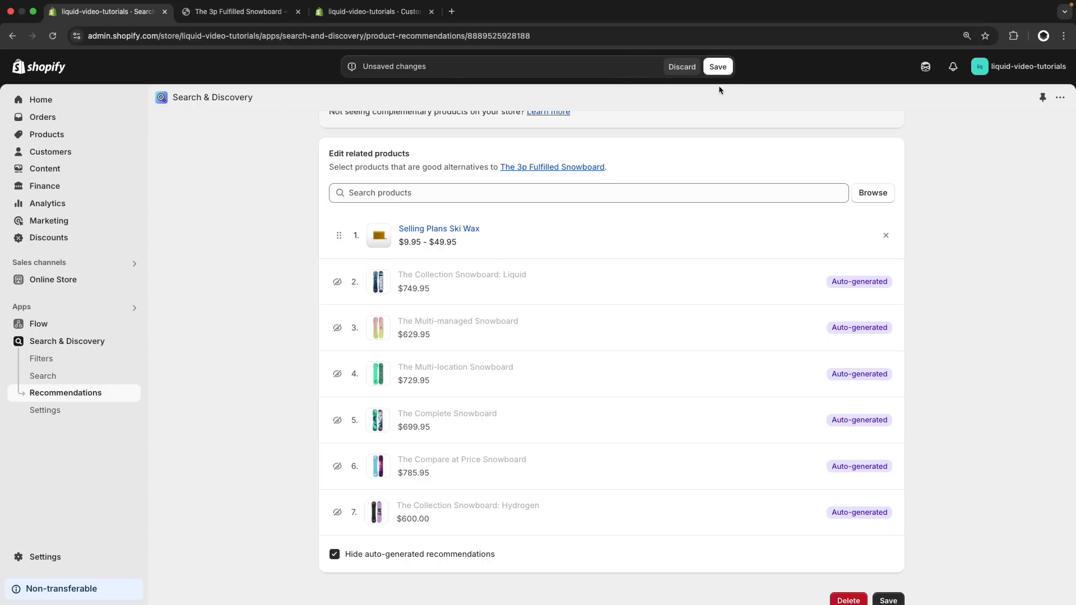
left_click(718, 67)
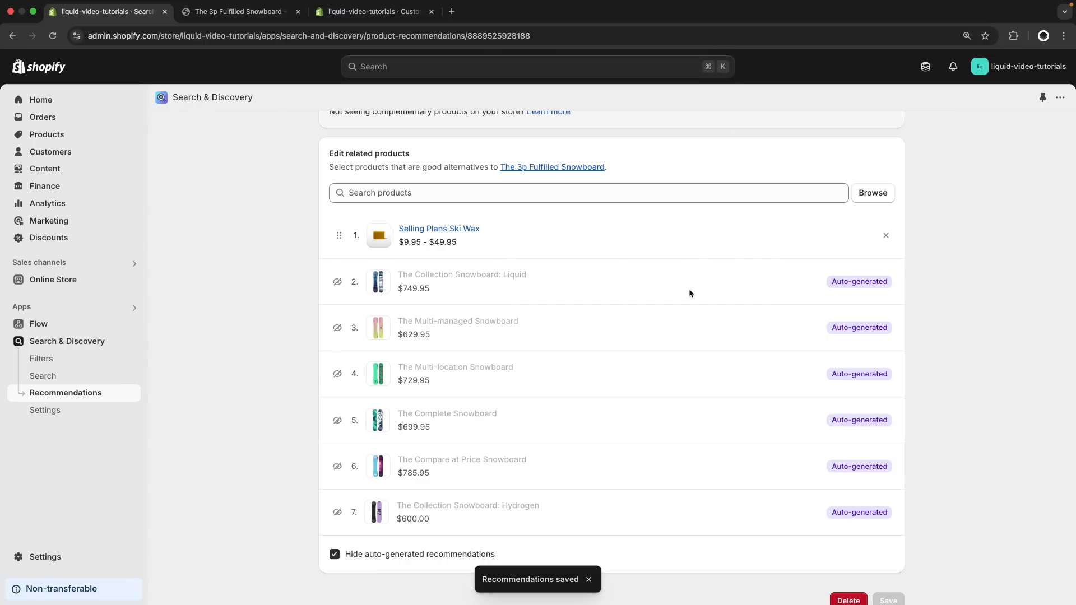
Return to the product recommendations list and review the related products of Selling Plans Ski Wax
scroll(688, 288, "up", 10)
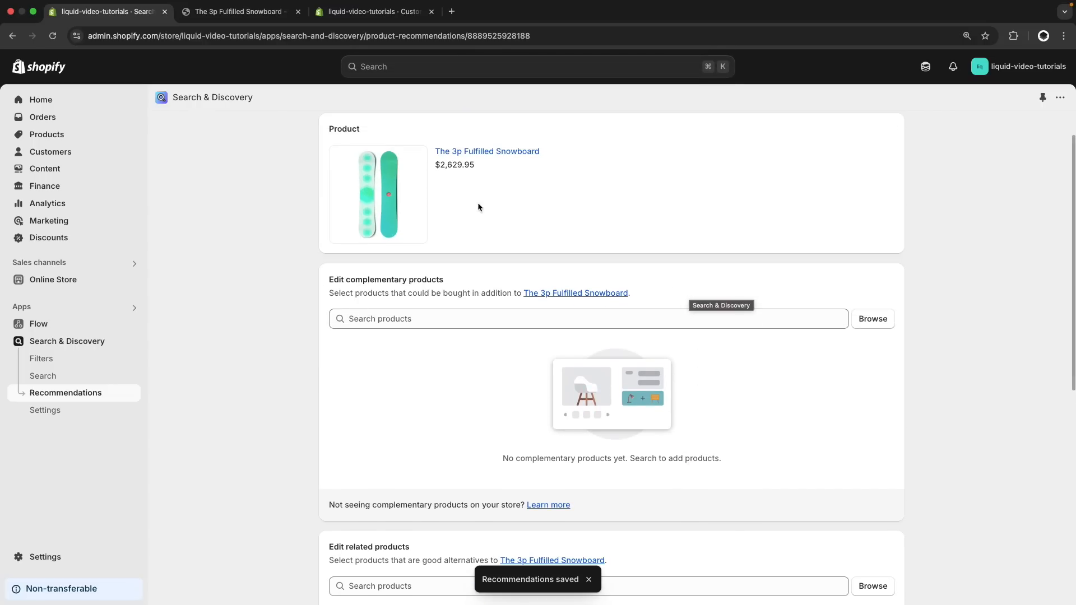
scroll(478, 207, "up", 2)
left_click(327, 134)
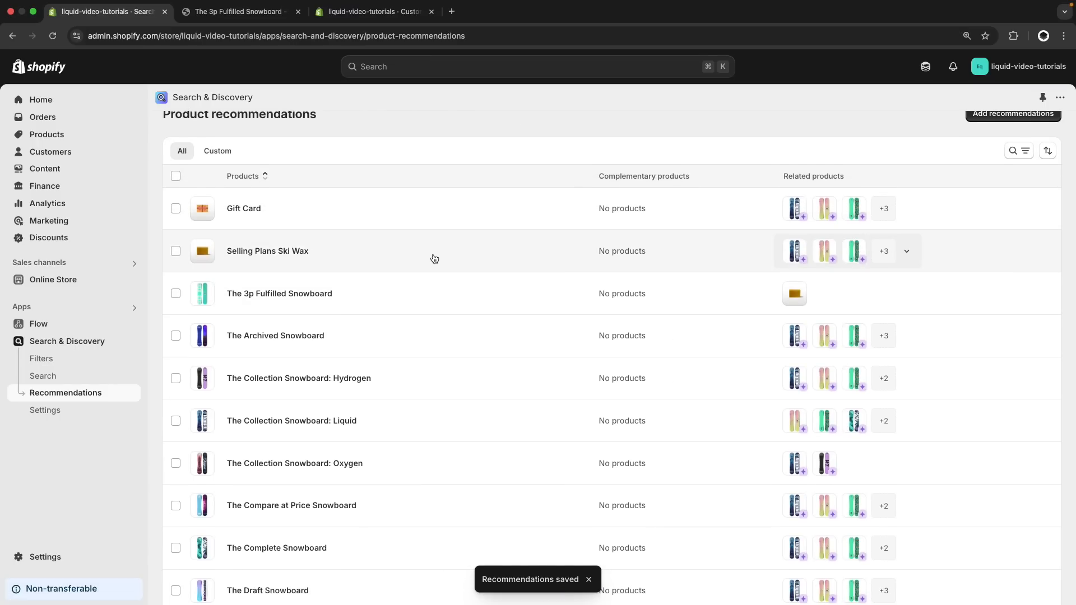
left_click(434, 259)
scroll(660, 367, "down", 6)
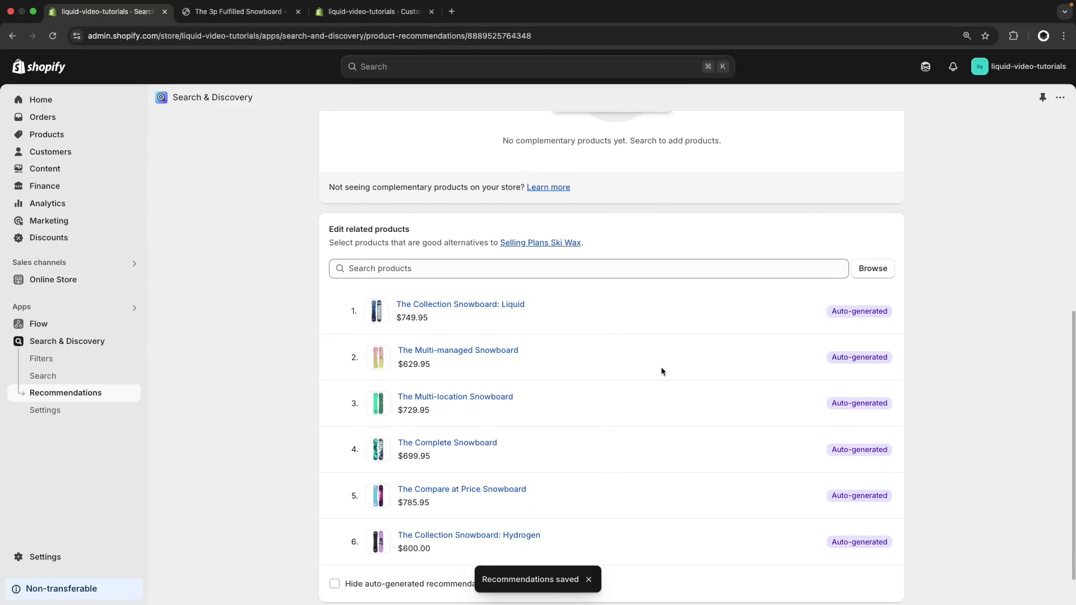
scroll(661, 367, "down", 1)
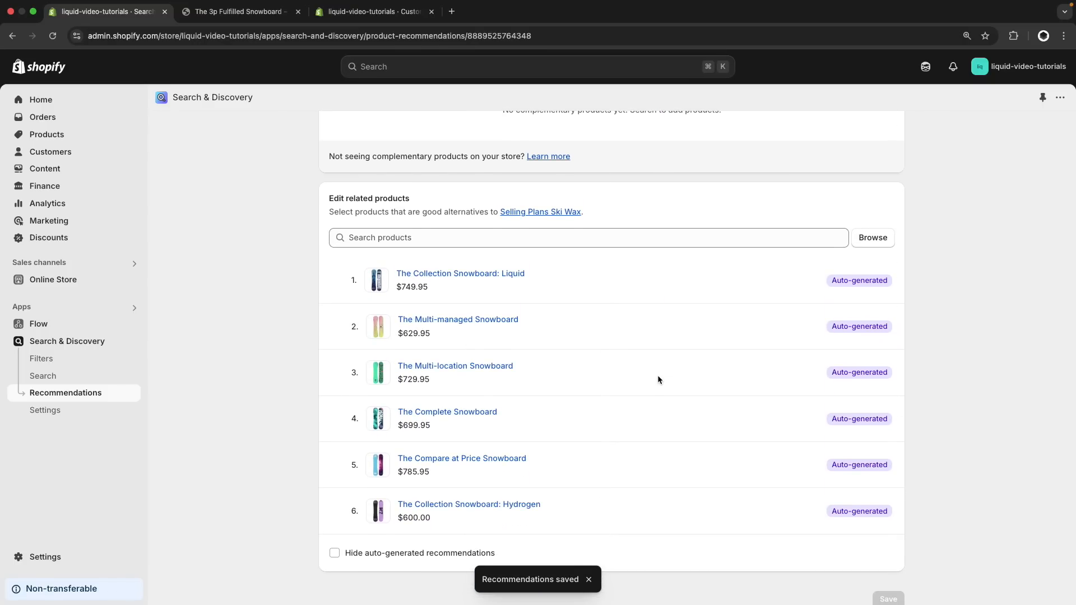
Refresh the snowboard's storefront page and check which related products it shows with auto-generated recommendations hidden
key("ctrl+Tab")
key("super+r")
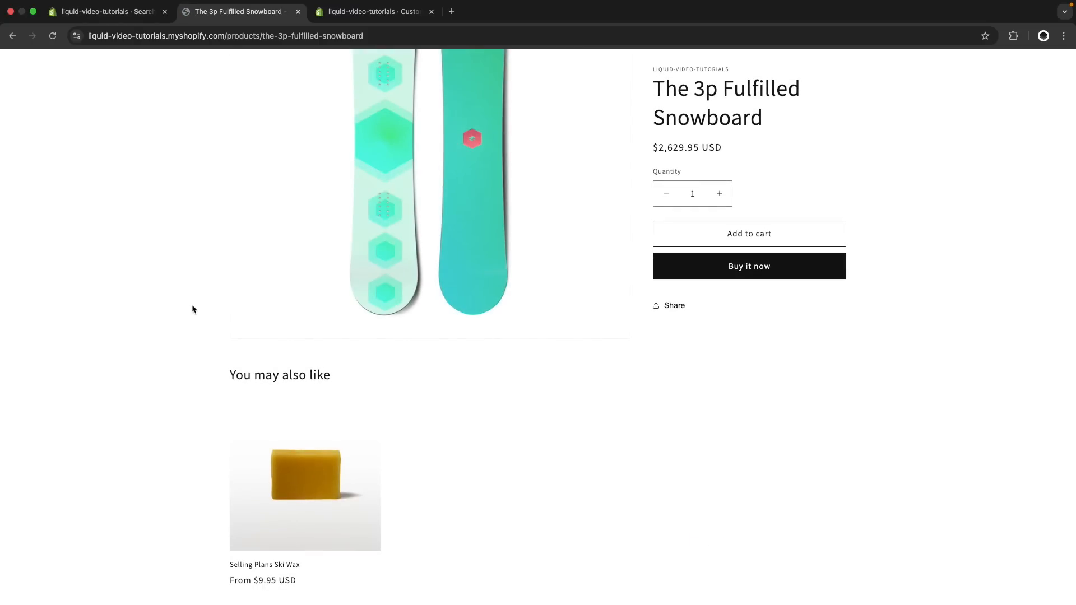
scroll(191, 308, "down", 1)
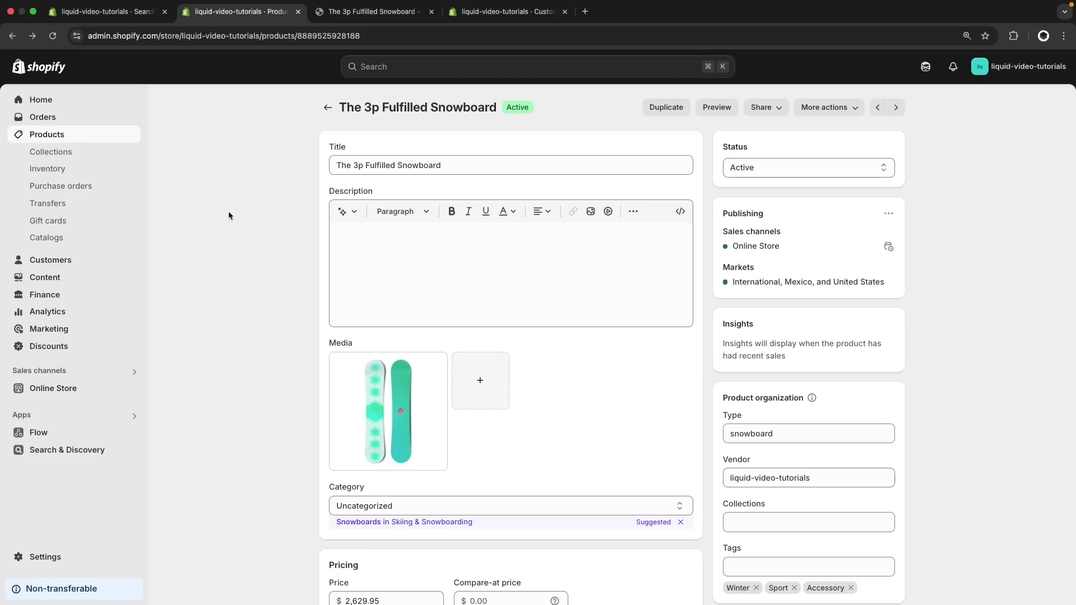
In the full metafields of The 3p Fulfilled Snowboard, add The Collection Snowboard: Liquid to Related products and save
scroll(264, 238, "down", 3)
scroll(264, 238, "down", 10)
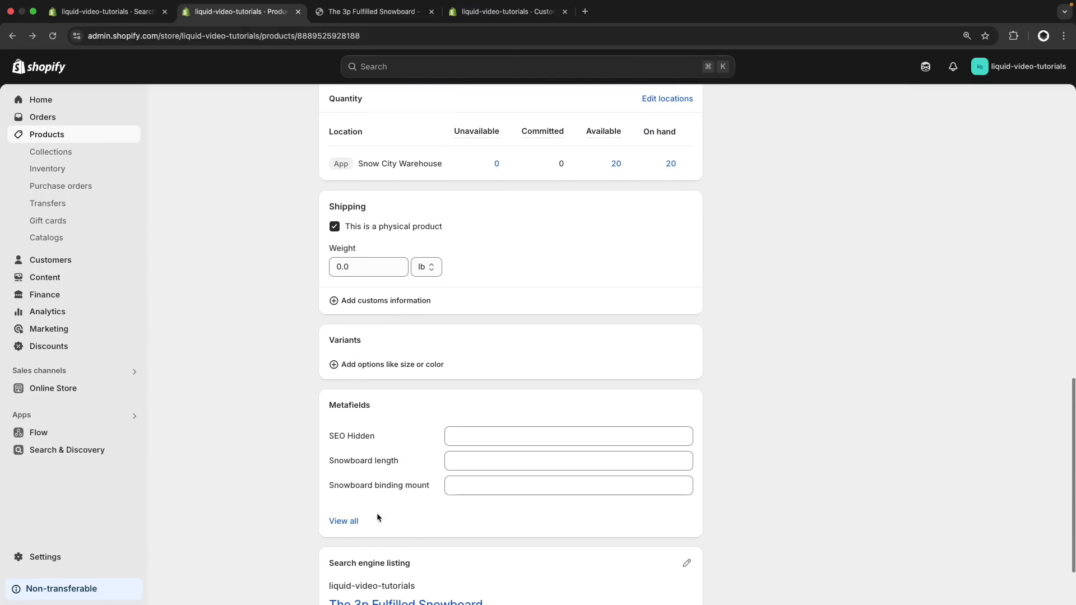
left_click(342, 521)
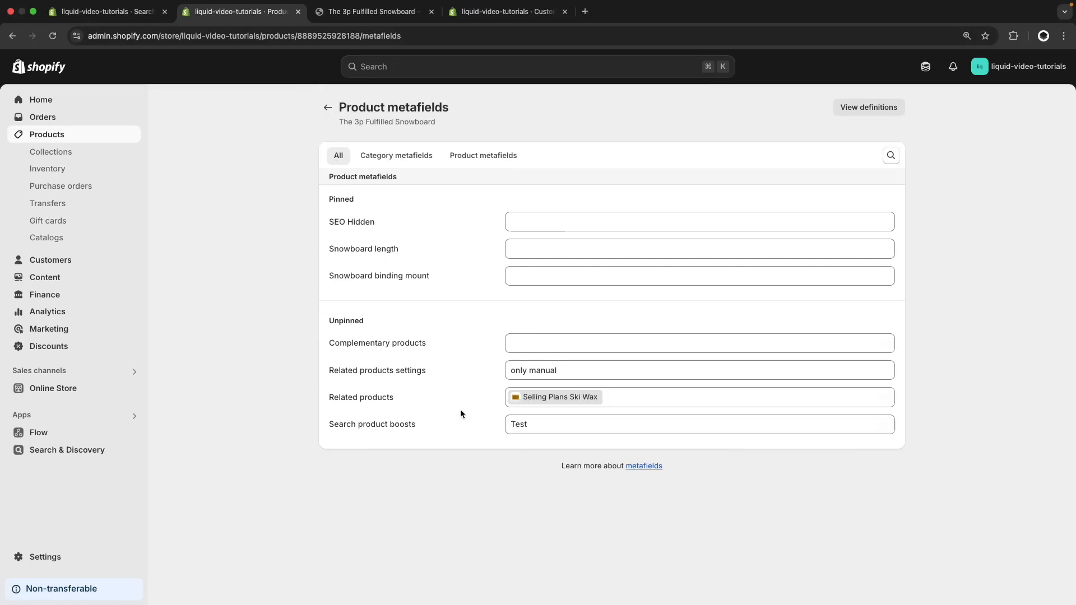
left_click(636, 400)
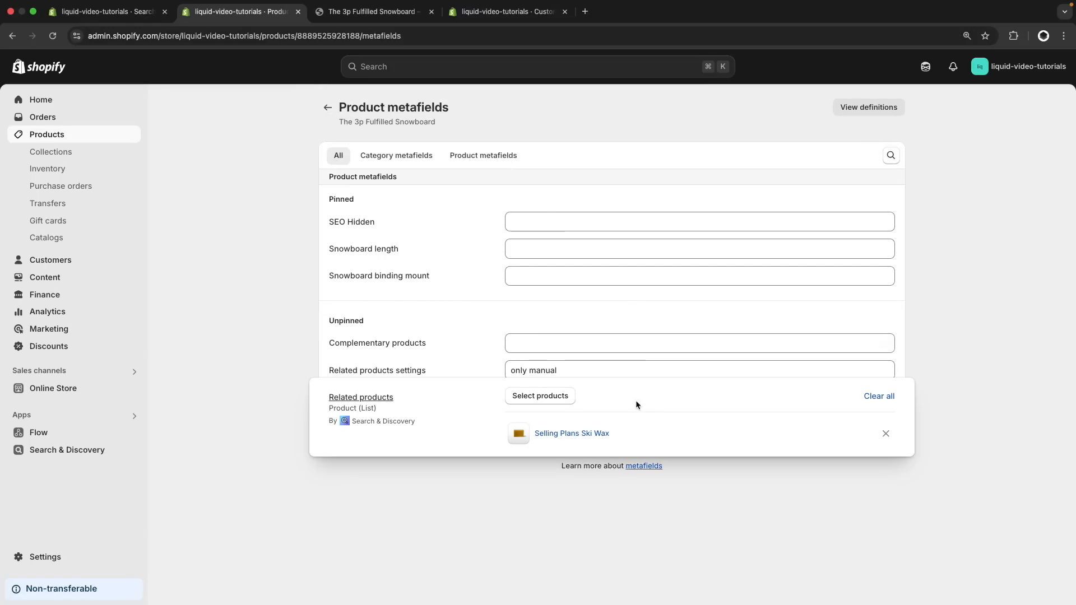
left_click(556, 396)
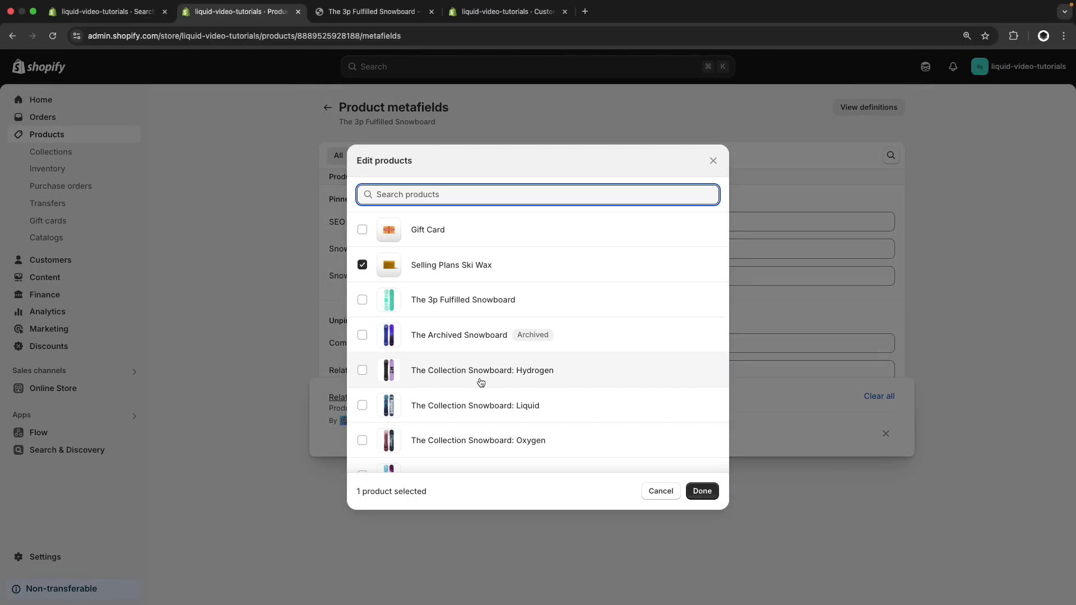
left_click(556, 405)
left_click(710, 490)
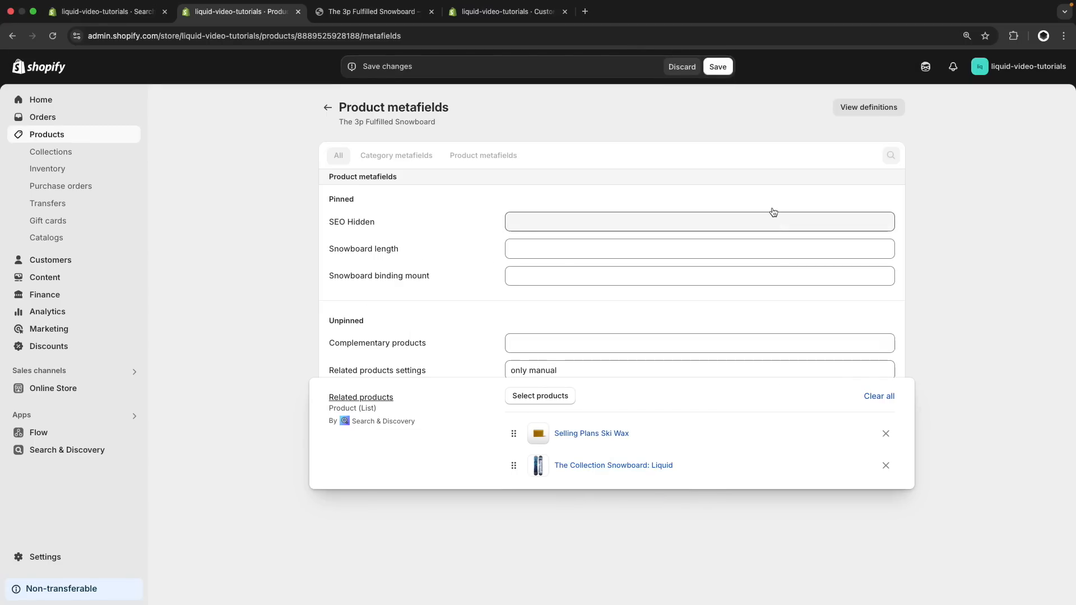
left_click(717, 68)
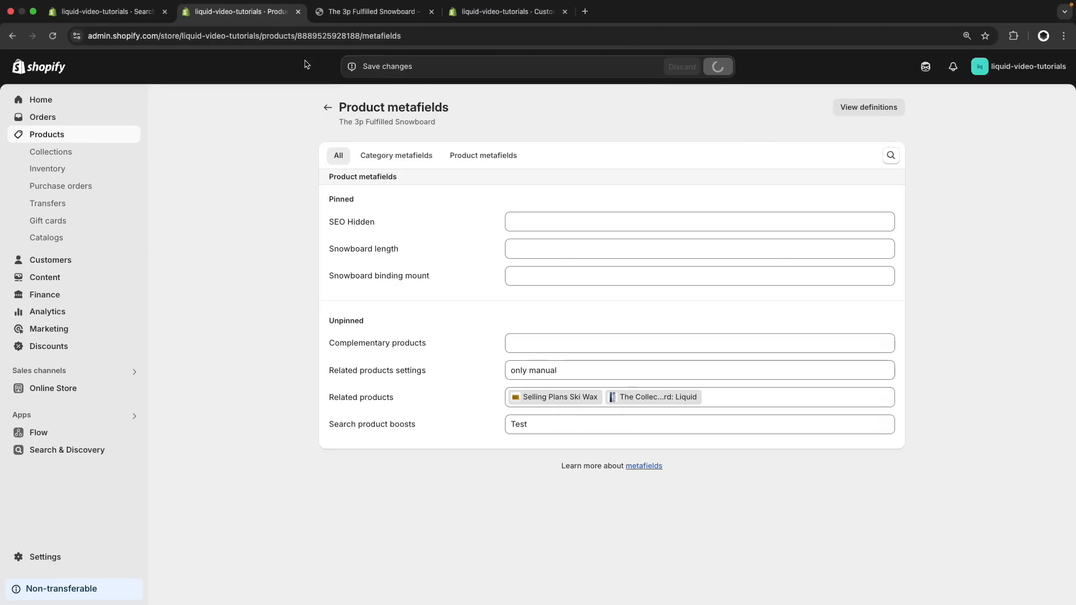
Check the related products of The 3p Fulfilled Snowboard in Search & Discovery against the edited metafield
left_click(104, 11)
scroll(217, 212, "down", 5)
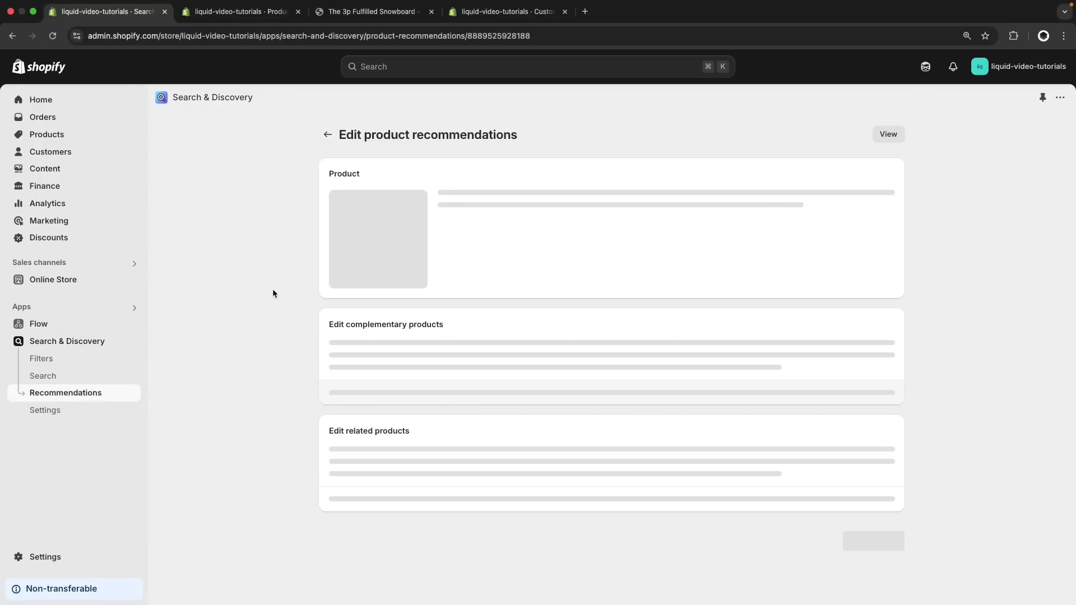
scroll(272, 290, "down", 3)
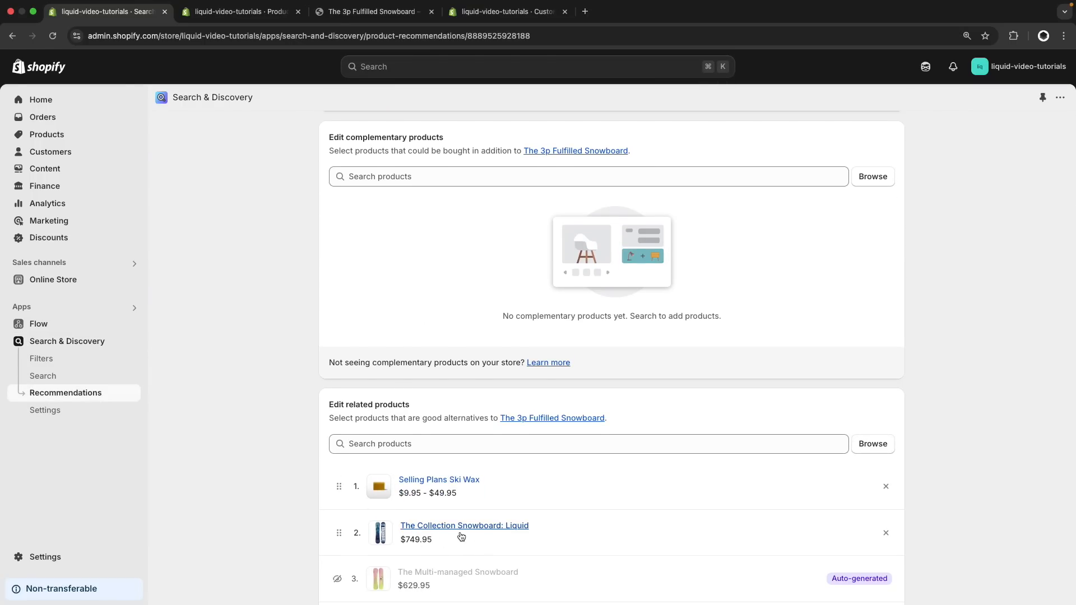
Set the product's Related products settings metafield to "ahead"
key("ctrl+Tab")
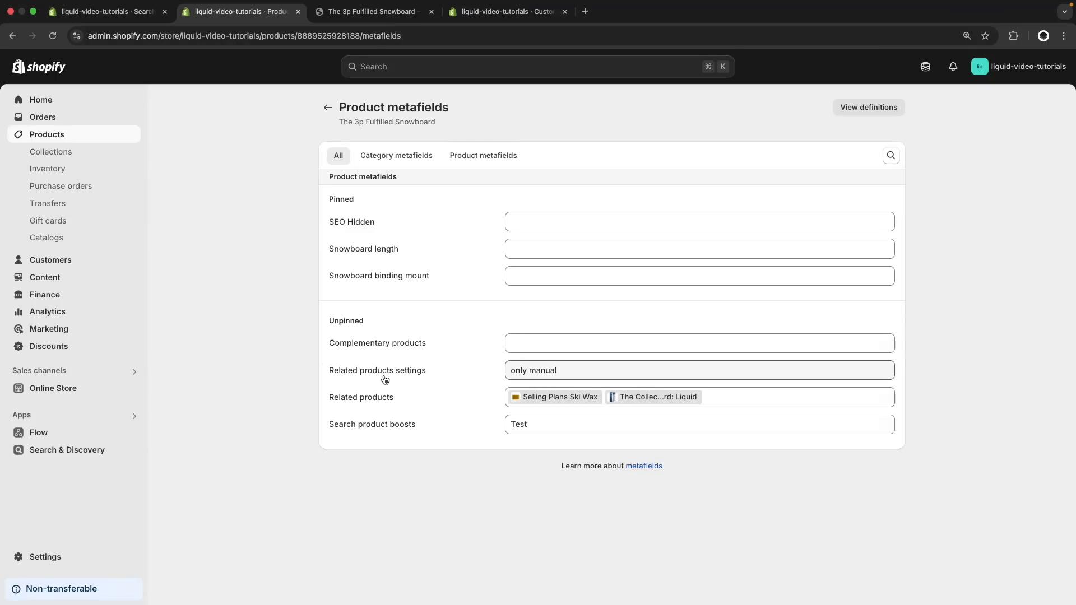
left_click(541, 377)
left_click(527, 374)
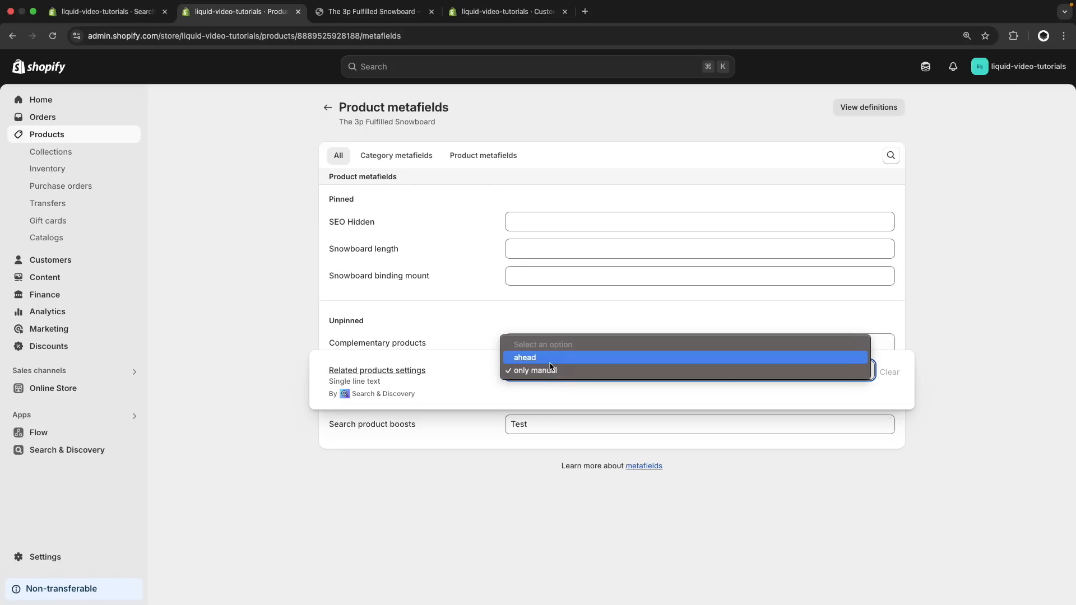
left_click(550, 363)
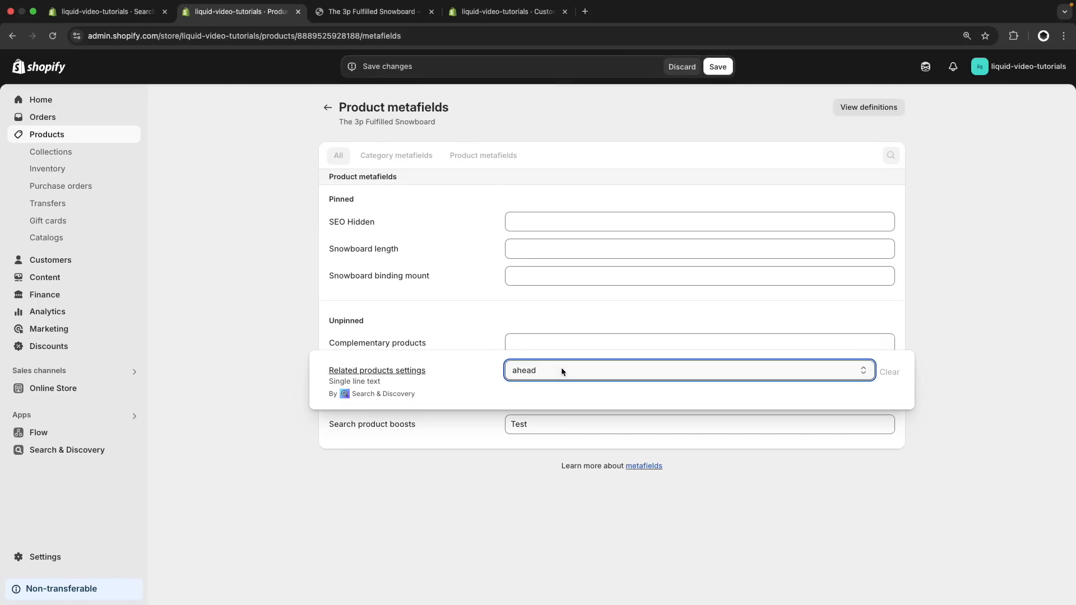
Keep Related products settings on "ahead" and save the metafields of The 3p Fulfilled Snowboard
left_click(604, 370)
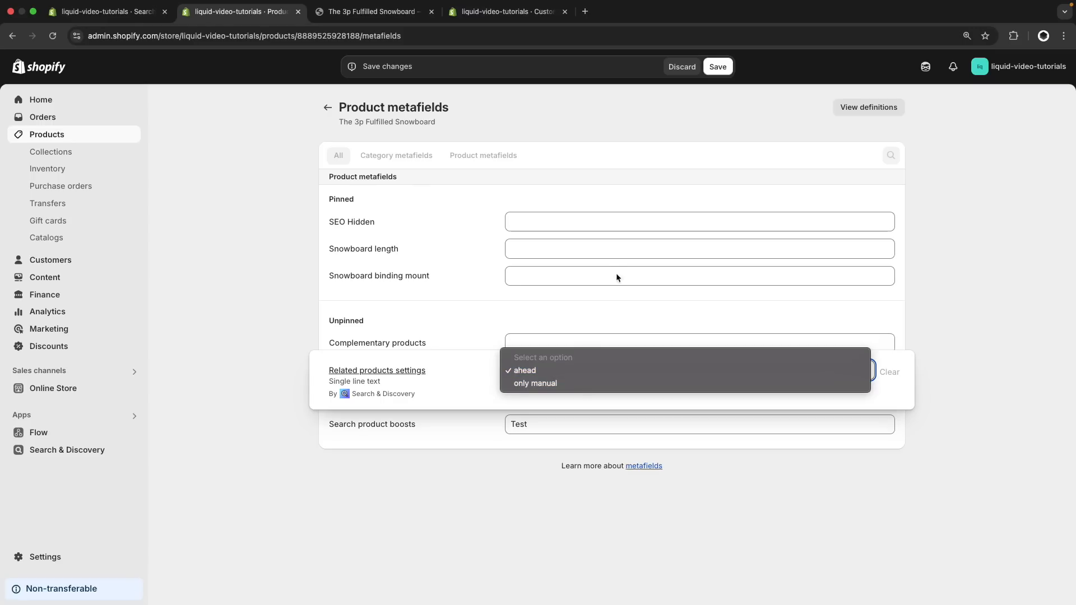
left_click(724, 68)
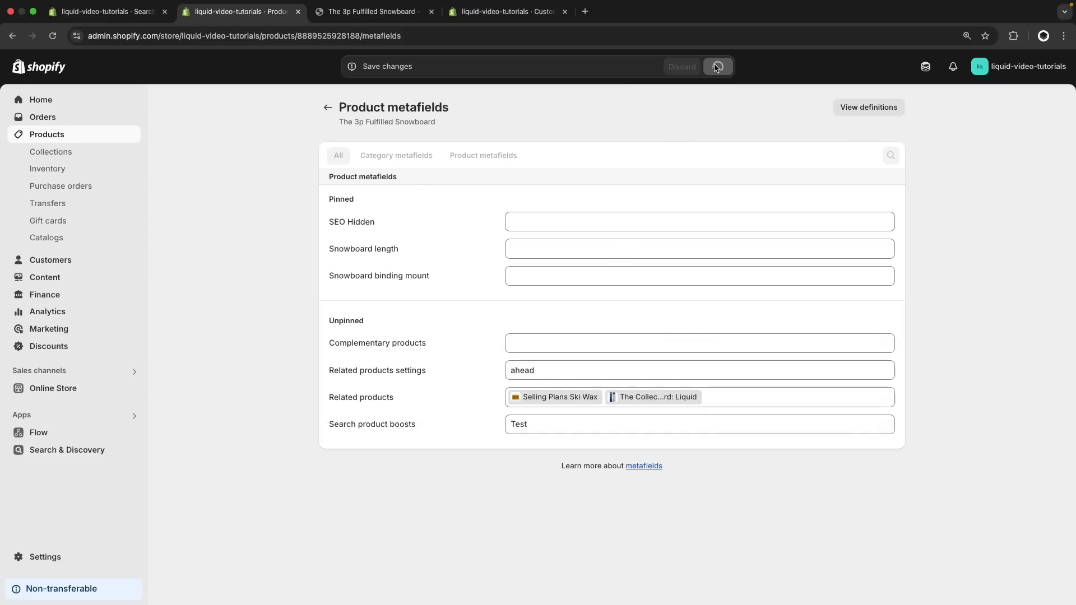
Reload the snowboard's recommendations in Search & Discovery, check its manual and auto-generated related products, and close the product metafields page
left_click(106, 11)
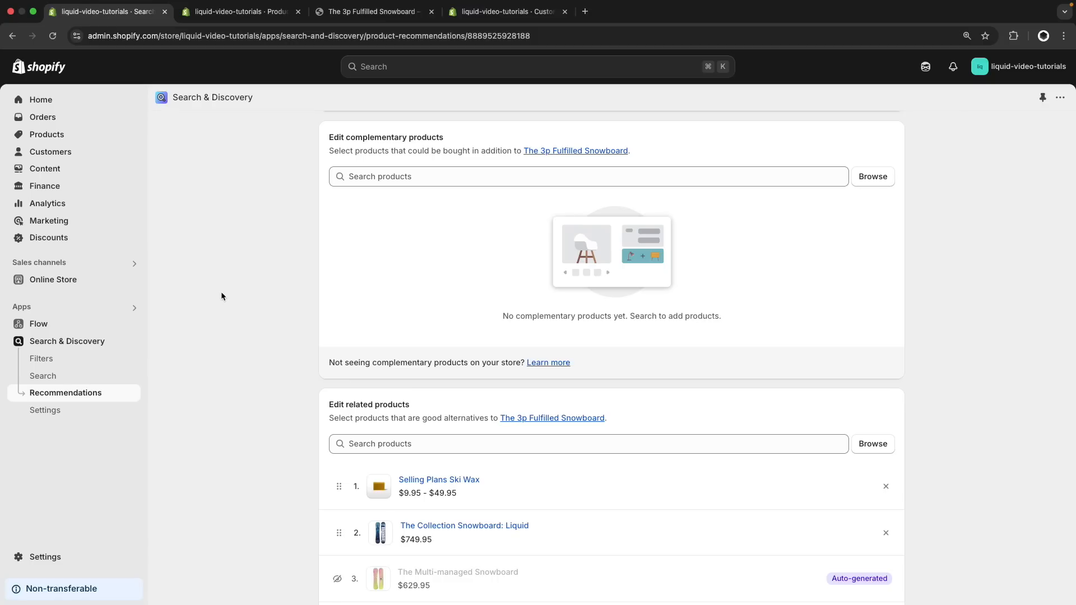
key("super+r")
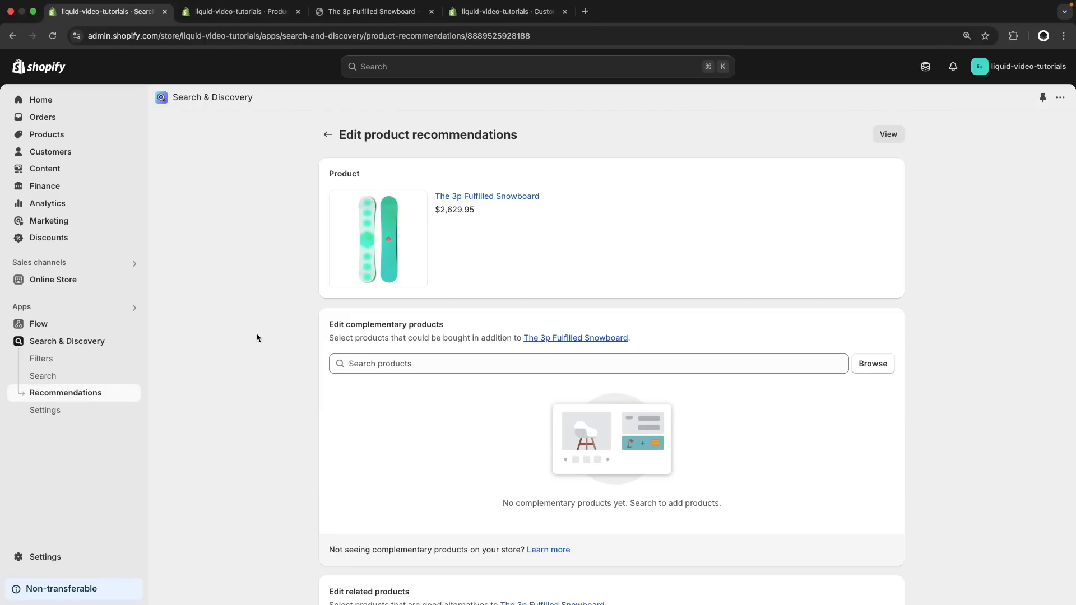
scroll(257, 337, "down", 2)
scroll(257, 337, "down", 5)
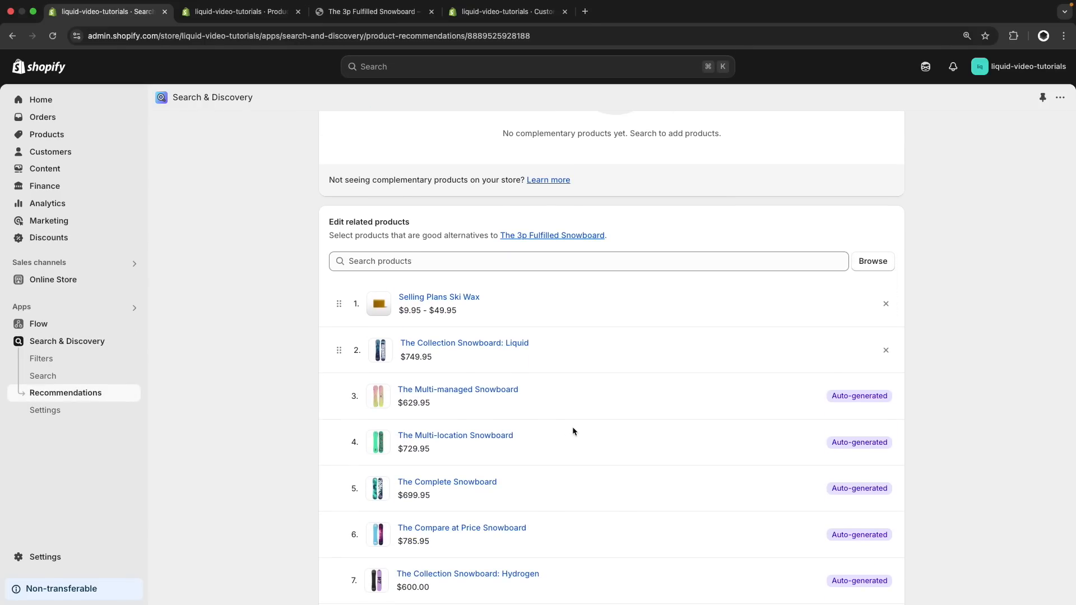
scroll(572, 430, "down", 2)
key("ctrl+Tab")
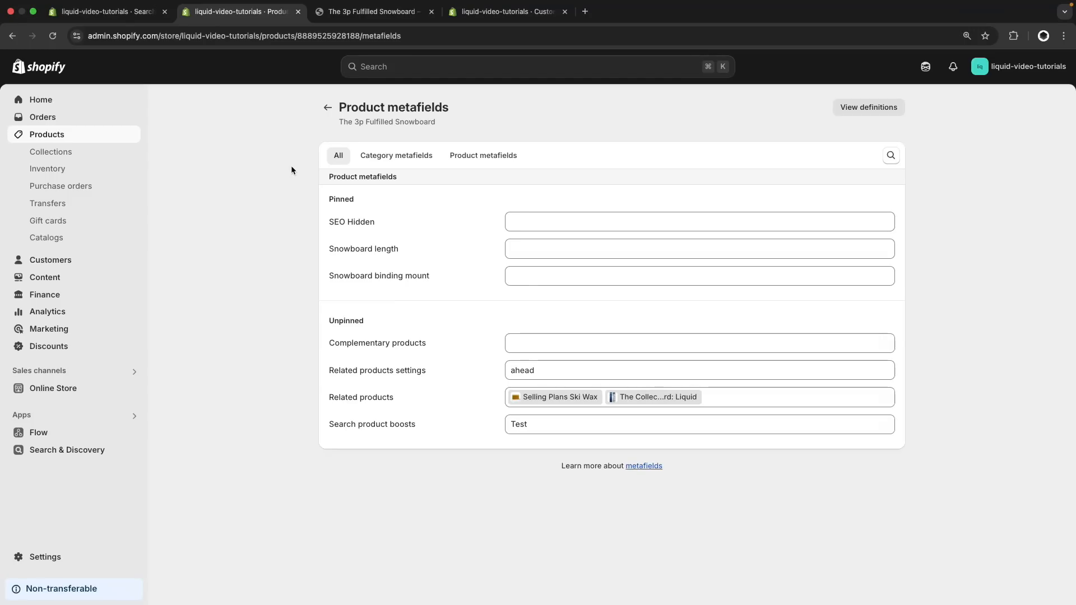
key("ctrl+w")
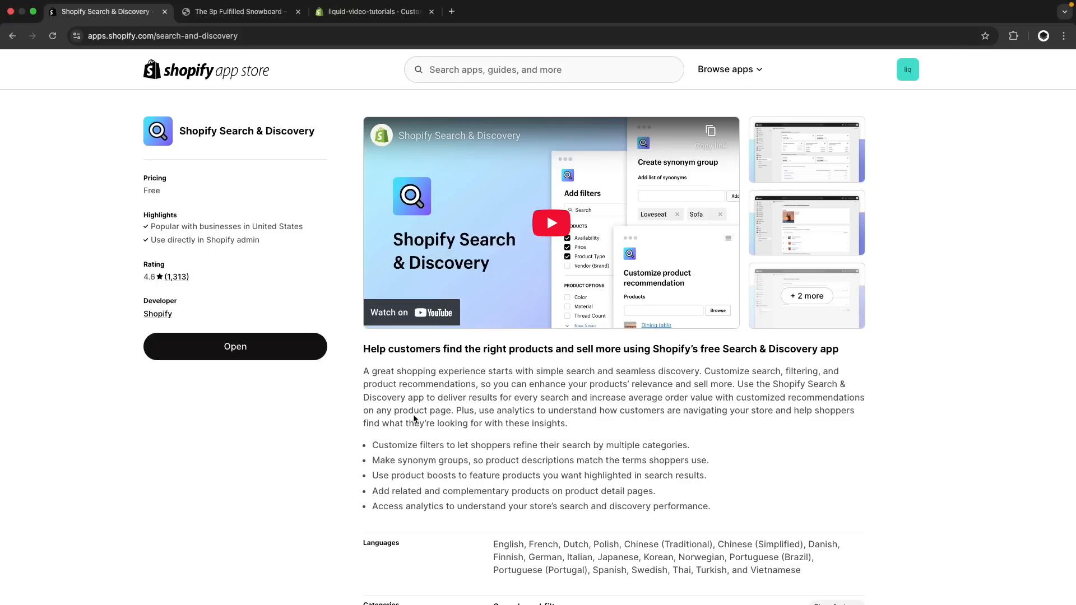